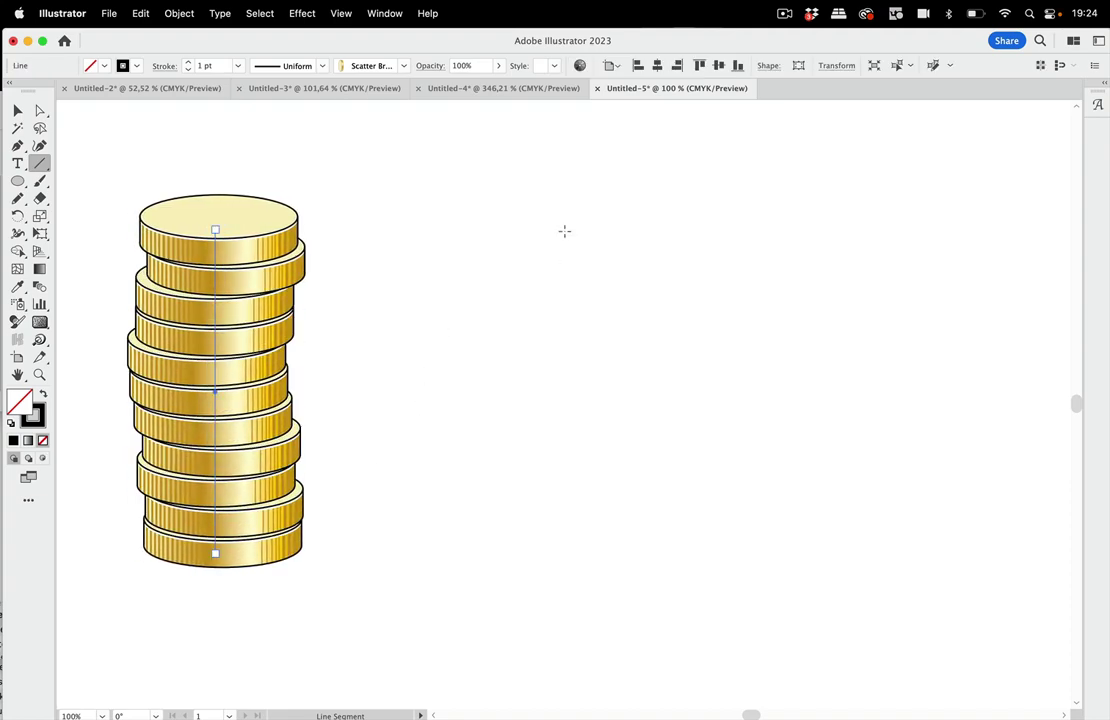
Drag three more vertical brush lines to give four gold coin stacks side by side
left_click_drag(560, 226, 560, 581)
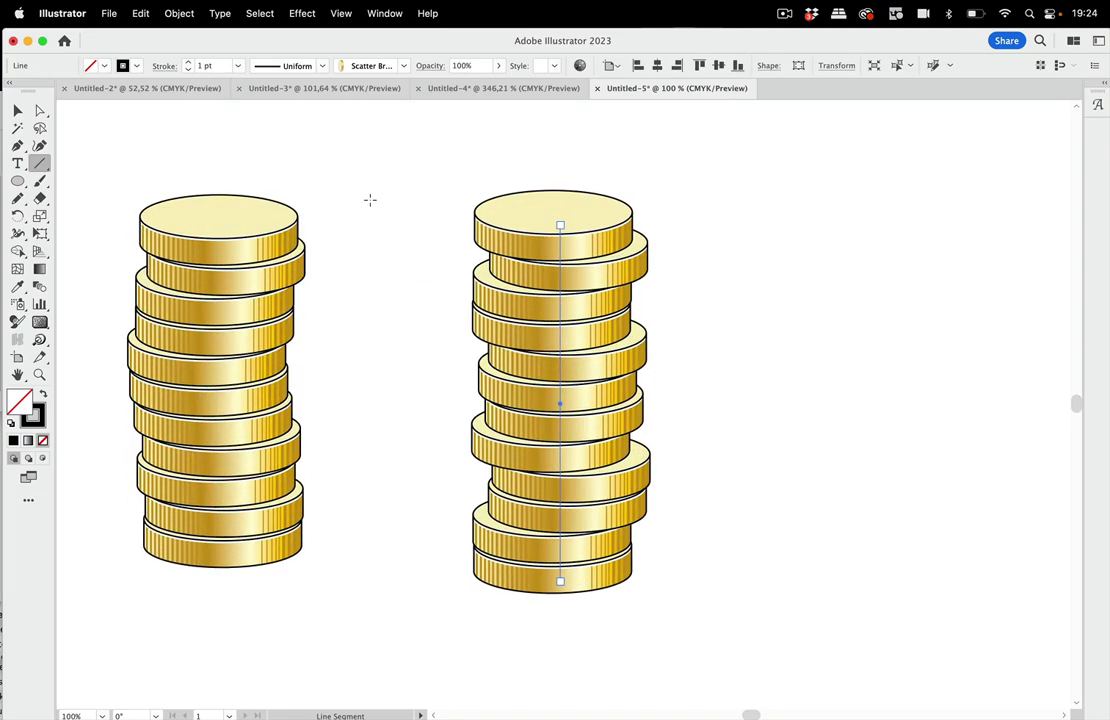
left_click_drag(370, 197, 370, 634)
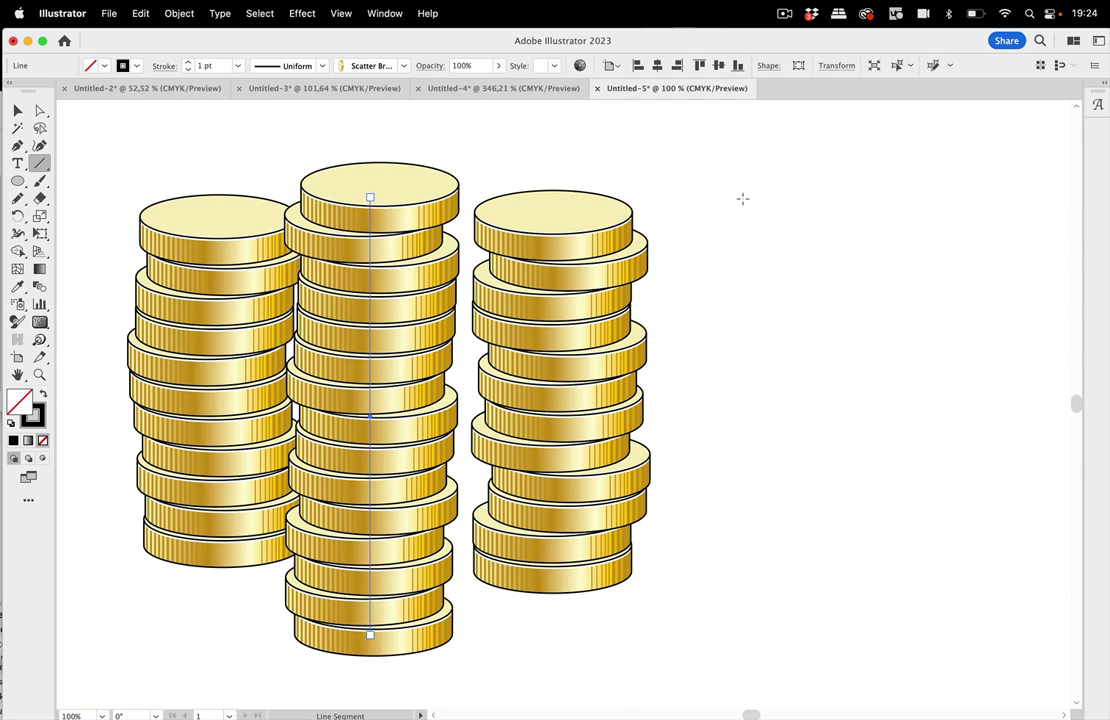
left_click_drag(693, 302, 693, 628)
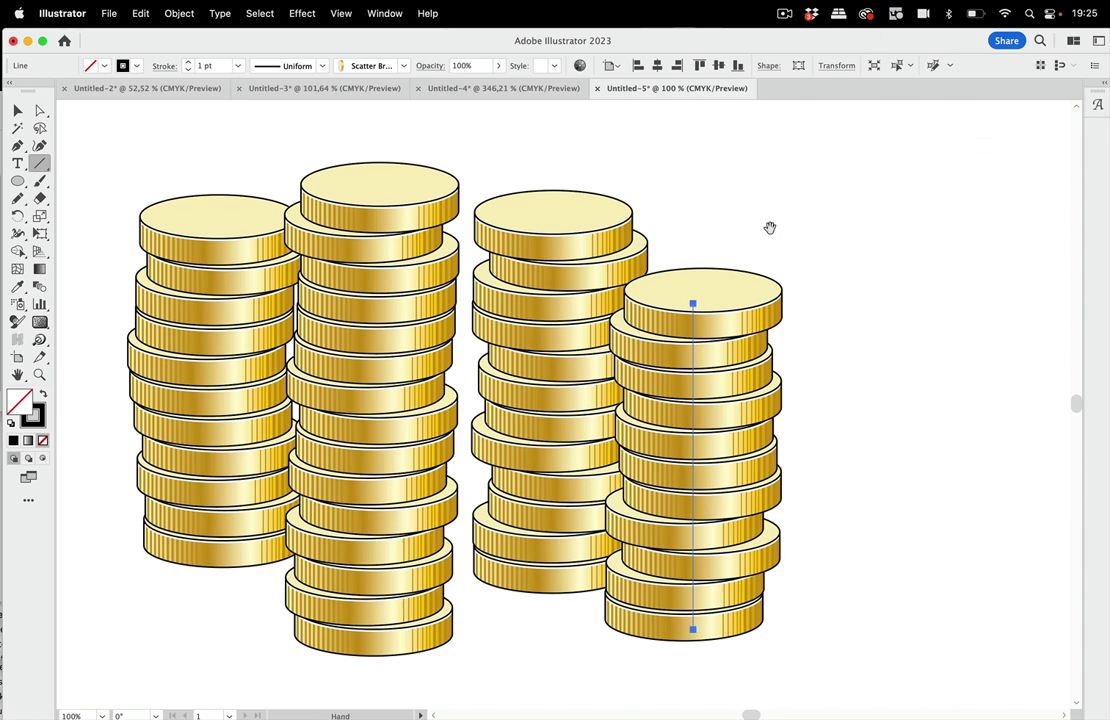
Pan right and draw a flat ellipse beside the stacks, which picks up the scattered coin brush
left_click_drag(771, 228, 428, 249)
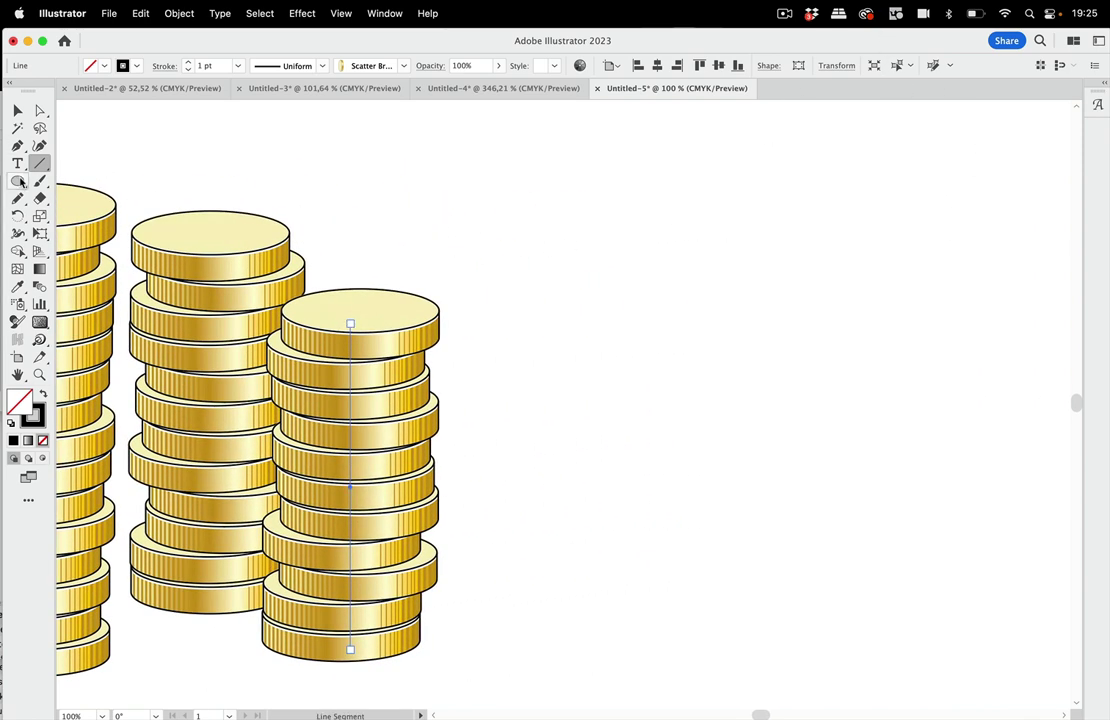
key("l")
left_click_drag(639, 297, 791, 321)
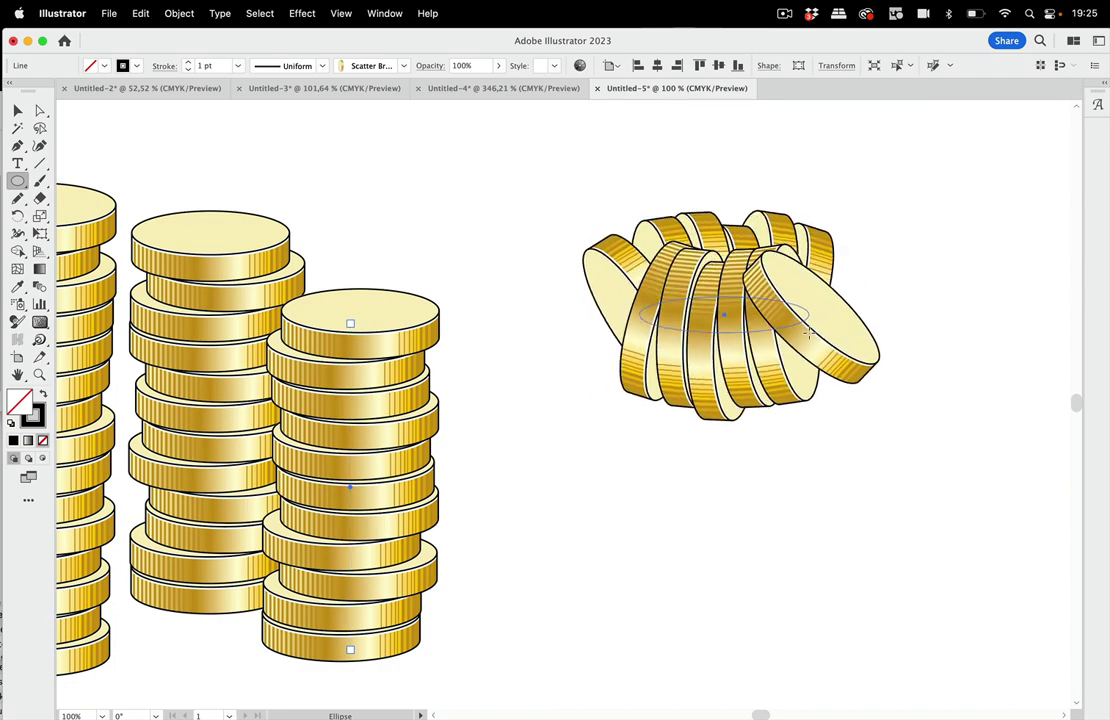
left_click_drag(791, 321, 811, 341)
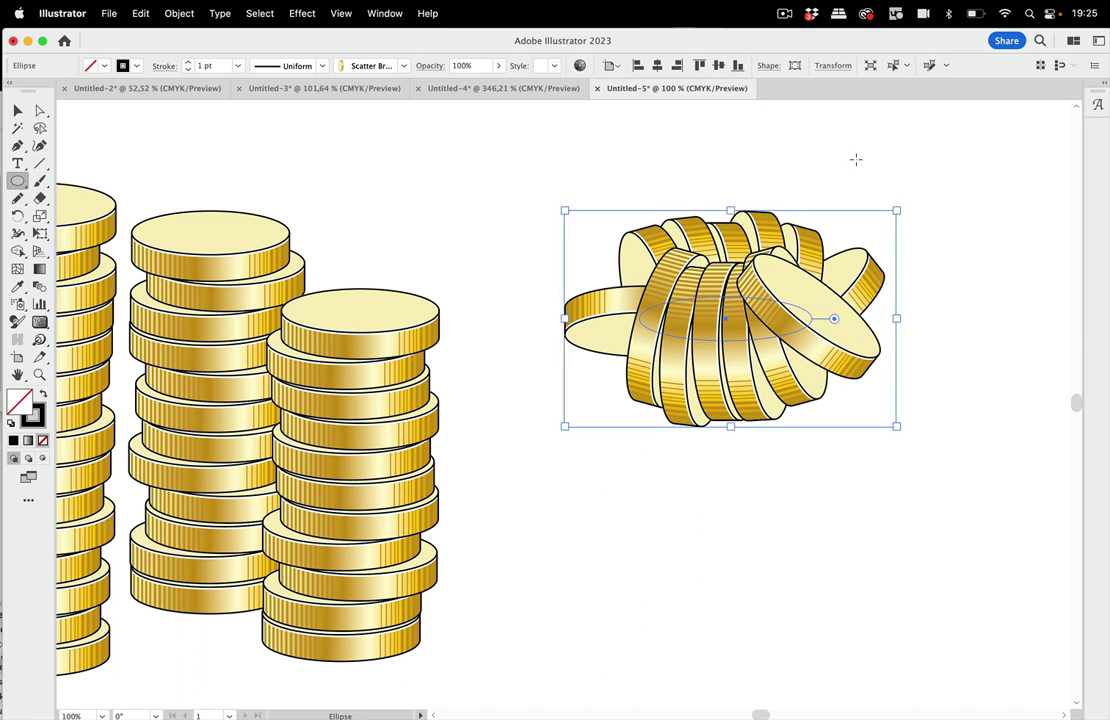
left_click(17, 110)
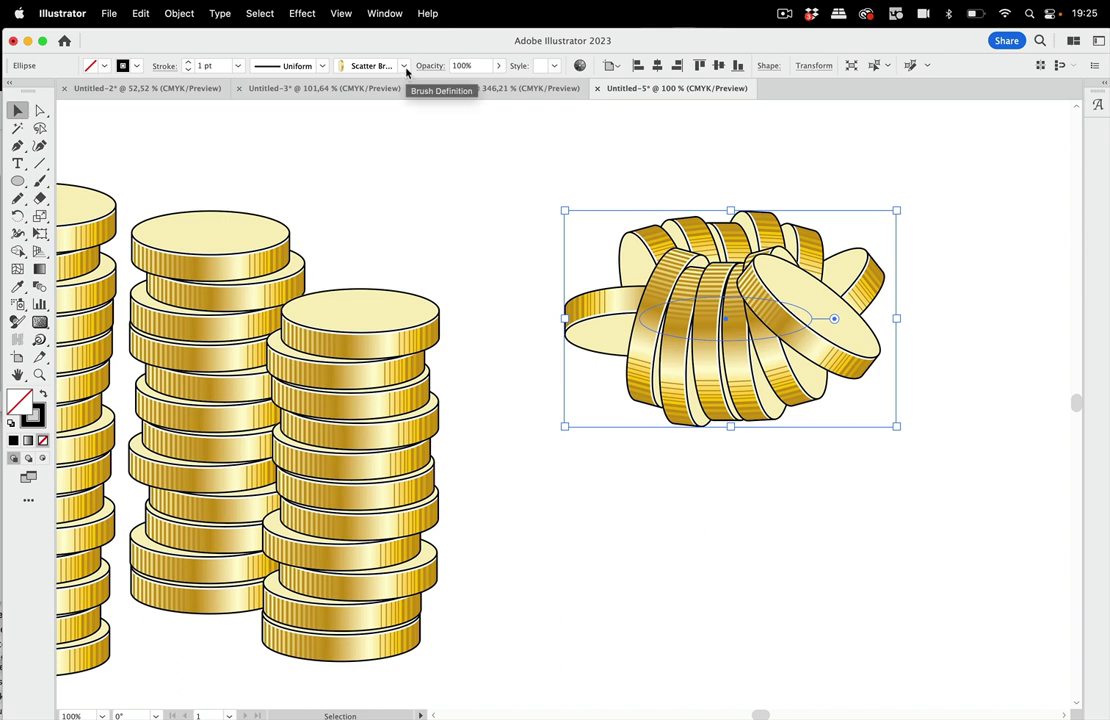
Clear the ellipse's appearance in the Appearance panel and give it a black stroke
left_click(386, 13)
left_click(427, 268)
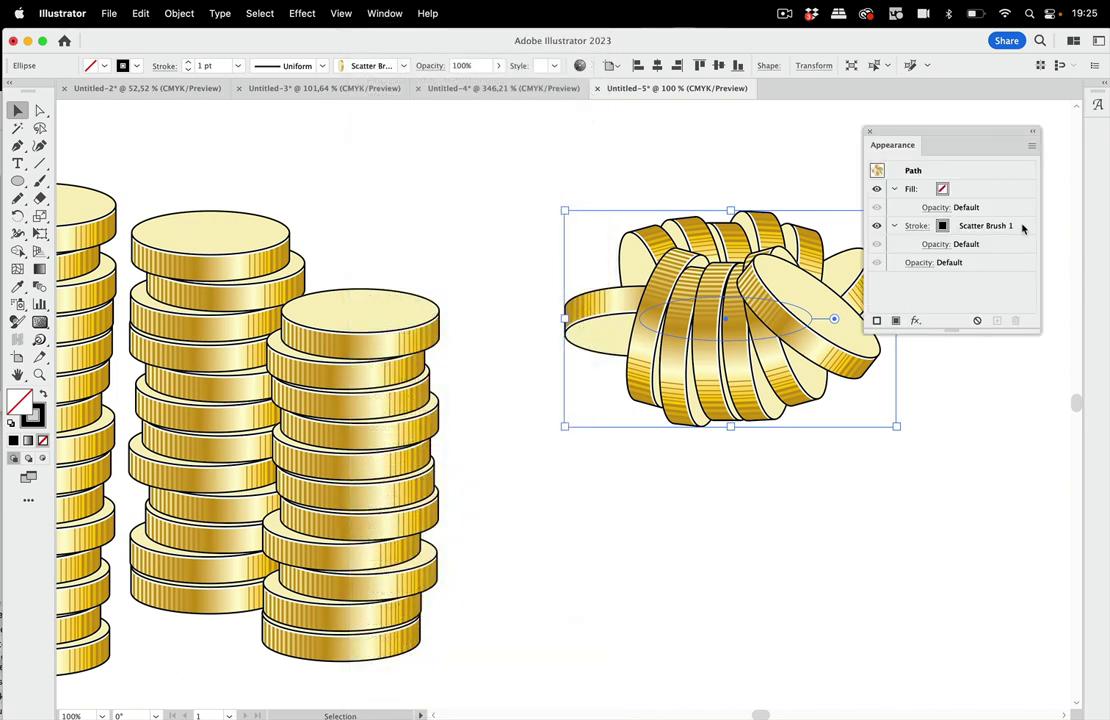
left_click(1023, 229)
left_click(977, 320)
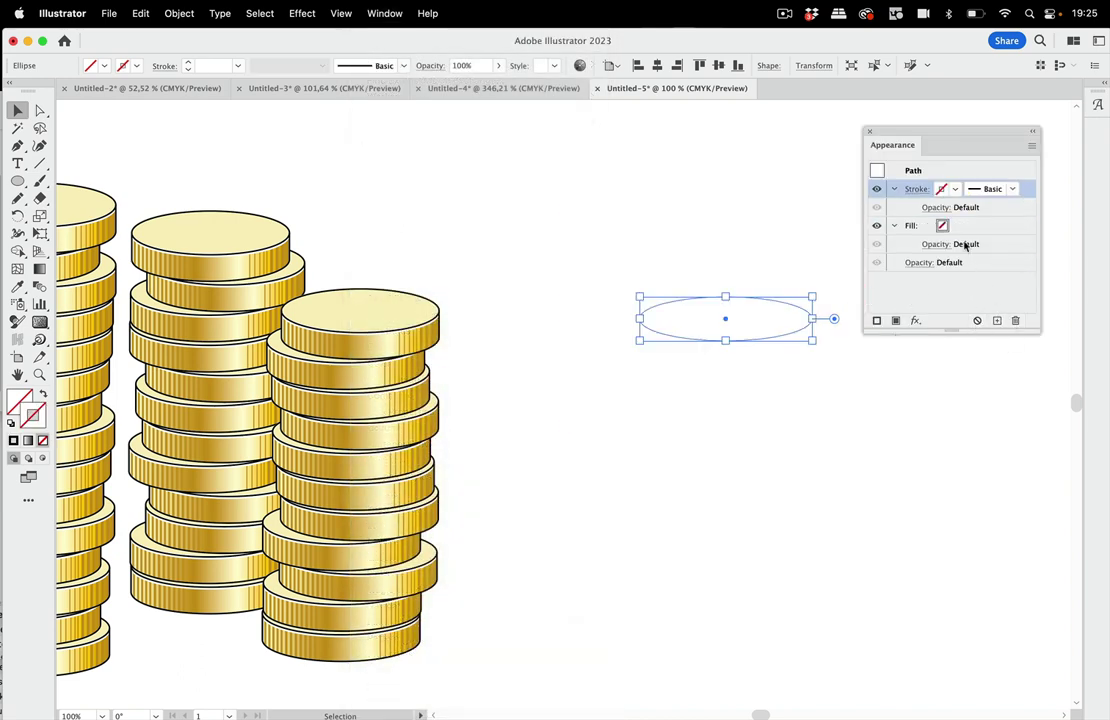
left_click(955, 190)
left_click(835, 215)
left_click(1034, 148)
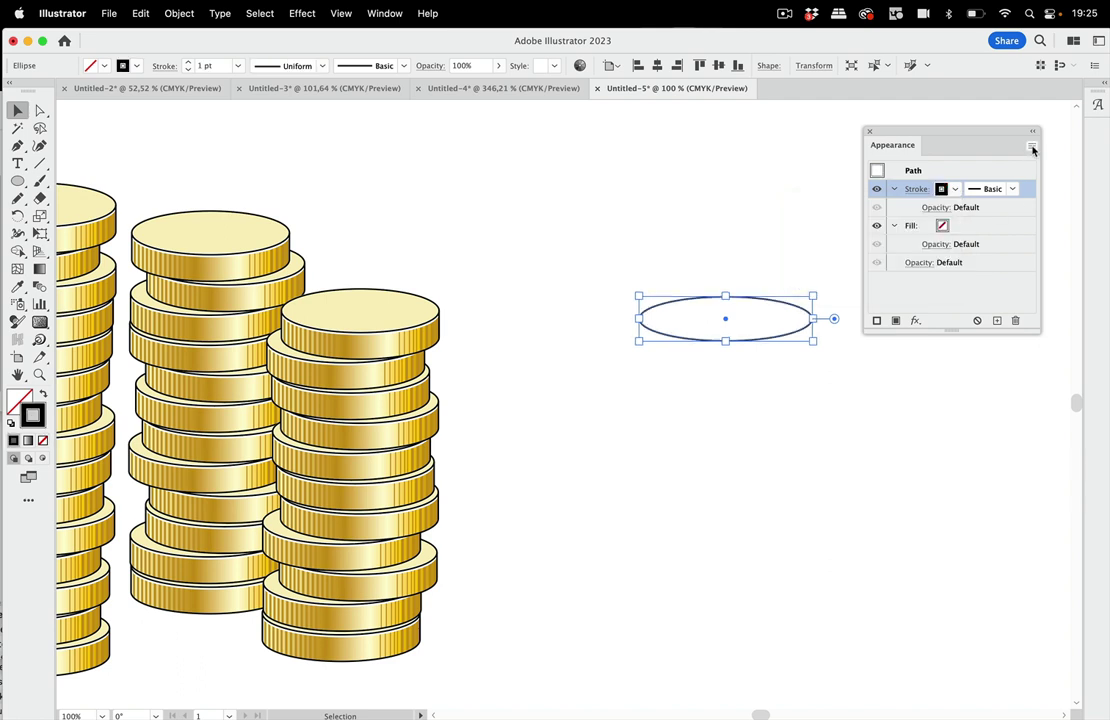
Enable New Art Has Basic Appearance and deselect the ellipse
left_click(1034, 148)
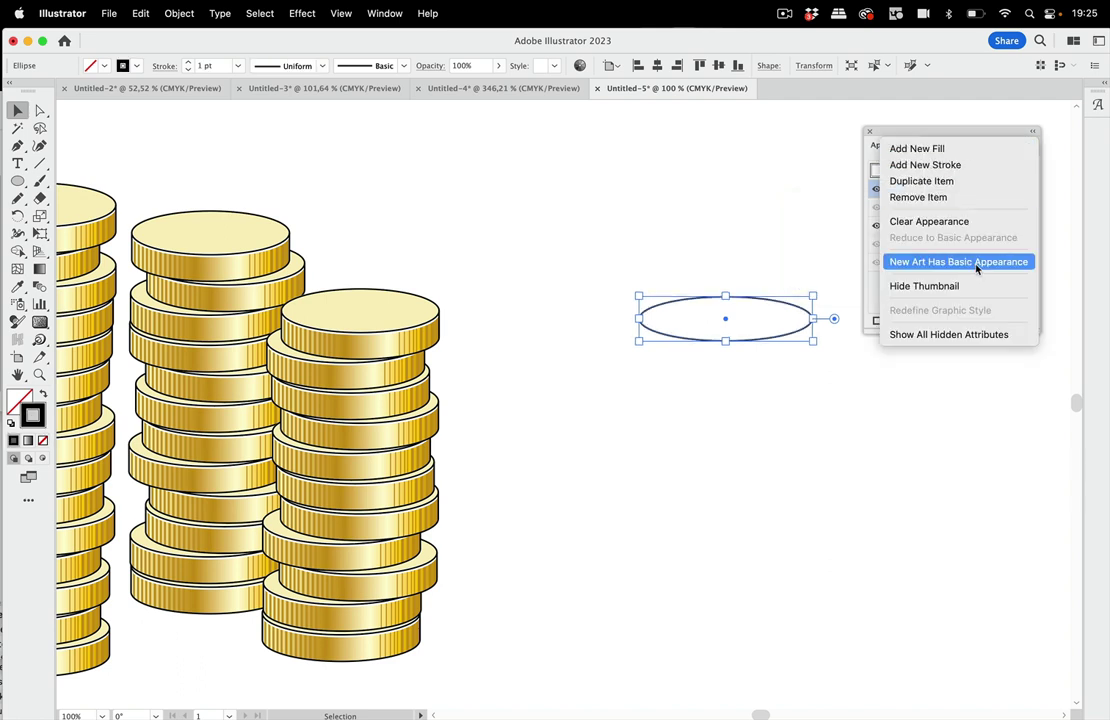
left_click(985, 126)
left_click_drag(985, 131, 993, 137)
left_click(773, 240)
left_click(40, 111)
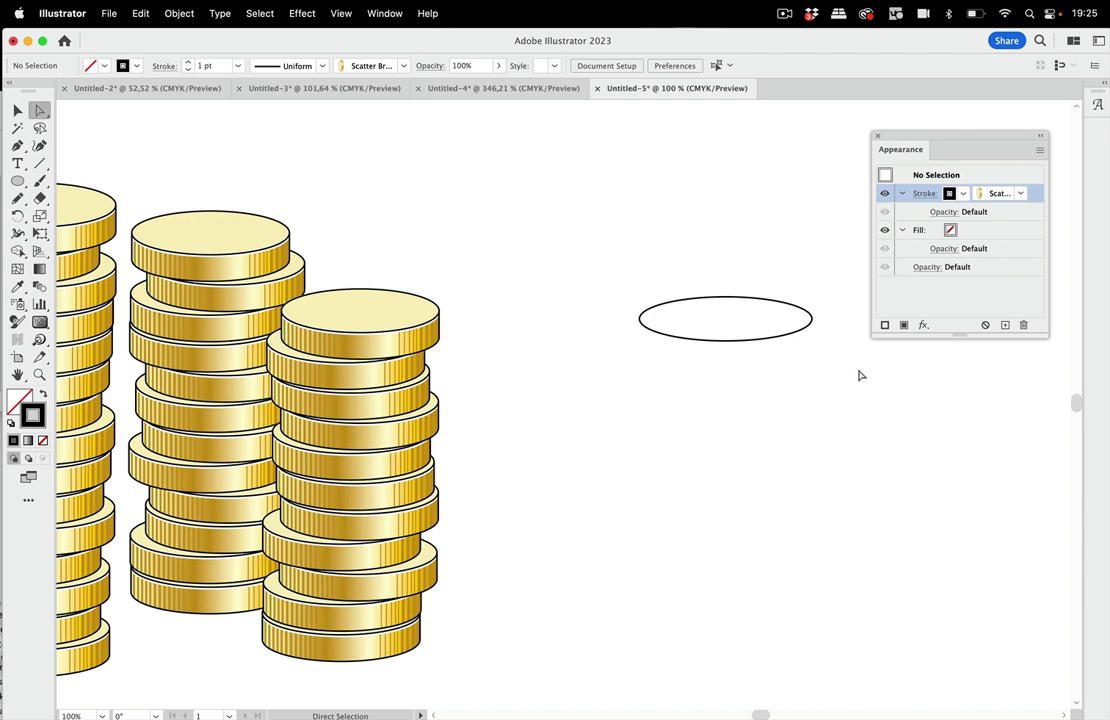
Copy the ellipse, paste it in front and shift the copy straight down for the rim
left_click_drag(715, 368, 746, 330)
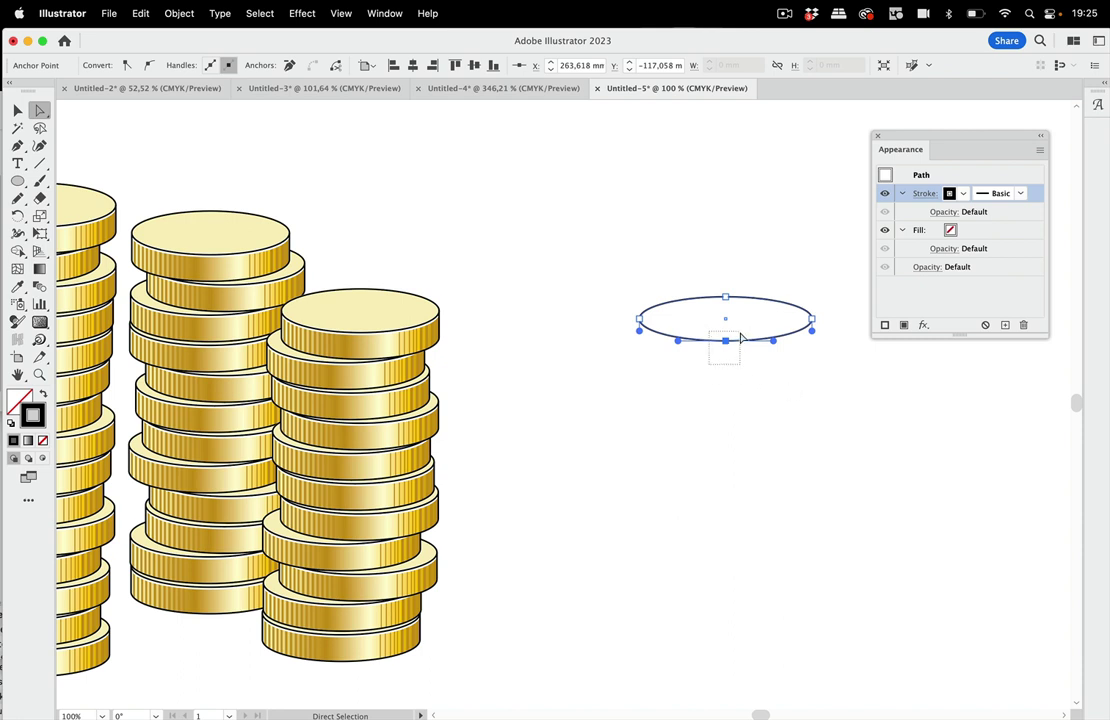
key("v")
key("a")
left_click(802, 390)
key("super+a")
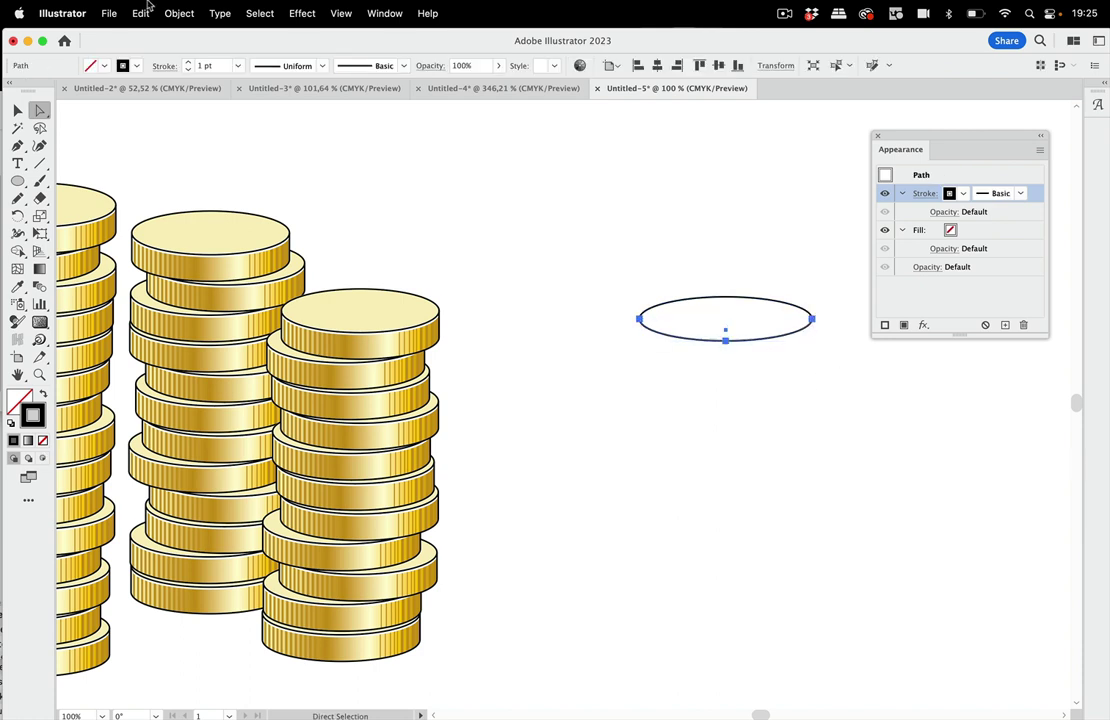
left_click(17, 111)
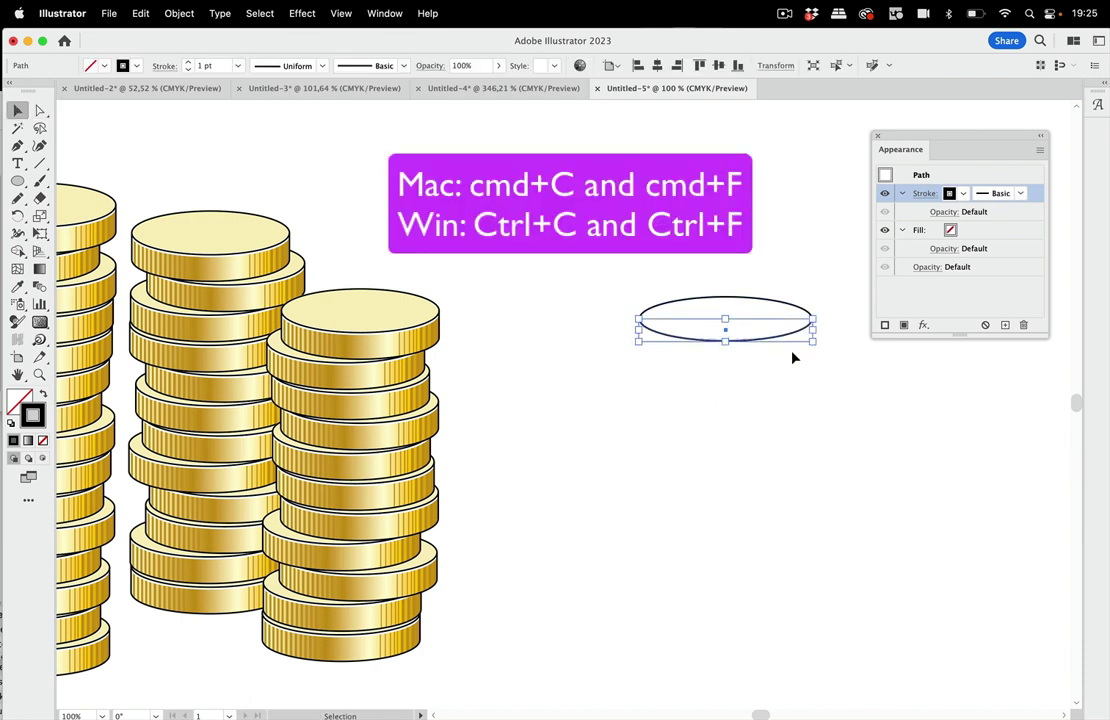
key("super+c")
key("super+f")
left_click_drag(782, 343, 782, 363)
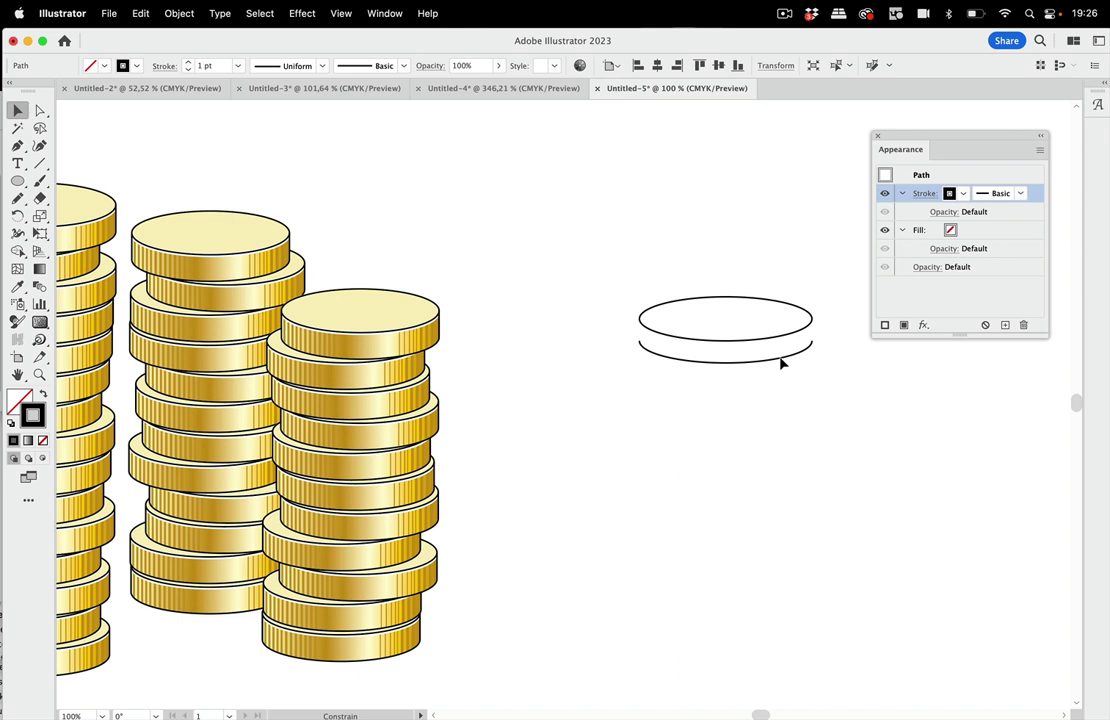
Join the two ellipses' left and right sides with the Pen to close the coin rim
left_click(782, 363)
left_click(17, 145)
left_click(640, 342)
left_click(840, 329, "super")
left_click(812, 319)
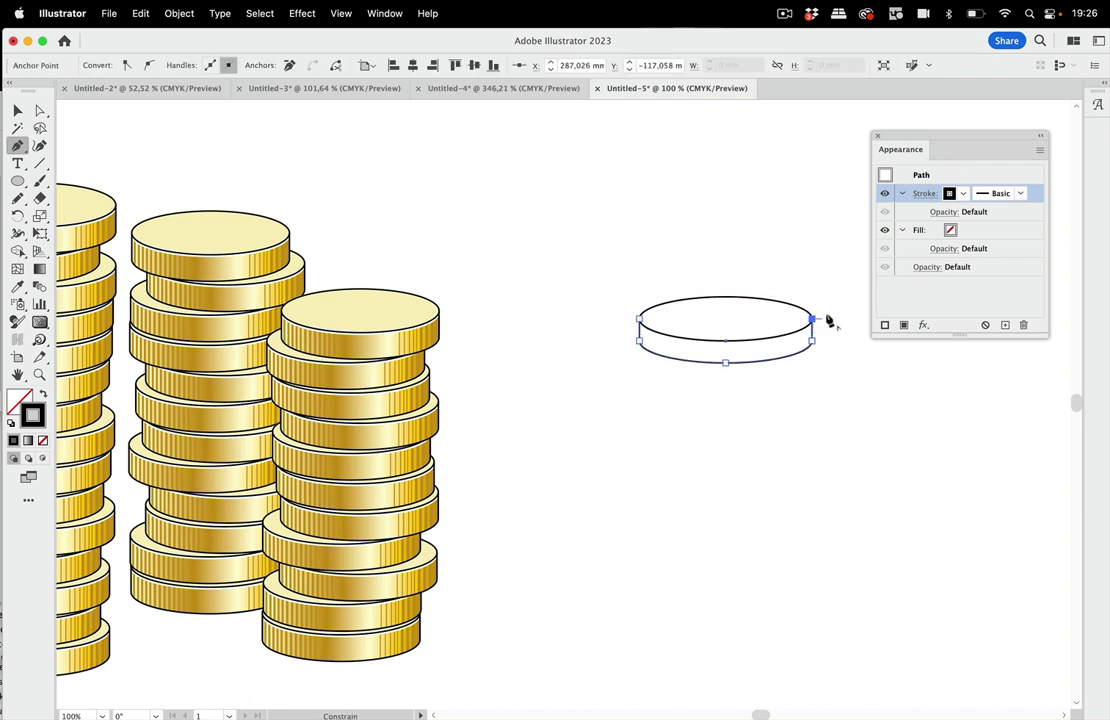
left_click(17, 110)
Select the whole coin outline and Alt-drag a duplicate directly below it
left_click(688, 238)
left_click_drag(600, 262, 820, 408)
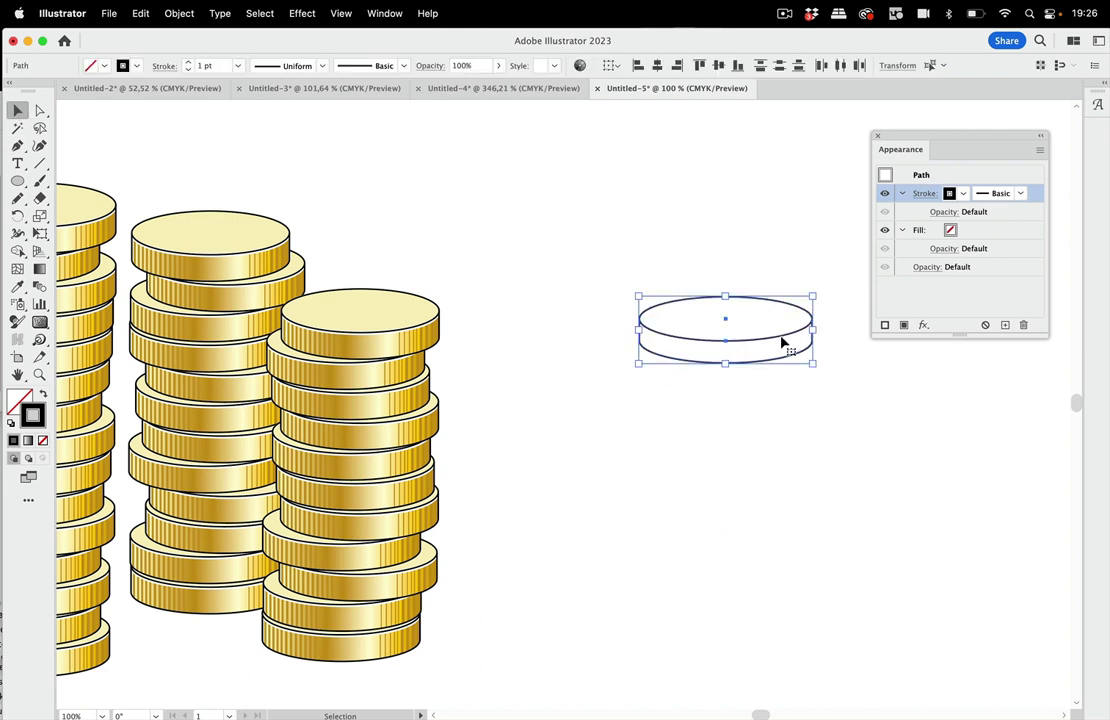
left_click_drag(783, 343, 787, 432, "alt")
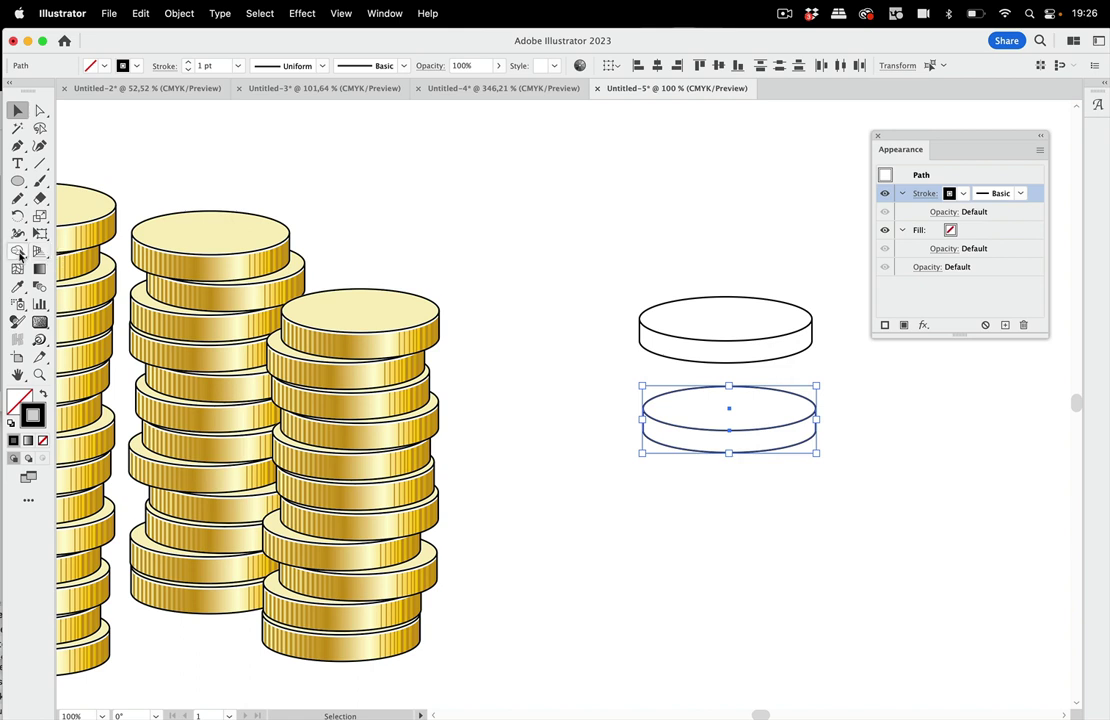
Use Shape Builder to make the lower coin's rim band a separate shape, then select its top face
left_click(20, 254)
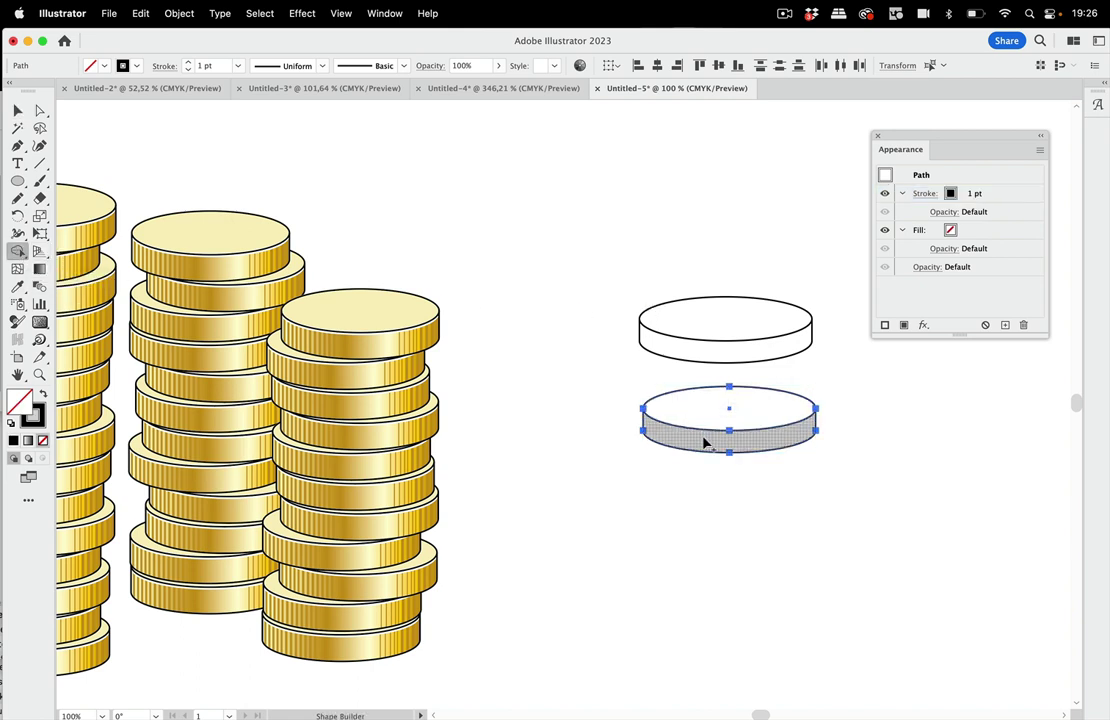
left_click(18, 111)
left_click(803, 479)
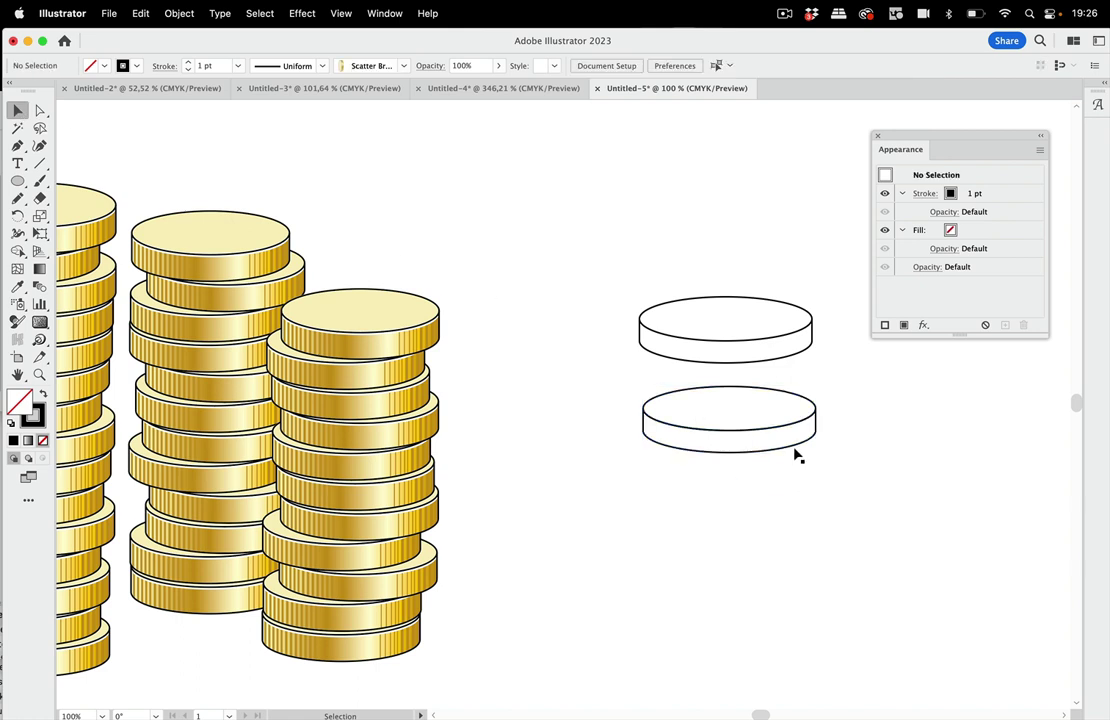
left_click_drag(795, 455, 795, 493)
key("super+z")
left_click(916, 504)
left_click(753, 389)
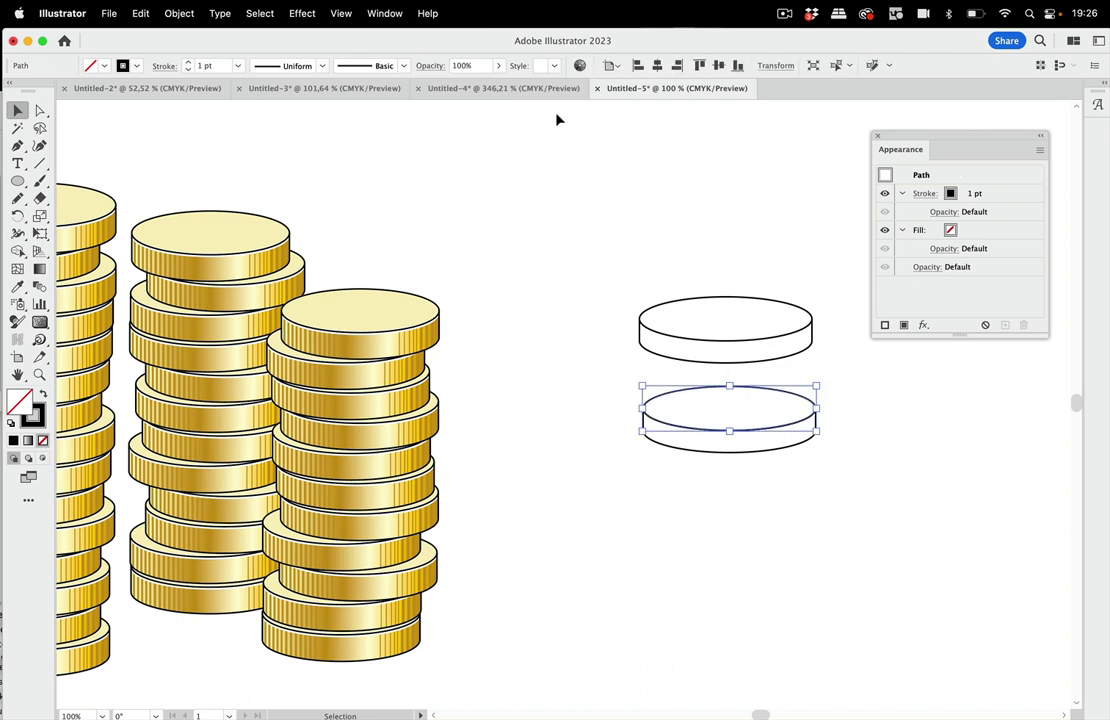
Show the Swatches and Color panels and place them beside the coin outlines
left_click(386, 13)
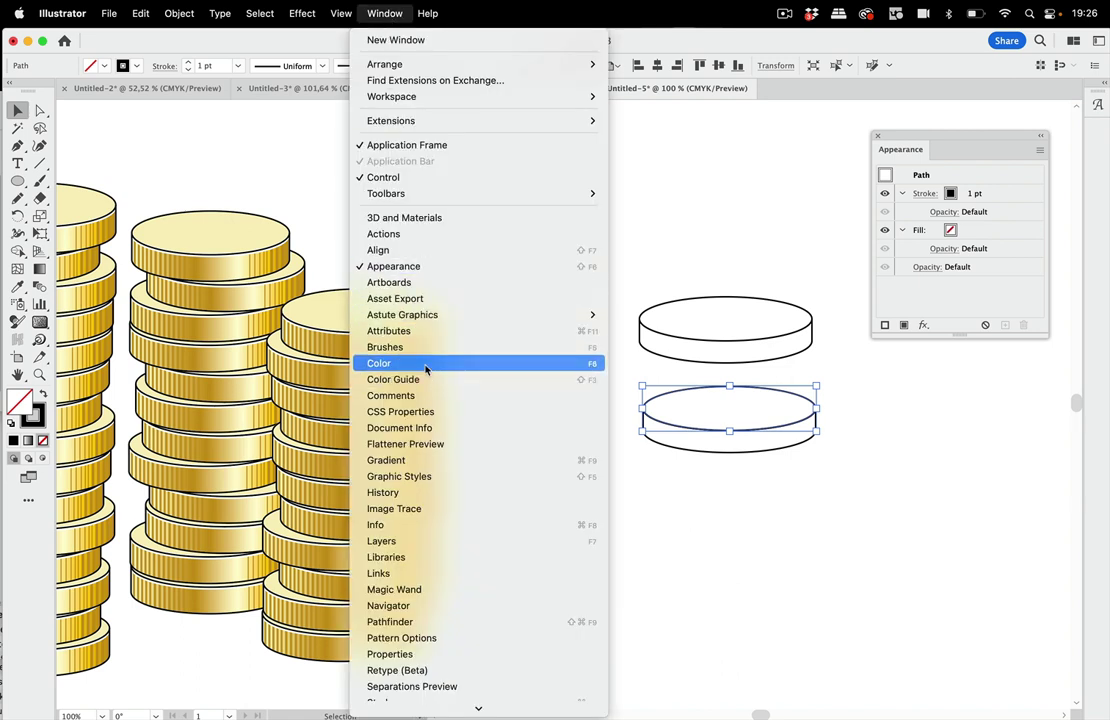
scroll(437, 668, "down", 3)
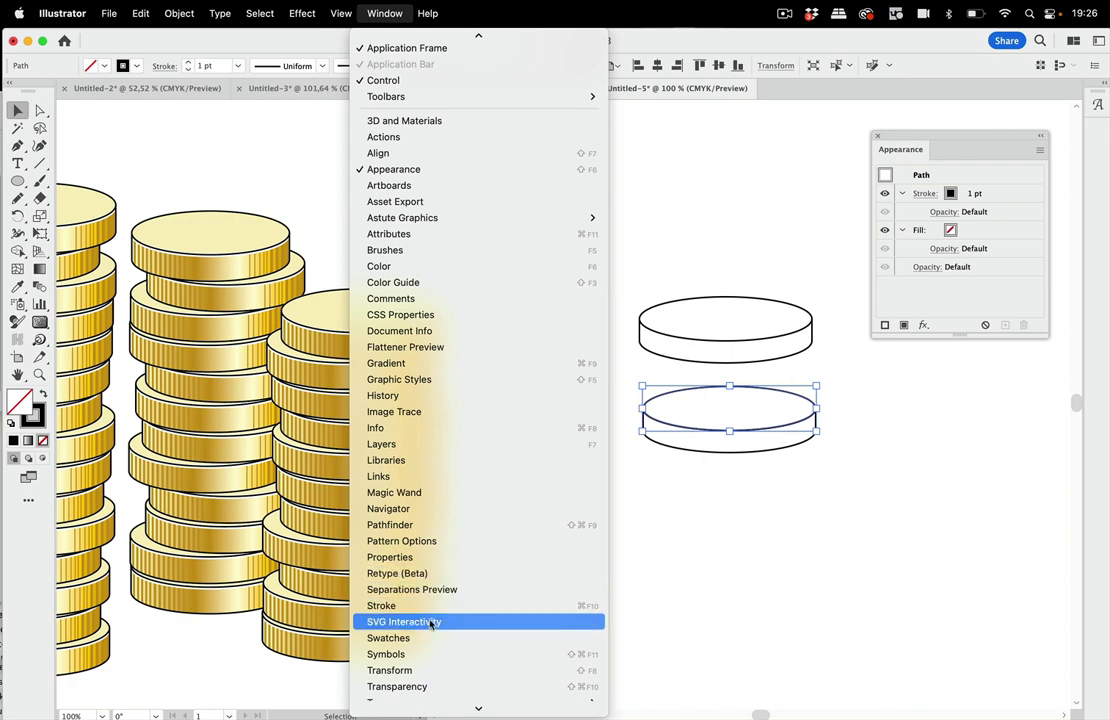
left_click(426, 638)
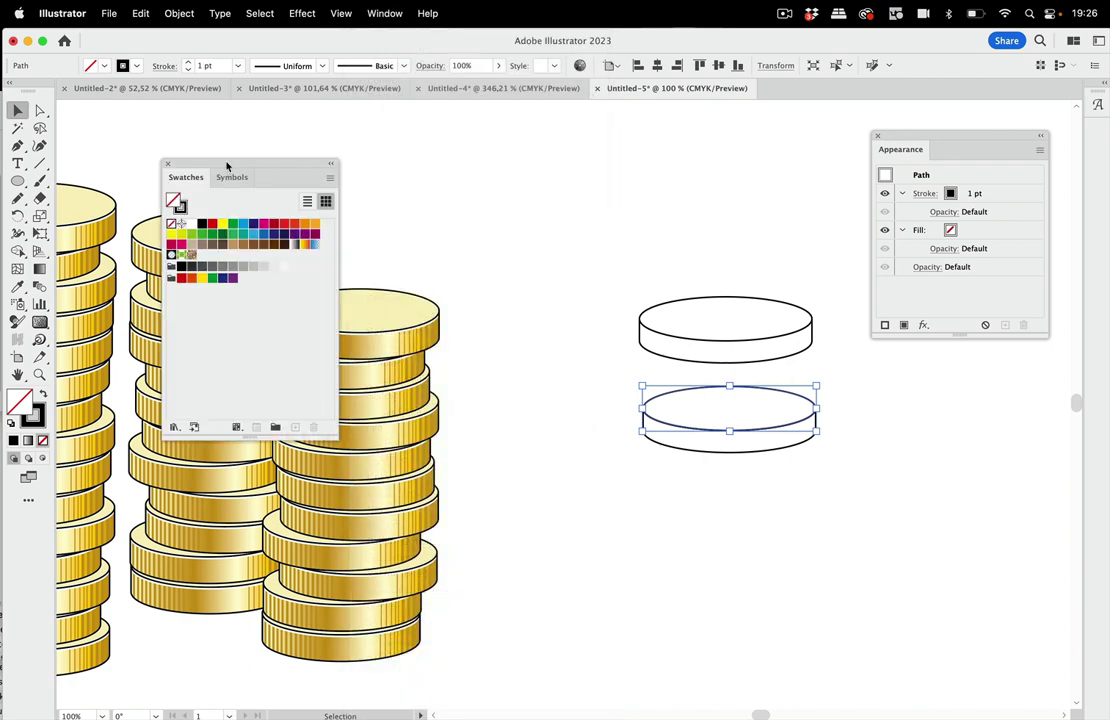
left_click_drag(226, 166, 436, 152)
left_click(382, 13)
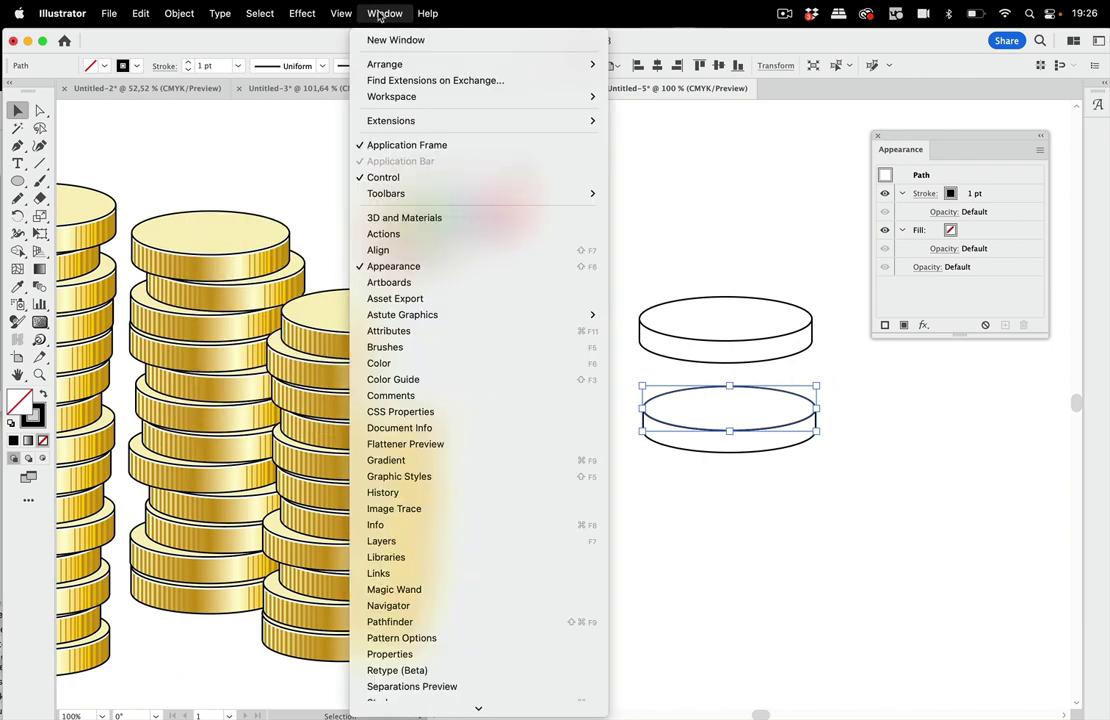
left_click(390, 364)
left_click_drag(718, 149, 668, 113)
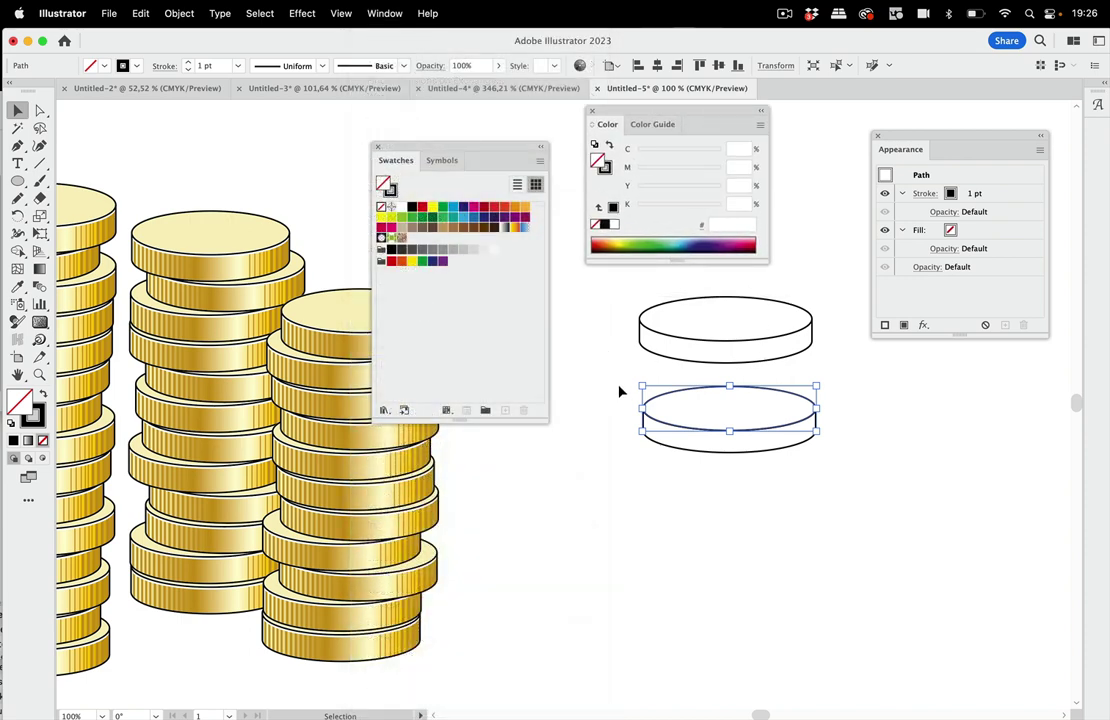
Fill the lower coin's top face pale gold with no stroke, then reselect the coin shape
left_click(432, 206)
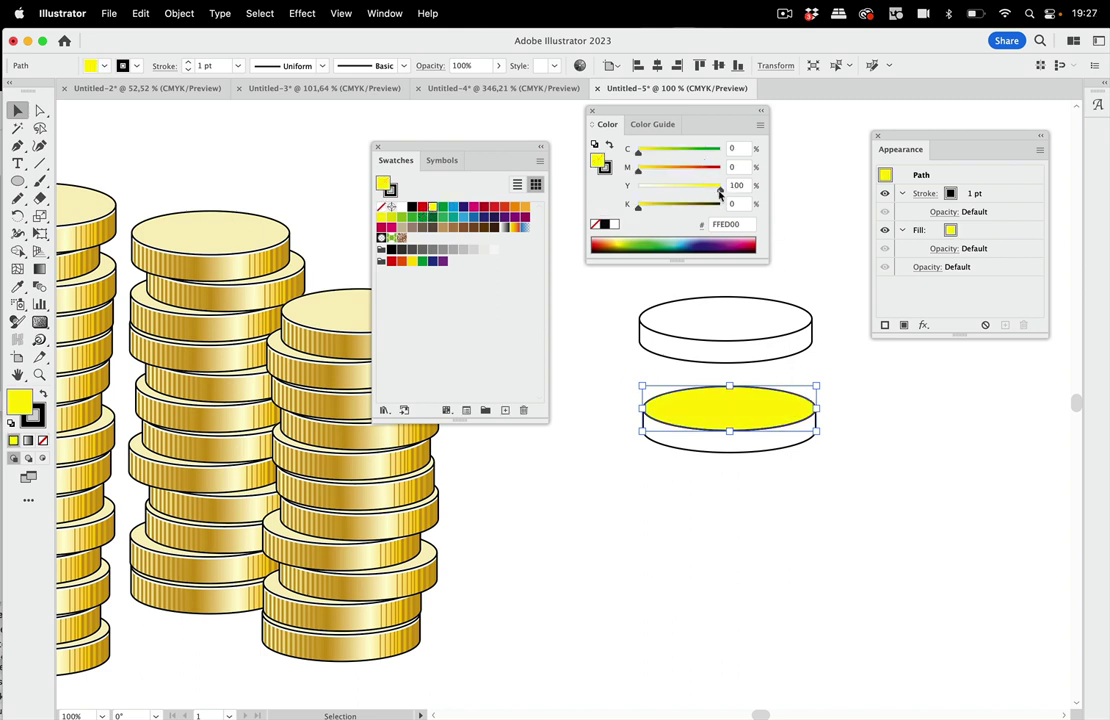
mouse_move(719, 192)
left_mouse_down()
mouse_move(675, 190)
mouse_move(650, 173)
mouse_move(647, 207)
mouse_move(667, 192)
mouse_move(641, 172)
mouse_move(670, 191)
mouse_move(632, 172)
mouse_move(650, 208)
left_mouse_up()
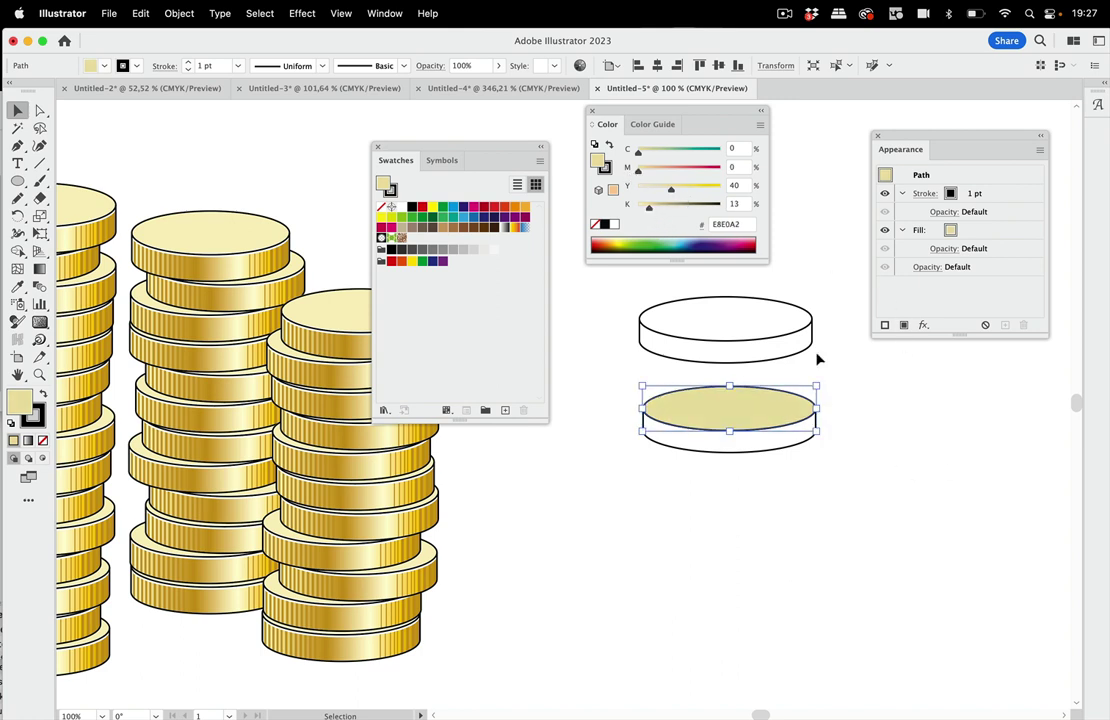
left_click(604, 168)
key("slash")
left_click(885, 447)
left_click(793, 452)
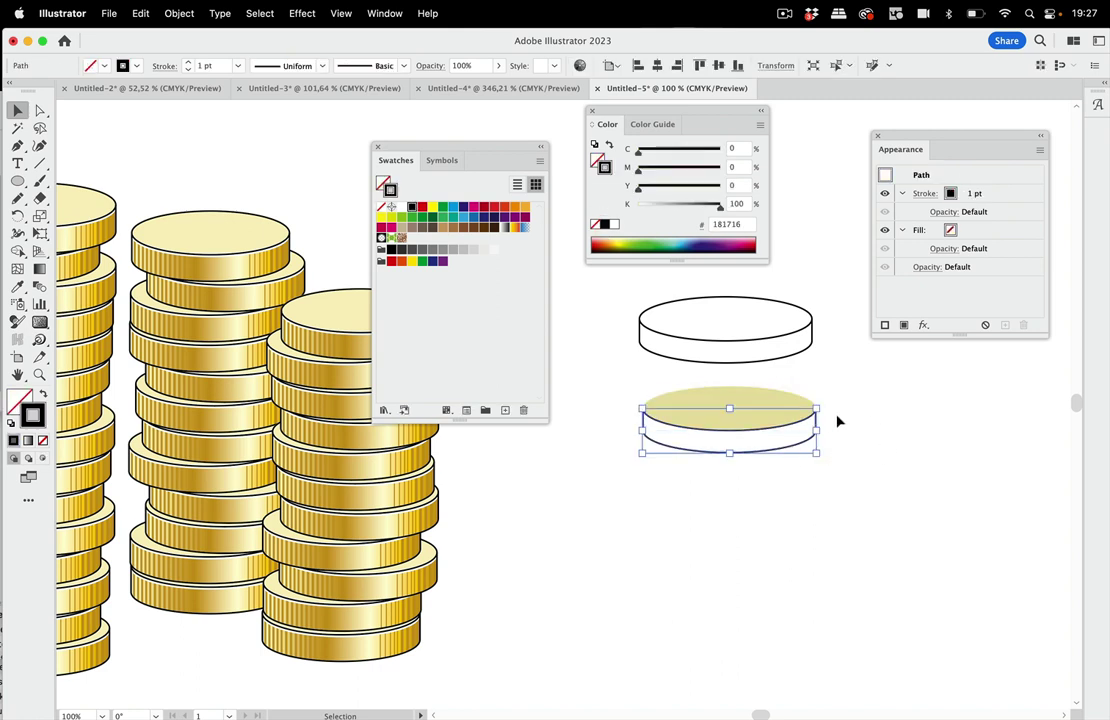
left_click(385, 409)
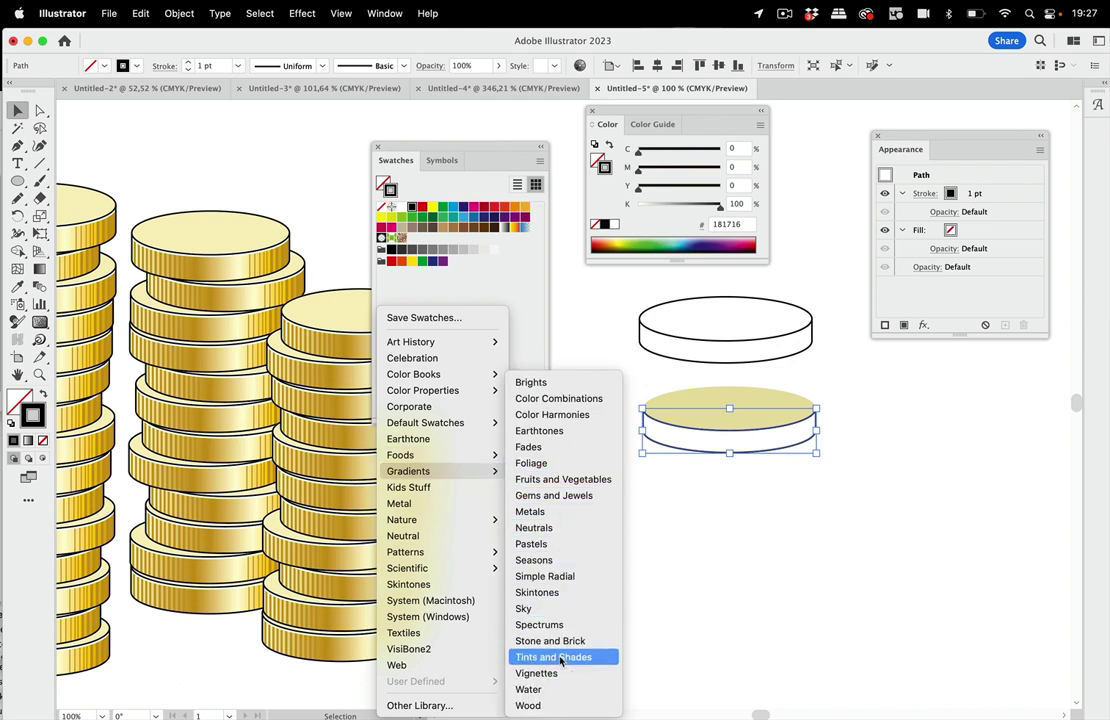
mouse_move(409, 471)
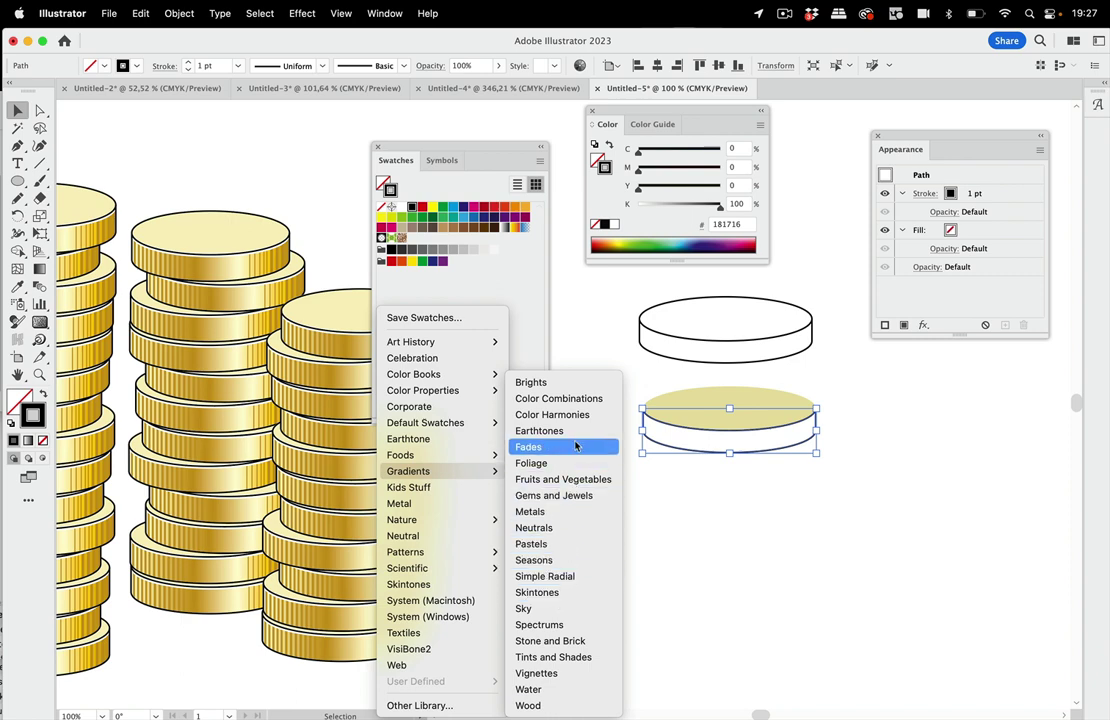
Apply a gold gradient from the Metals library to the coin's fill, with no outline
left_click(532, 511)
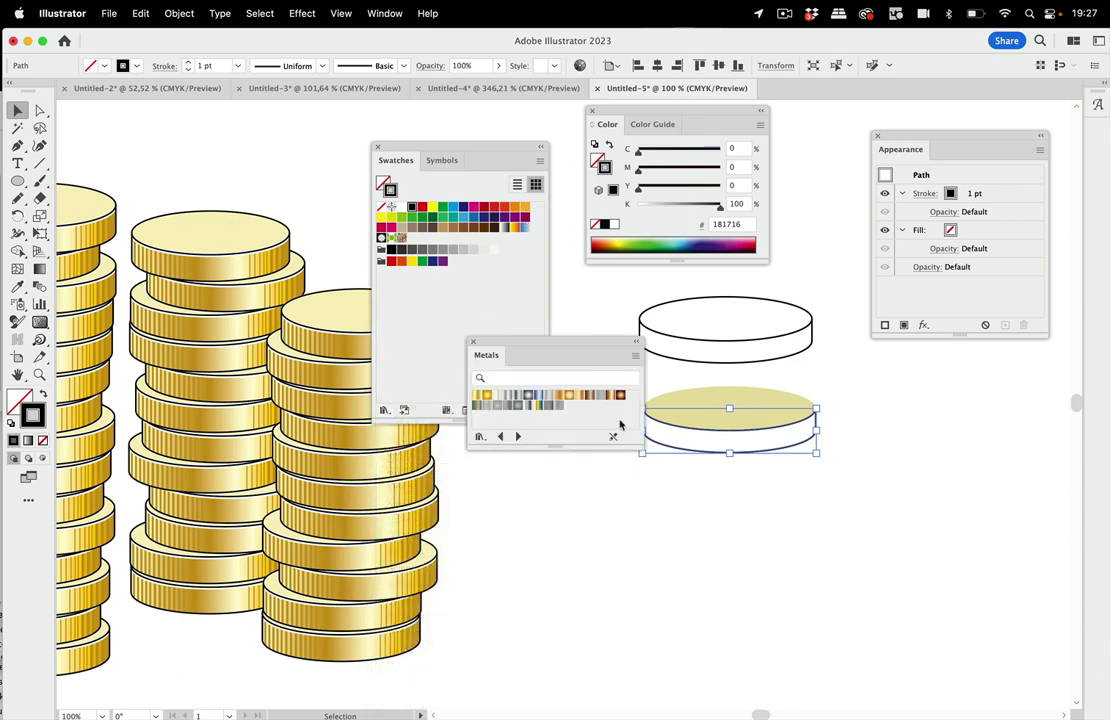
left_click(478, 397)
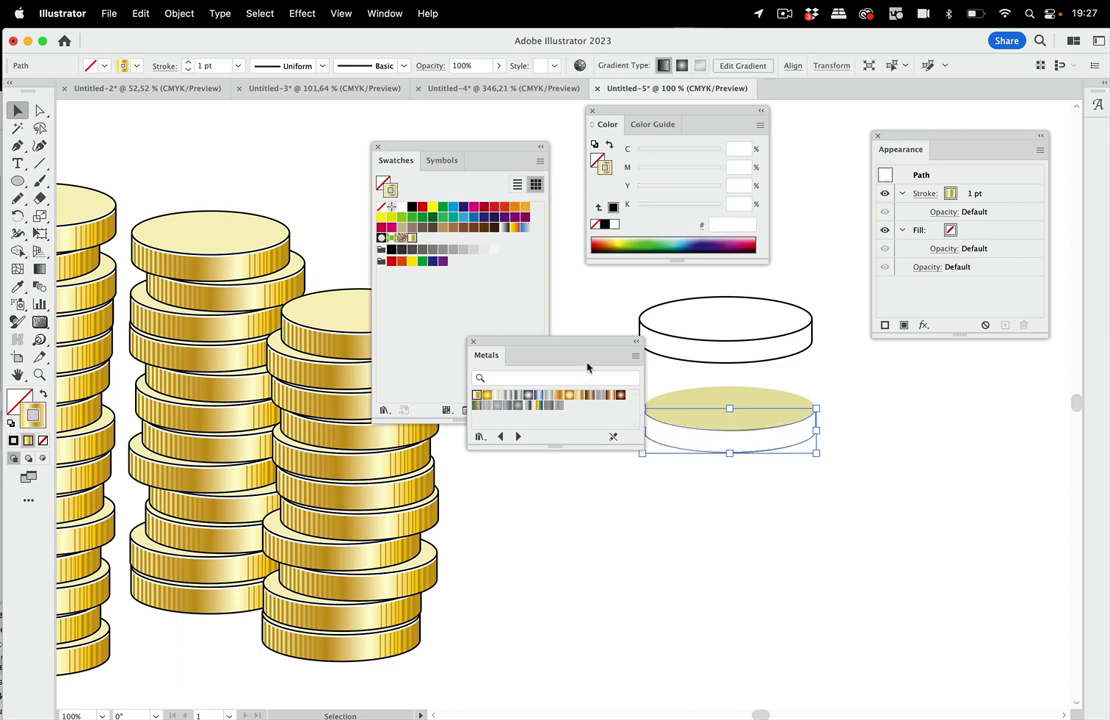
left_click_drag(580, 348, 576, 577)
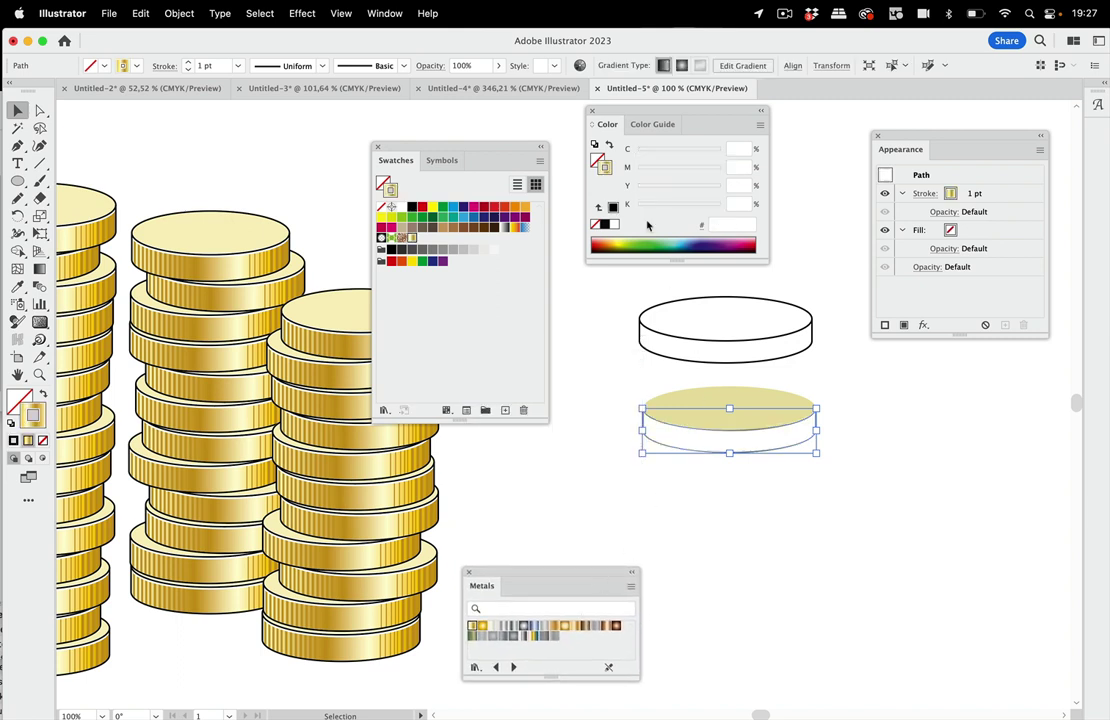
left_click(610, 146)
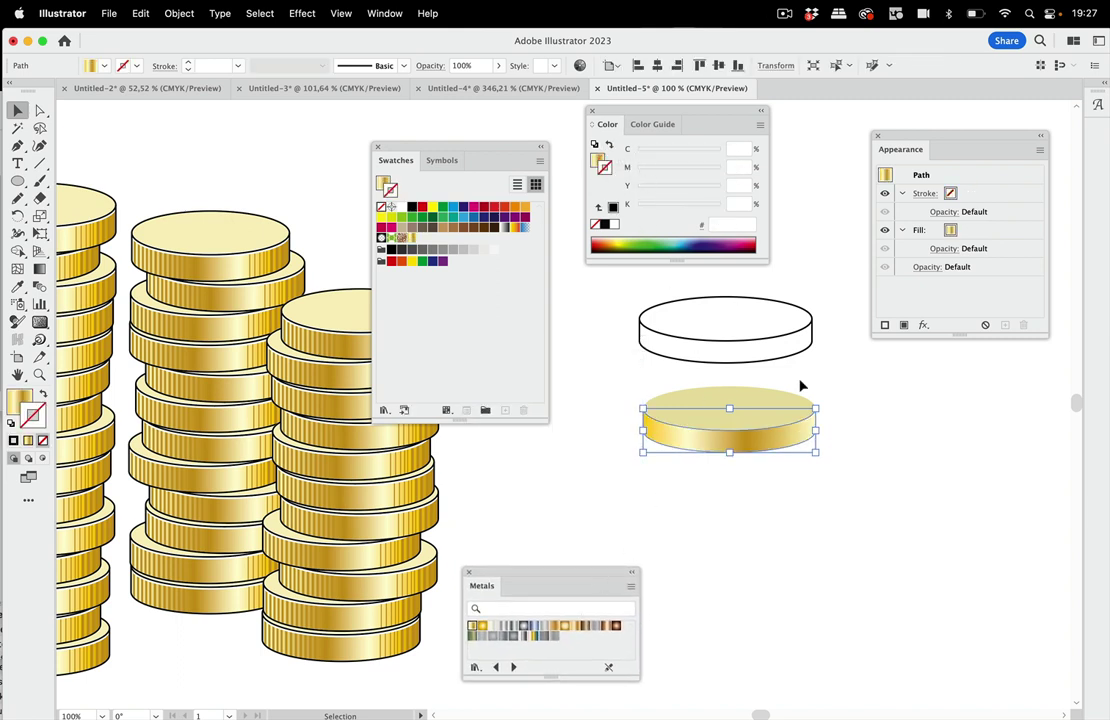
left_click(879, 451)
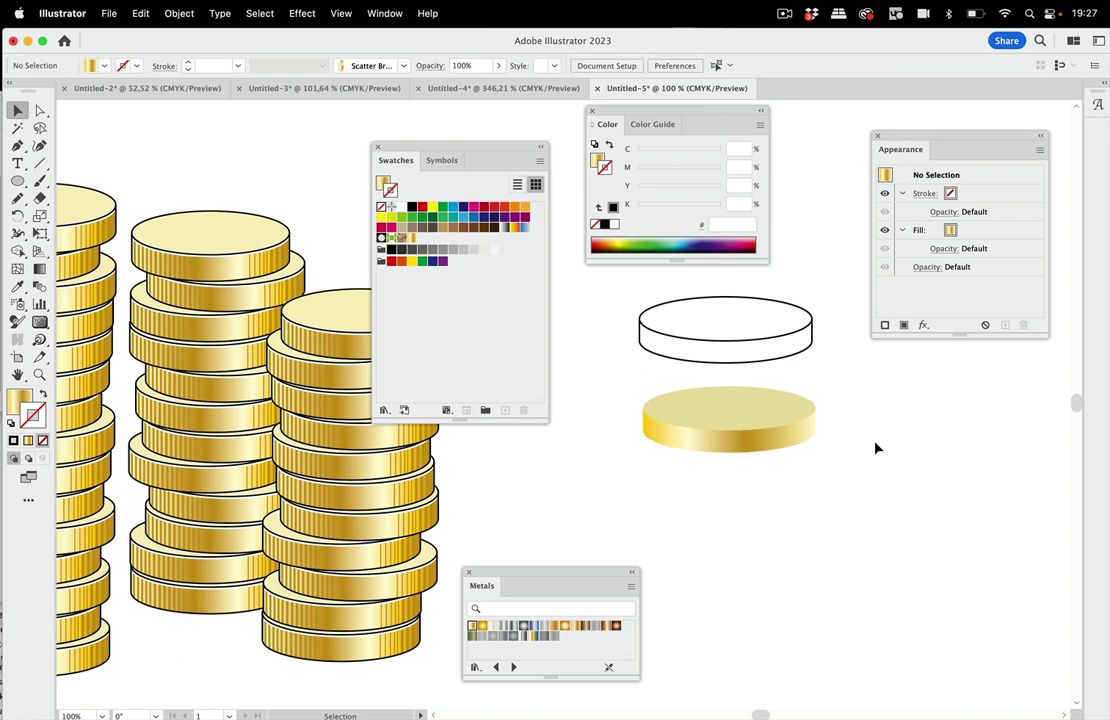
left_click(793, 445)
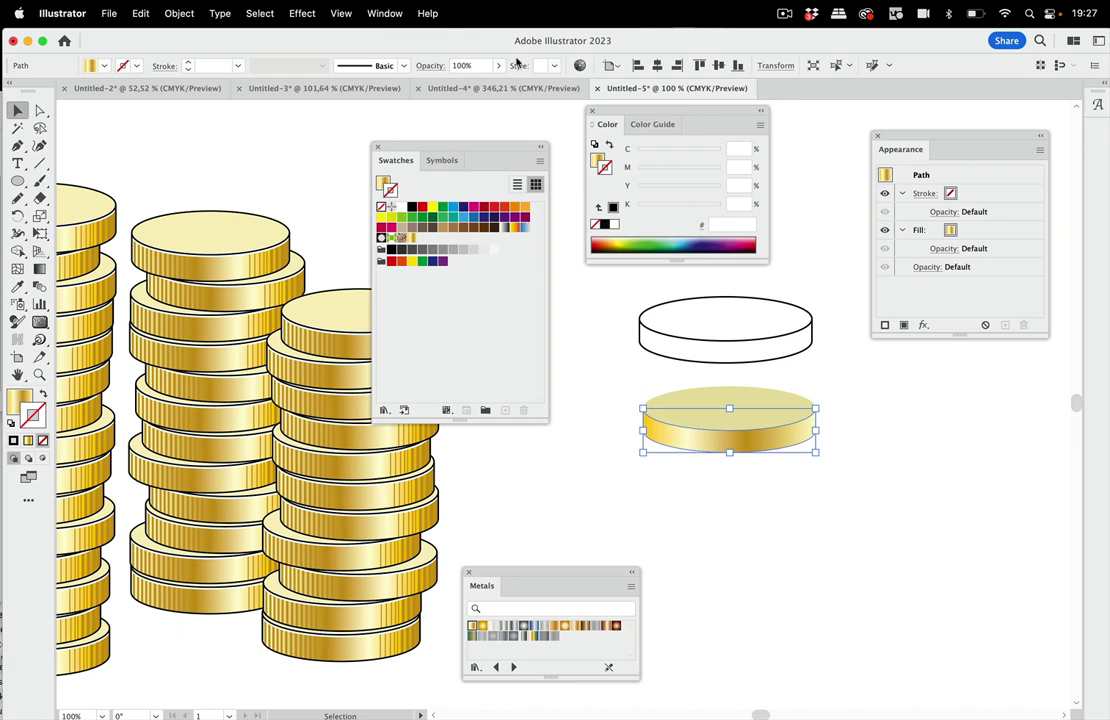
left_click(385, 13)
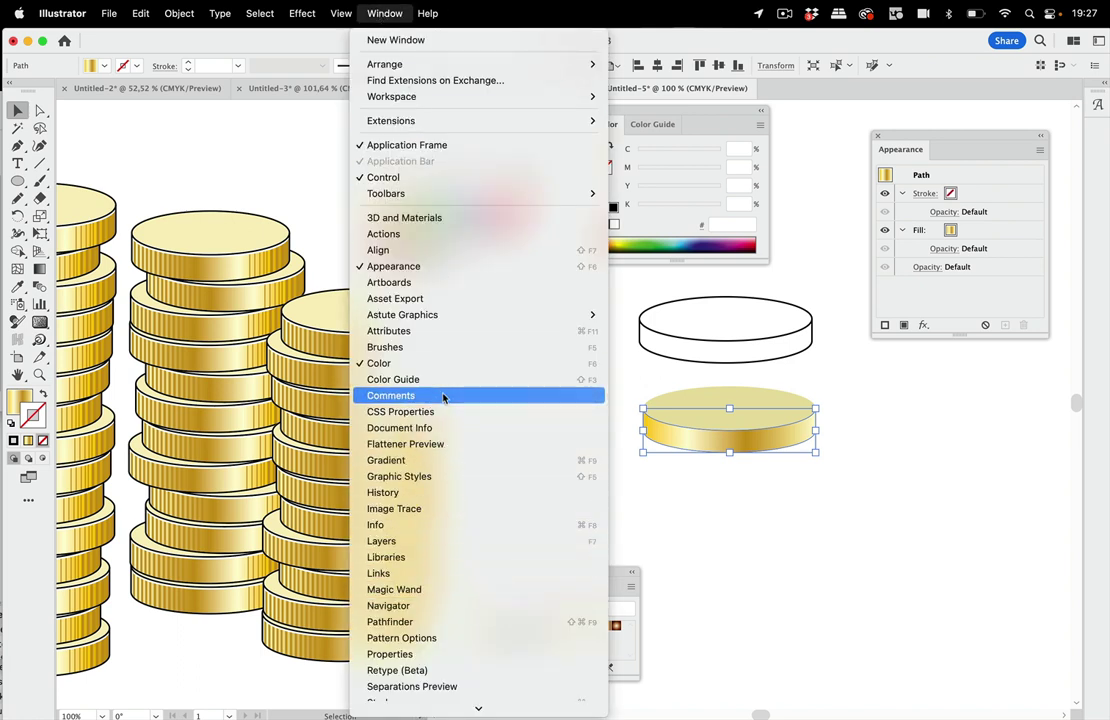
Add a darker gold stop (C89516) at the right end of the coin's gradient
left_click(466, 460)
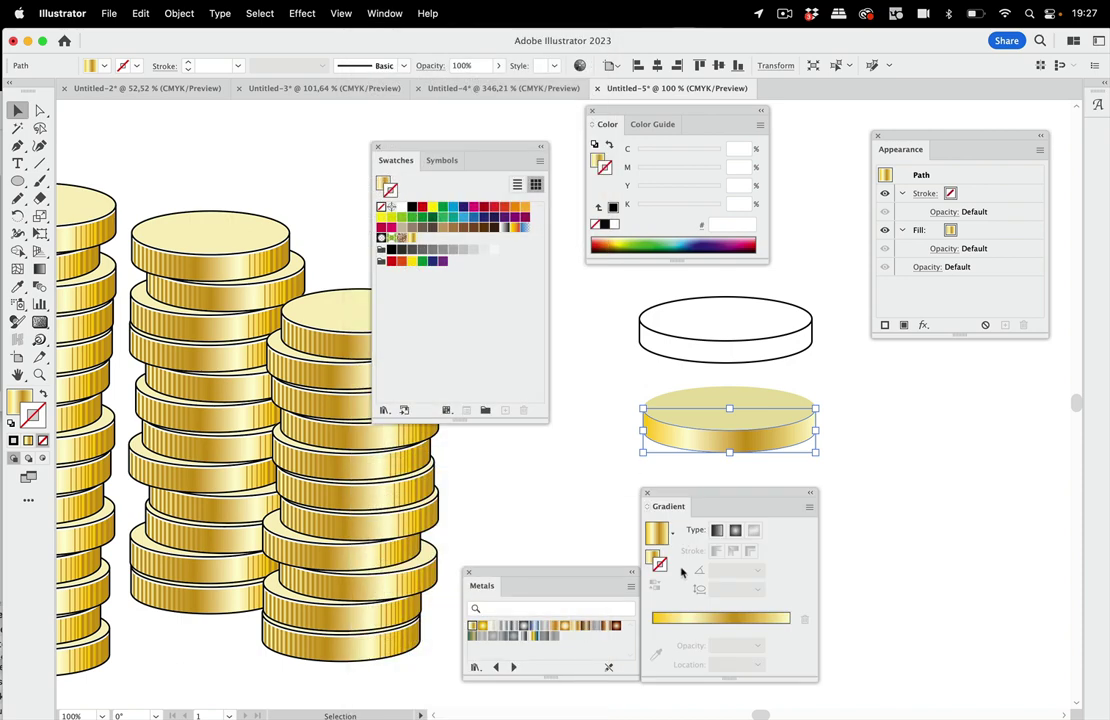
left_click(652, 557)
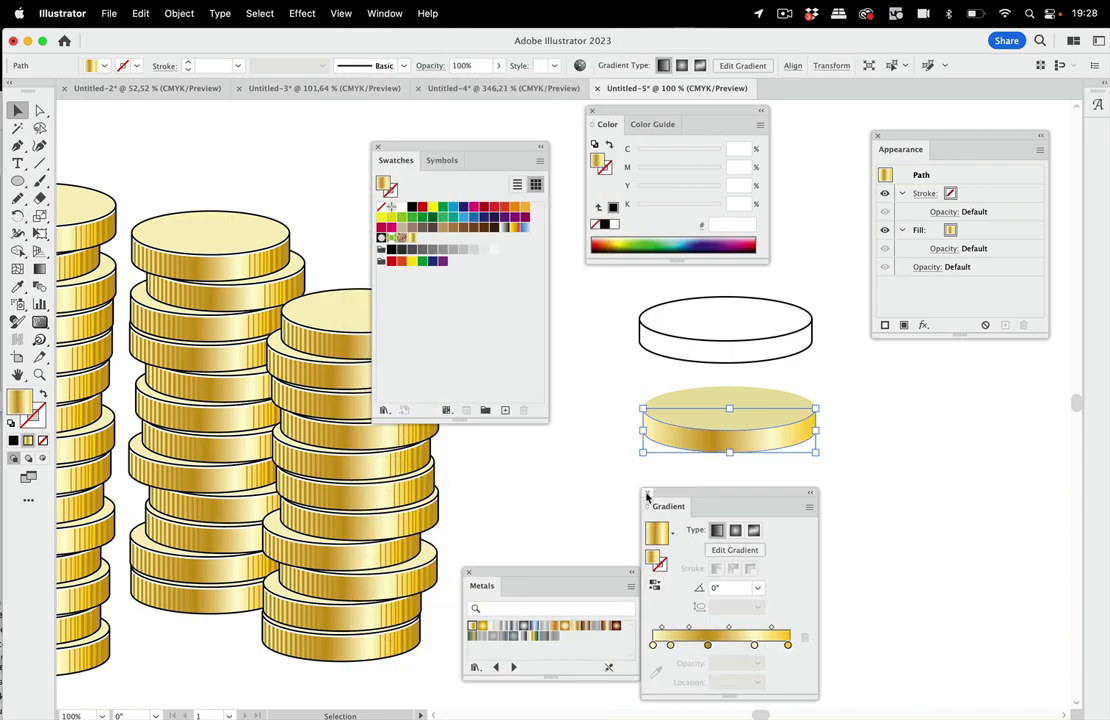
left_click(773, 645)
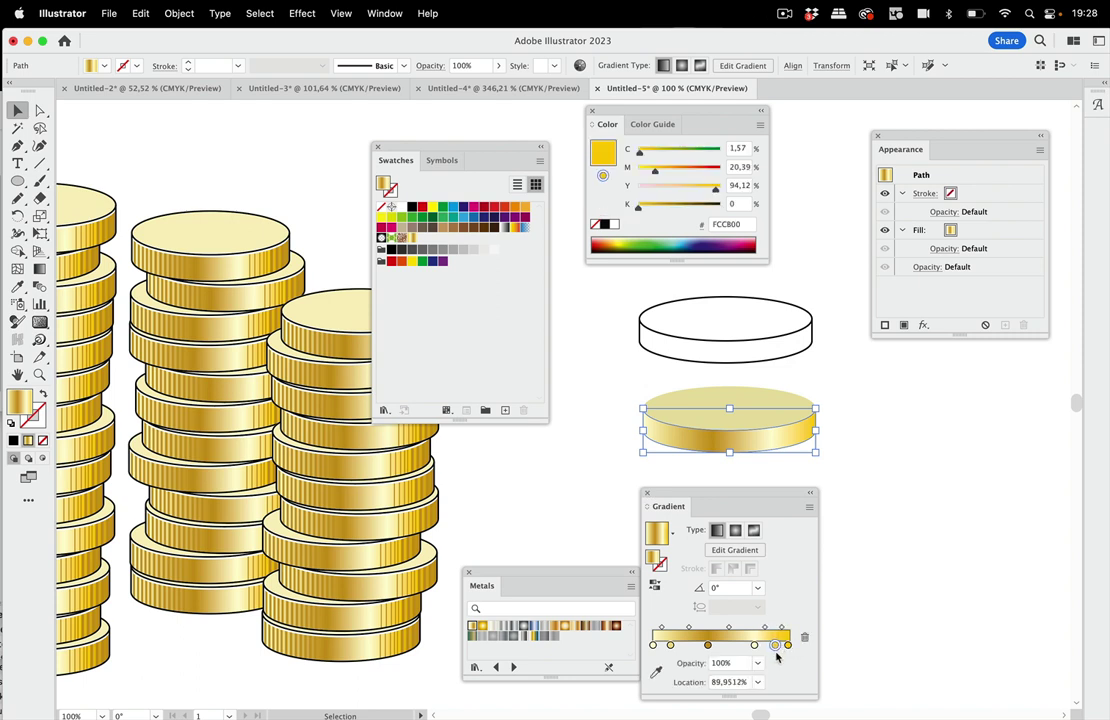
mouse_move(775, 647)
left_mouse_down()
mouse_move(789, 647)
mouse_move(747, 645)
mouse_move(789, 645)
left_mouse_up()
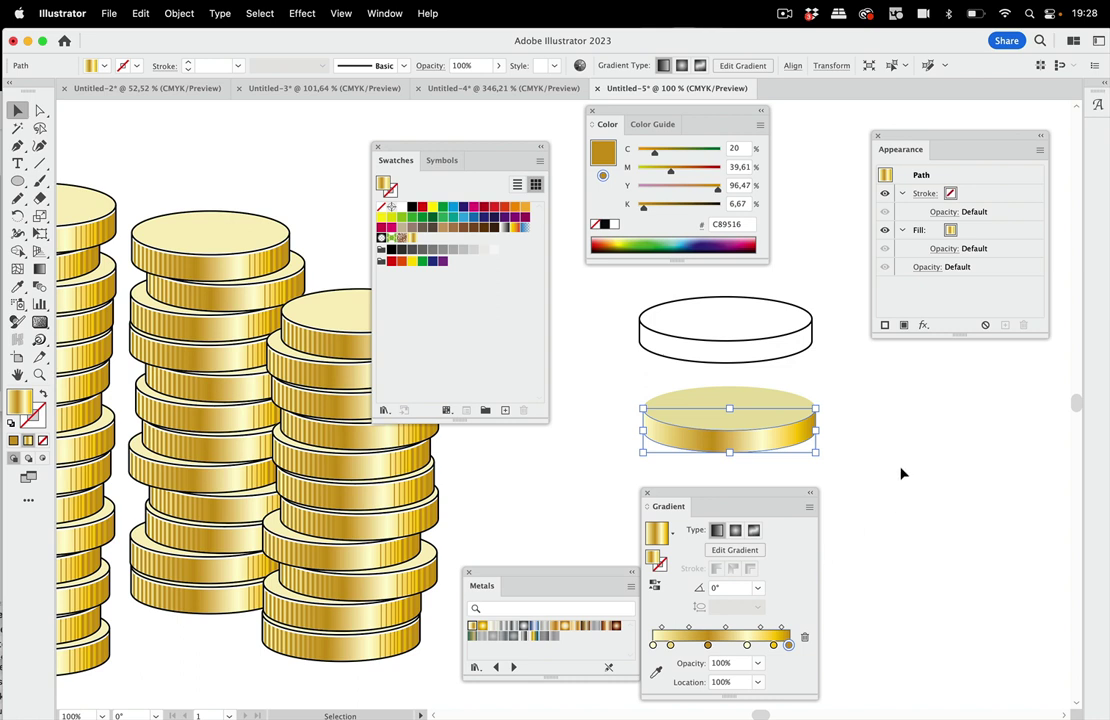
left_click(646, 492)
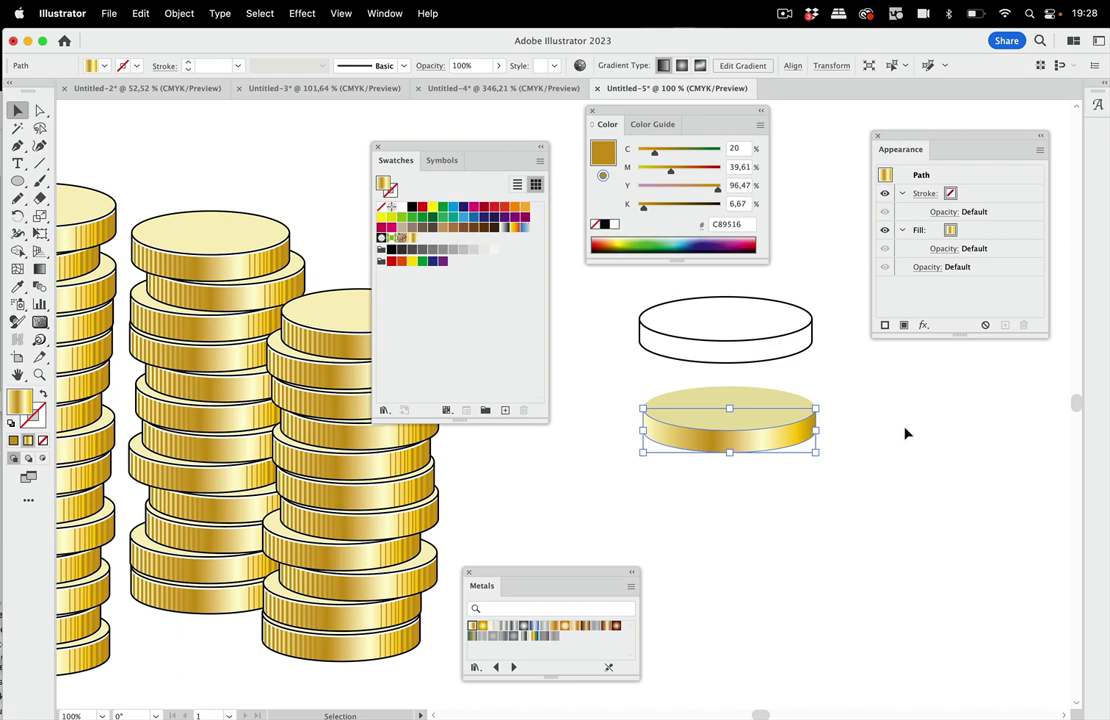
Close Swatches and expand the coin's gradient into 4 separate objects
left_click(377, 147)
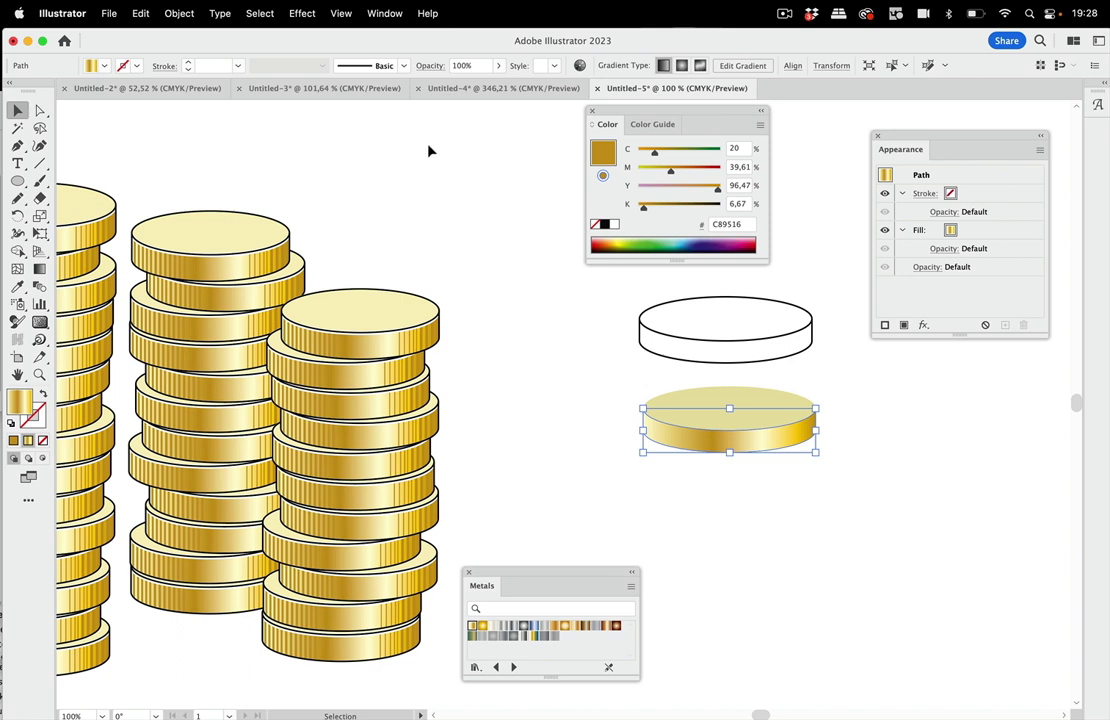
left_click(178, 14)
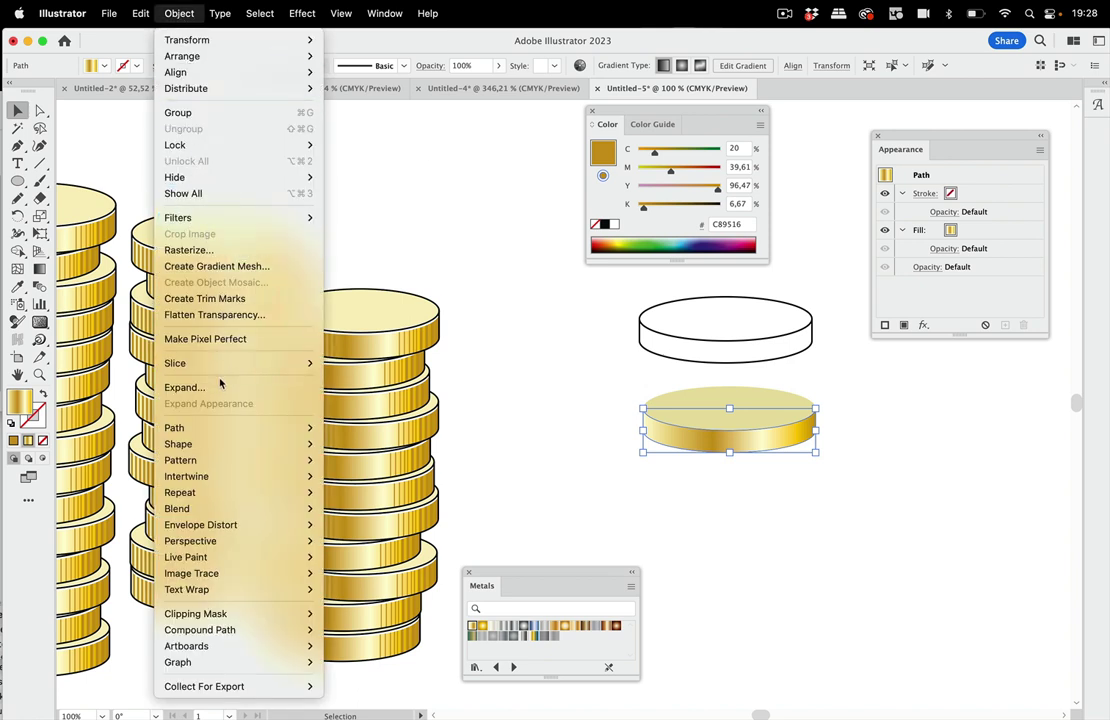
left_click(301, 398)
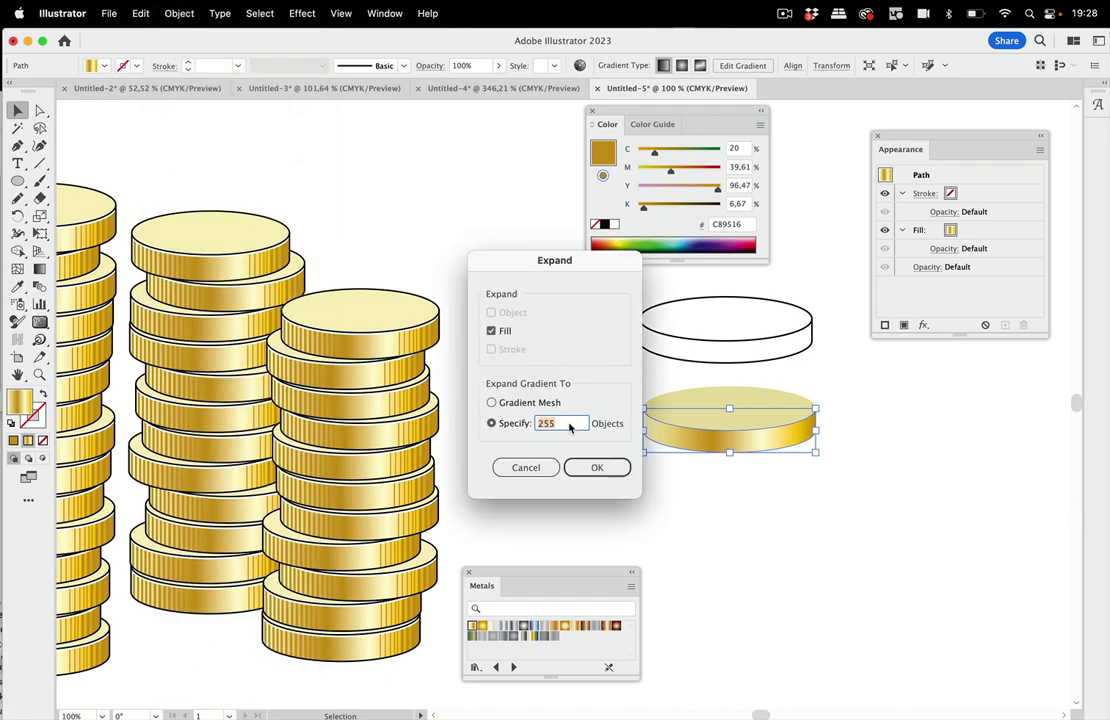
type("40")
left_click(598, 468)
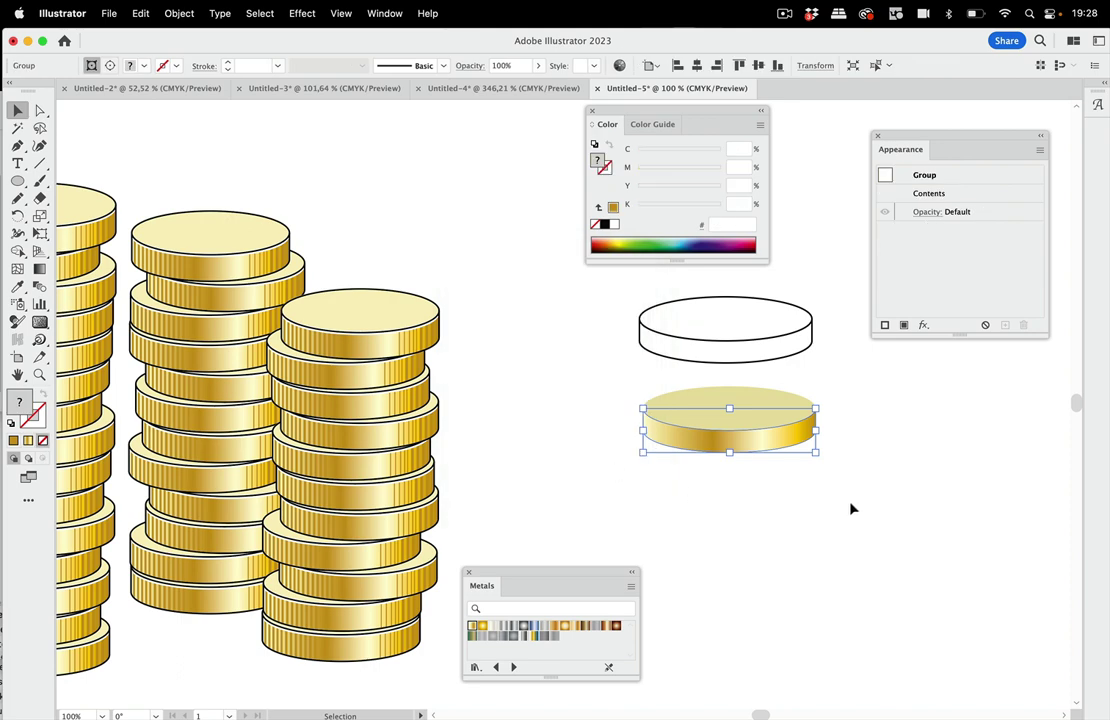
Crop the expanded gradient into vertical slices with Pathfinder, then close the panel and deselect
scroll(728, 443, "up", 5)
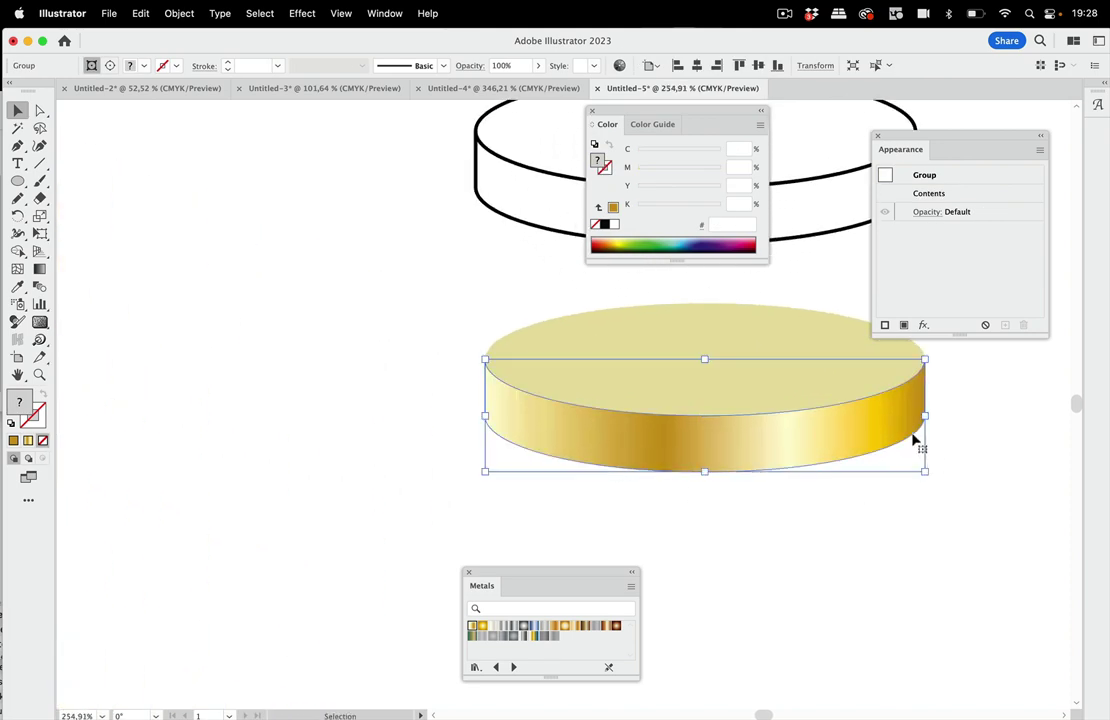
left_click_drag(706, 449, 673, 449)
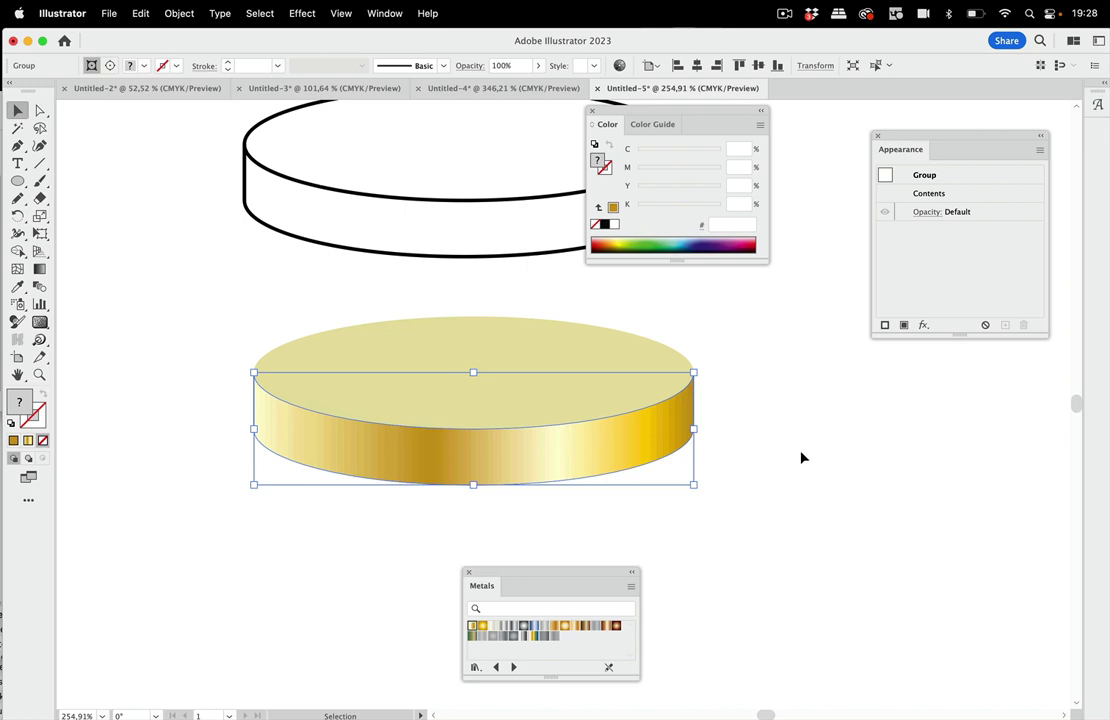
key("super+y")
key("super+y")
left_click(387, 16)
scroll(478, 650, "down", 2)
scroll(470, 614, "down", 4)
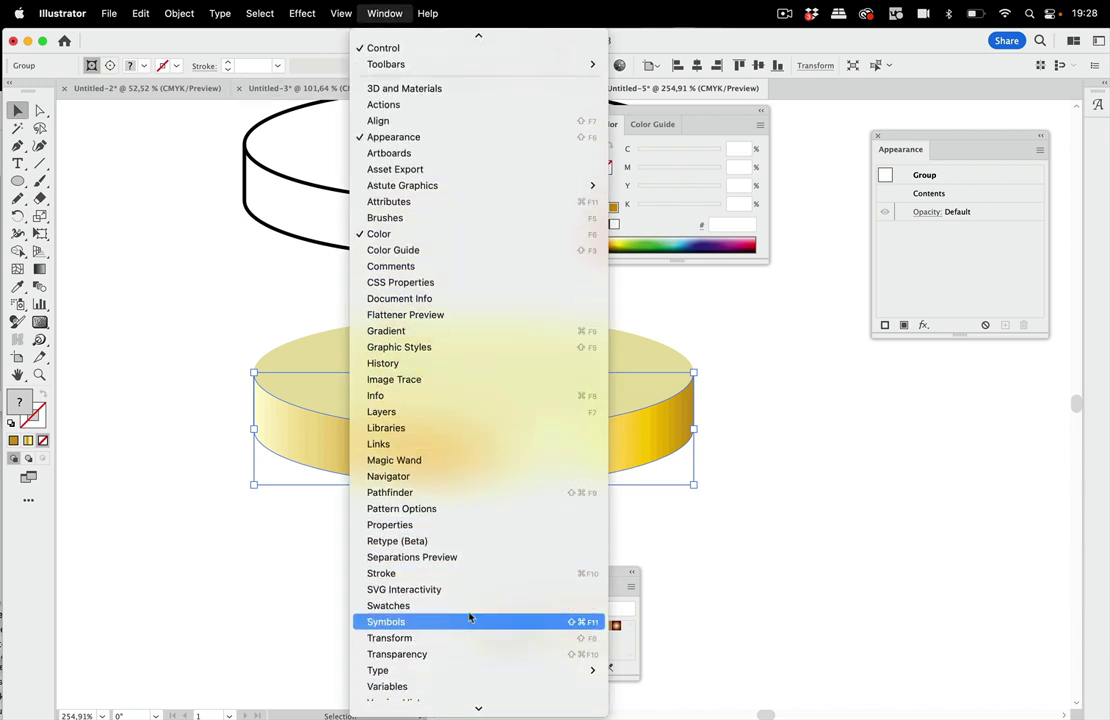
left_click(466, 492)
left_click(673, 349)
left_click_drag(597, 258, 890, 468)
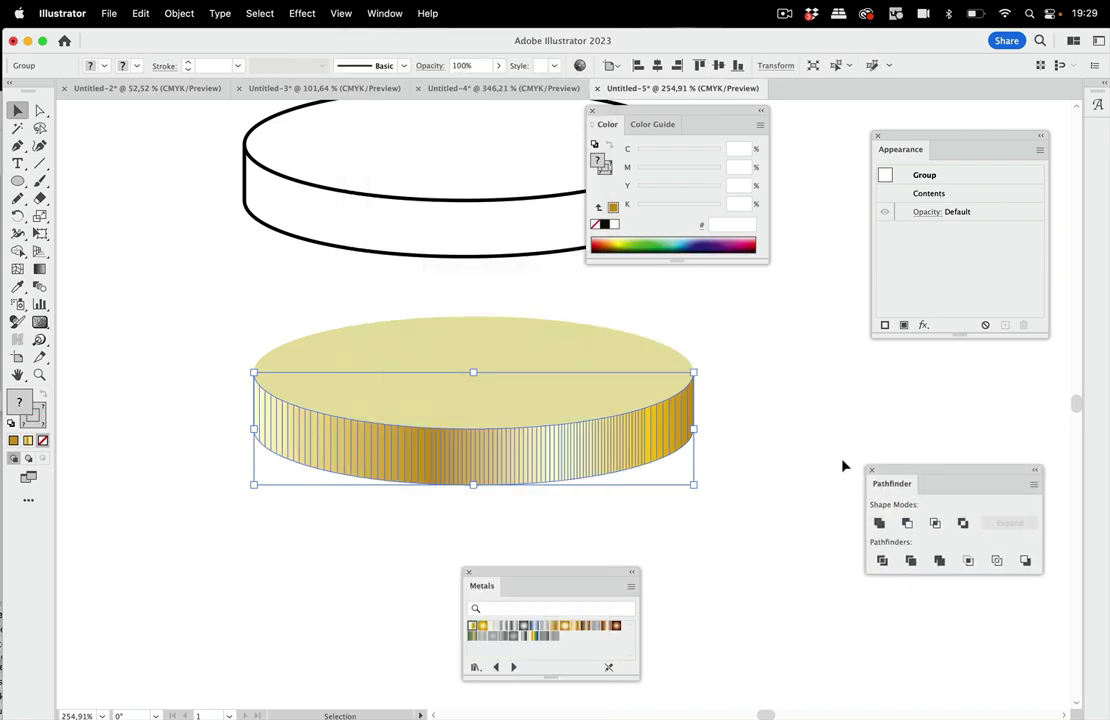
left_click(870, 470)
left_click(654, 567)
Select eight slices at the band's left end and eyedropper a darker gold onto them
left_click(41, 112)
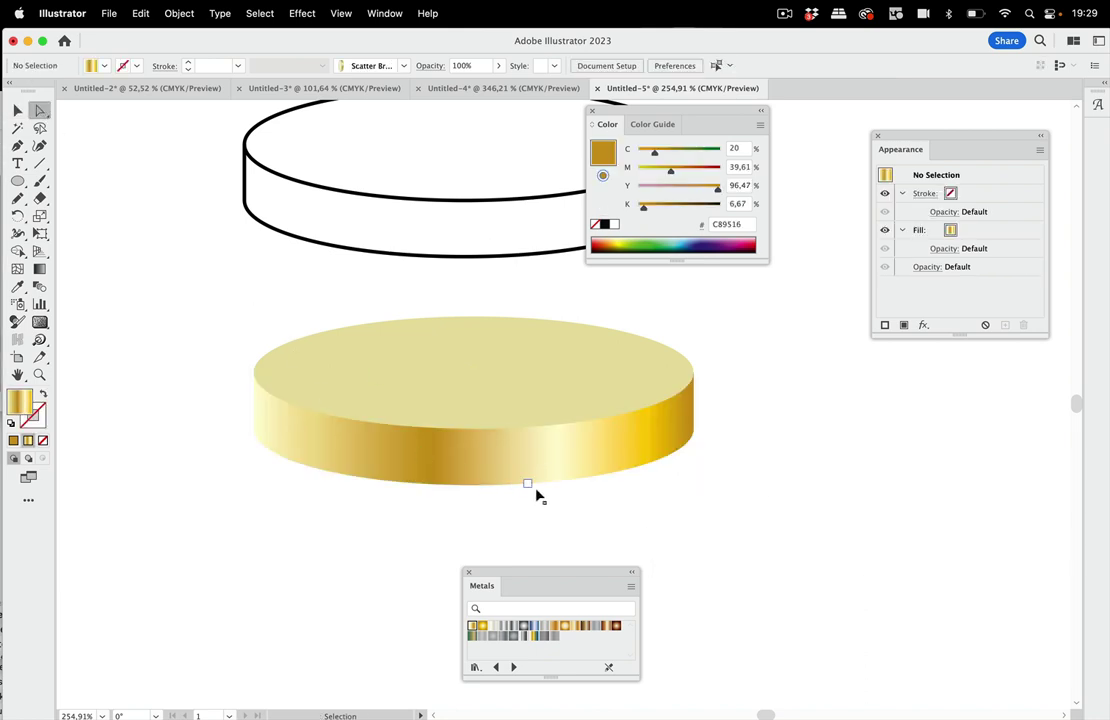
scroll(545, 480, "up", 2)
scroll(563, 471, "up", 1)
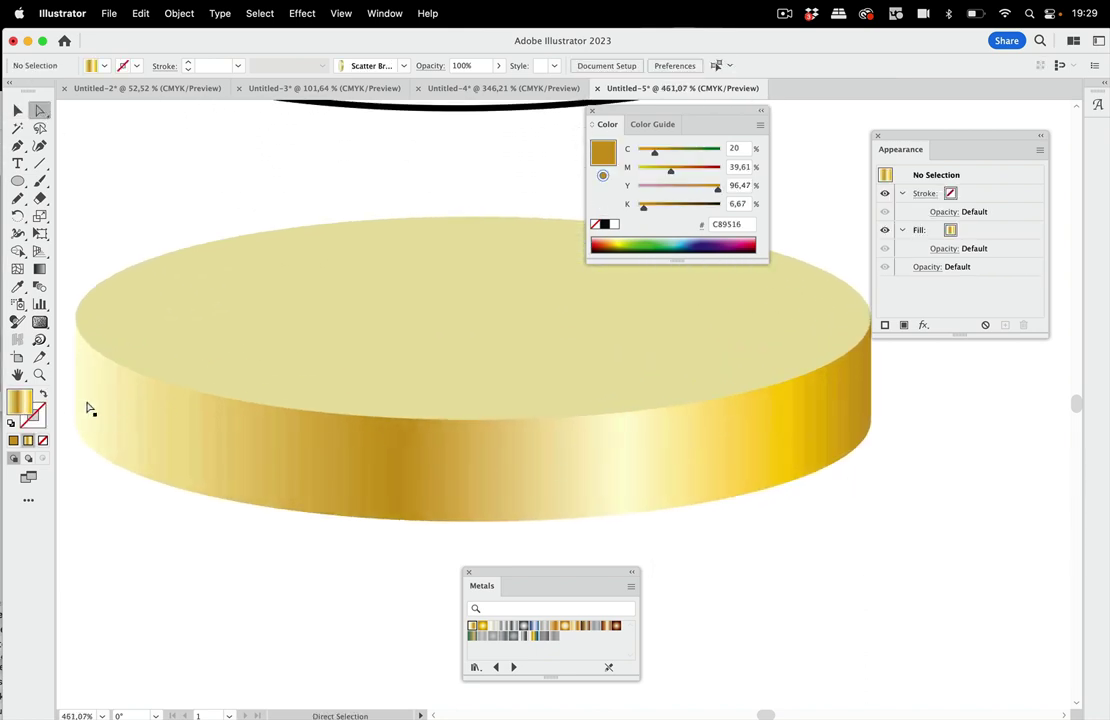
left_click(90, 406)
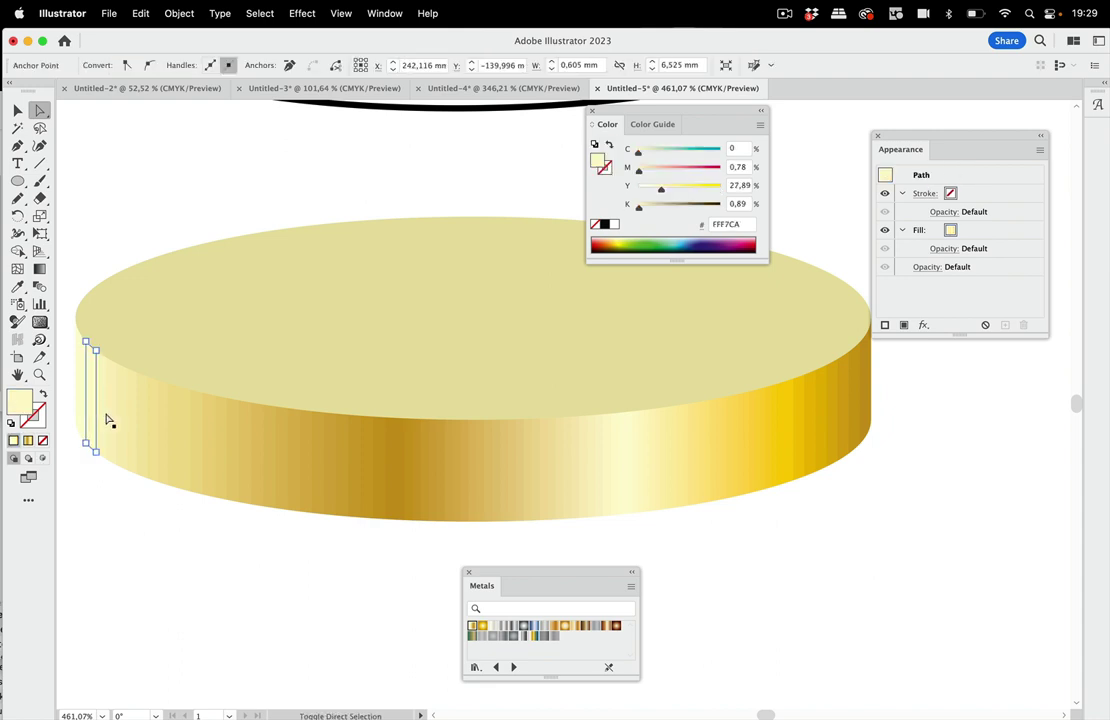
left_click(114, 421, "shift")
left_click(131, 430, "shift")
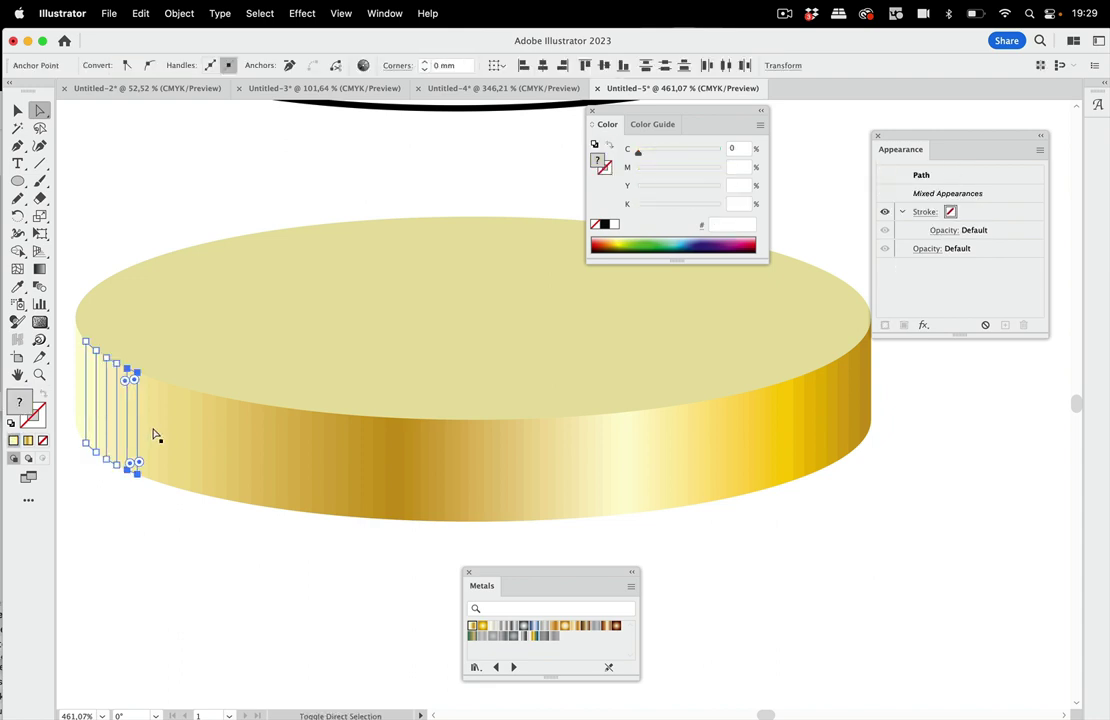
left_click(152, 432, "shift")
left_click(178, 436, "shift")
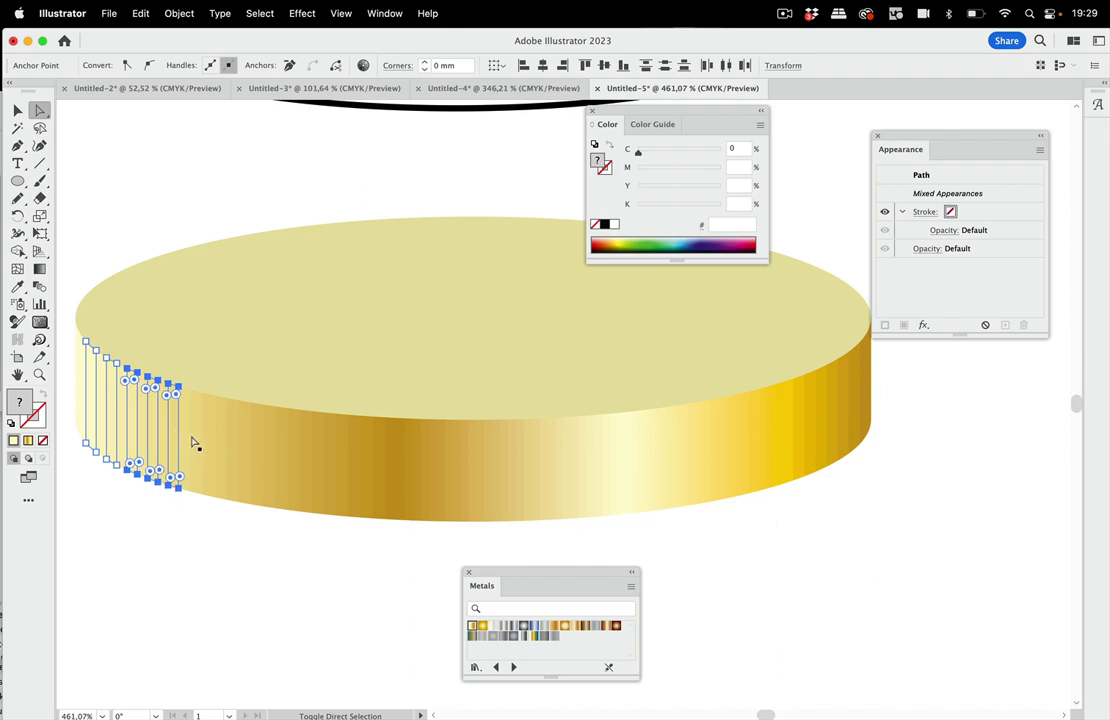
left_click(195, 442, "shift")
left_click(222, 454, "shift")
left_click(245, 462, "shift")
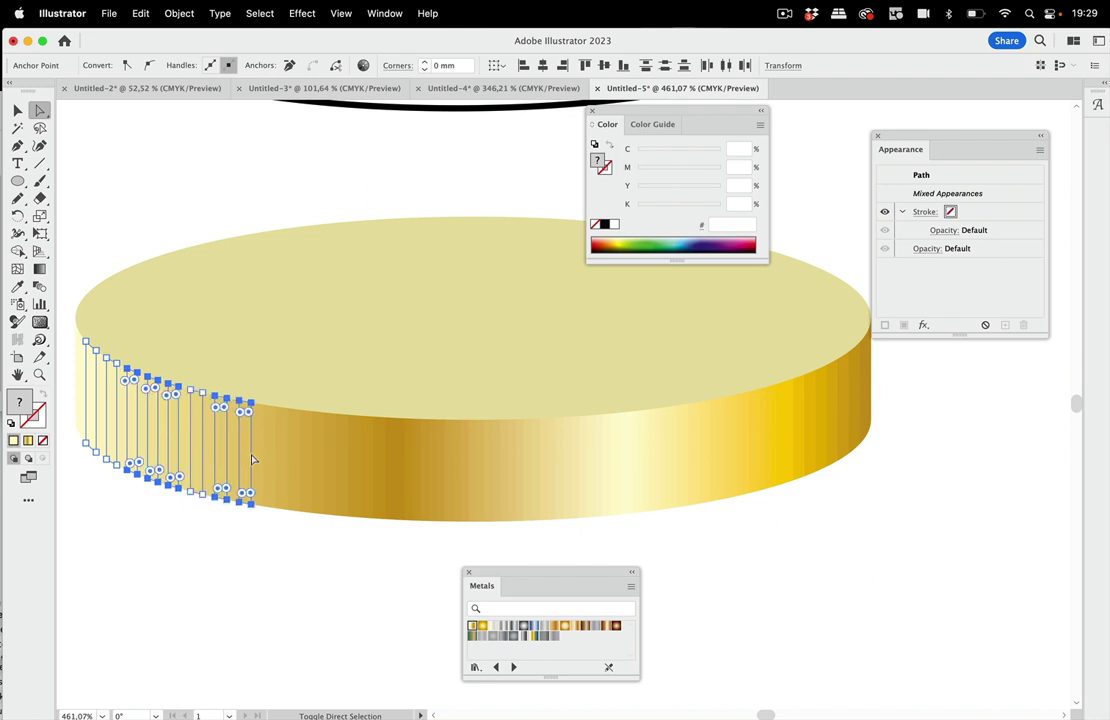
left_click(17, 286)
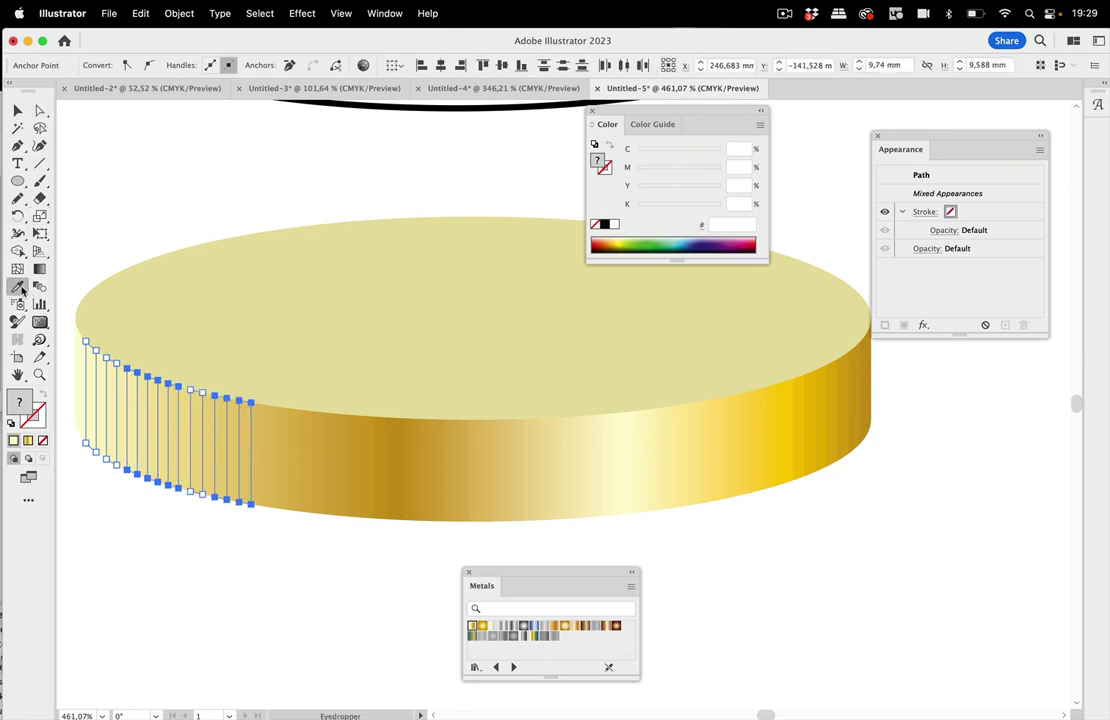
left_click(285, 453)
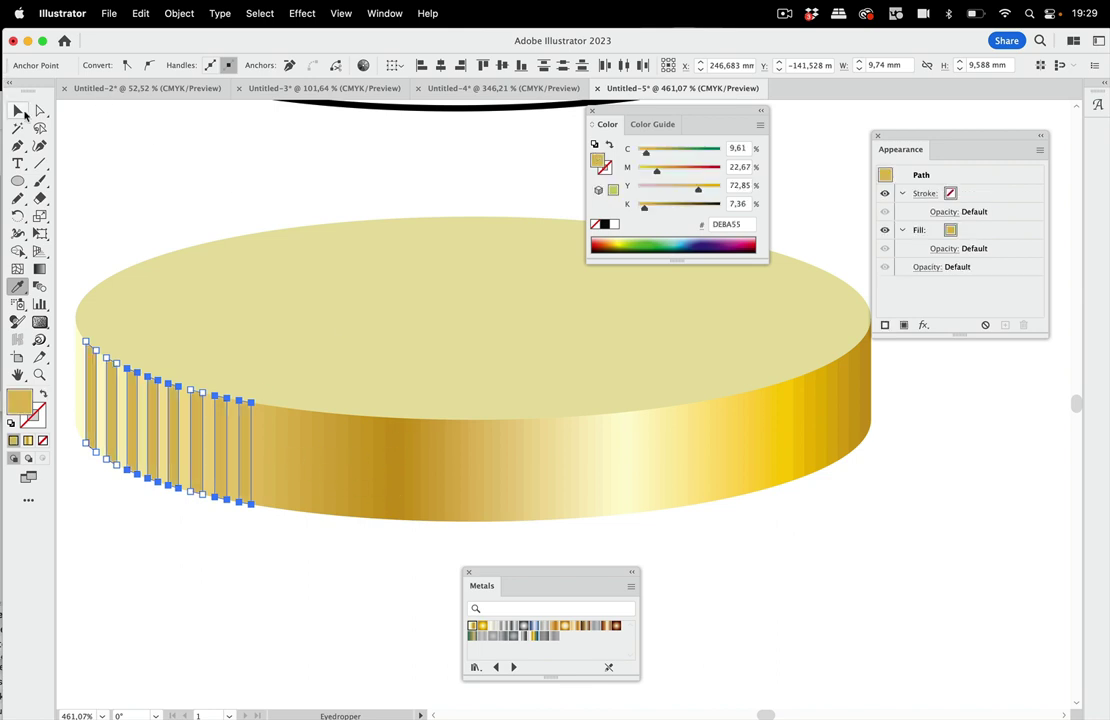
Select the right-end slices and copy the dark gold fill onto them with the Eyedropper
left_click(39, 111)
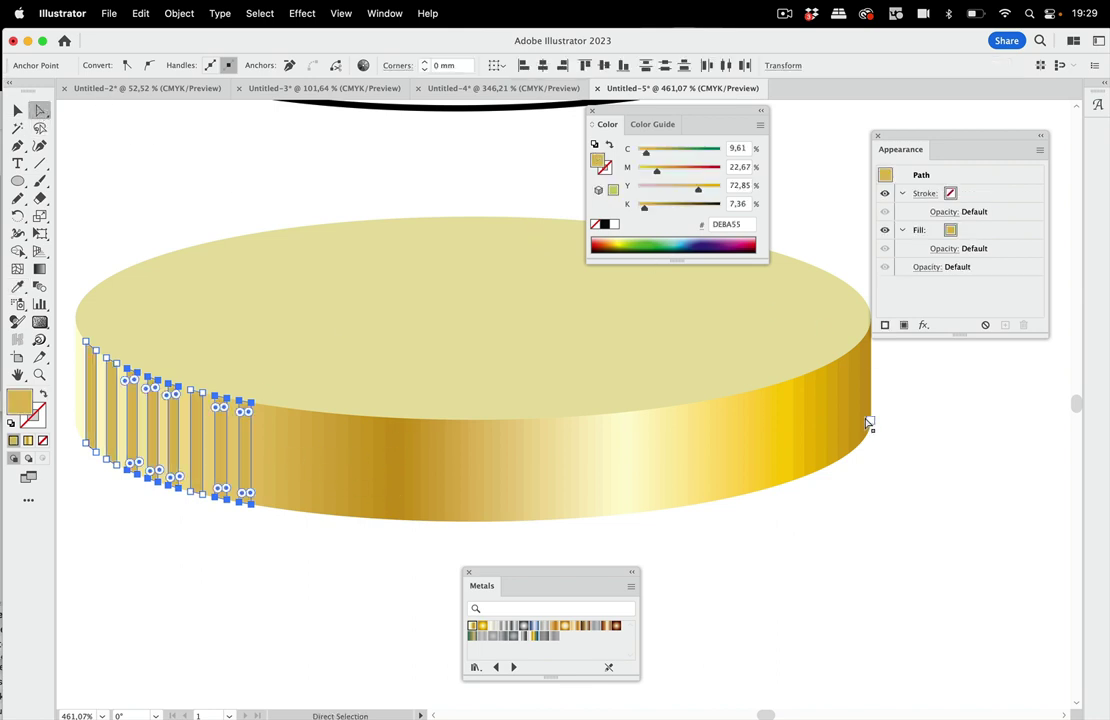
left_click(863, 423)
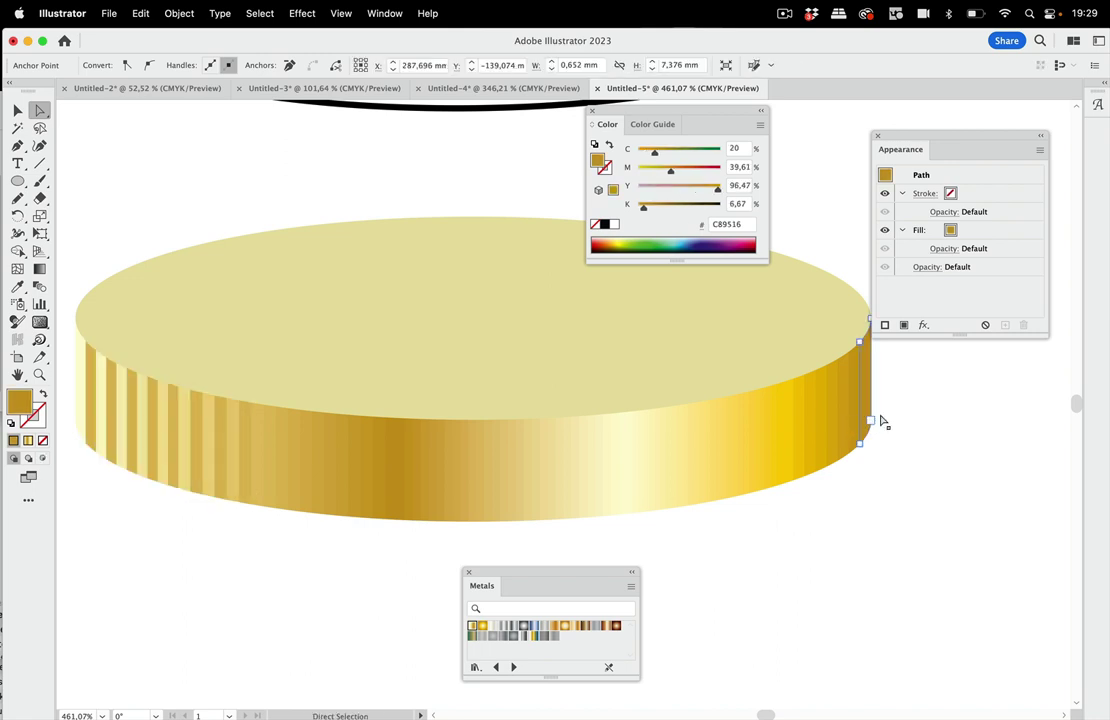
left_click(867, 421)
left_click(856, 423)
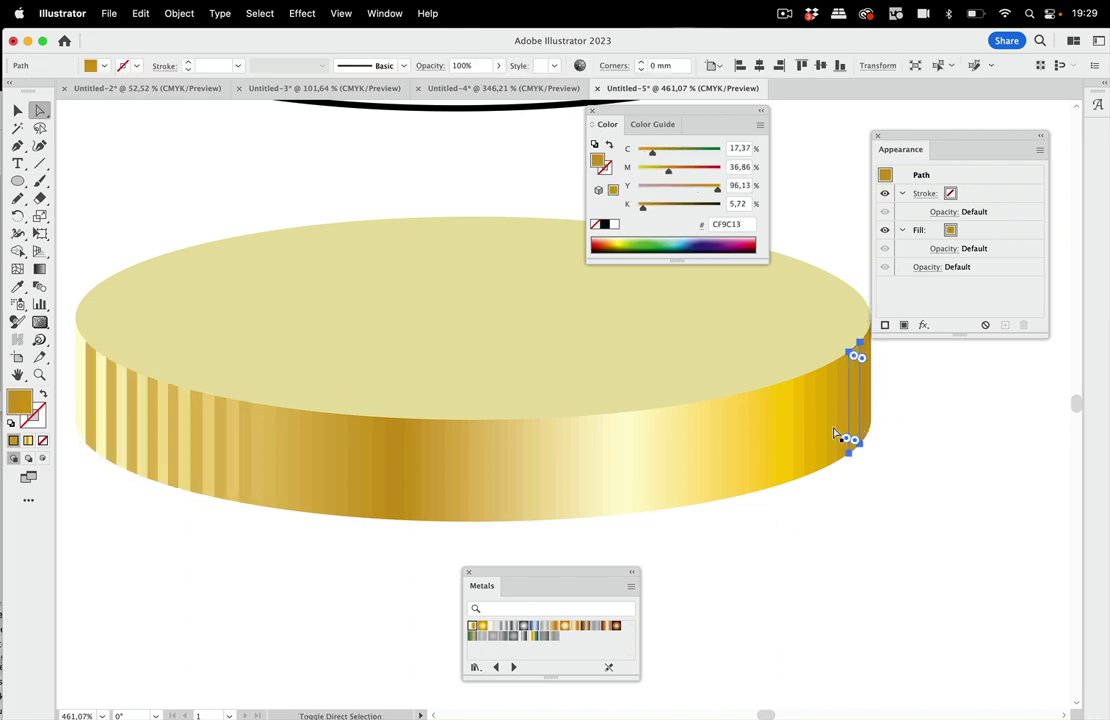
left_click(818, 448, "shift")
left_click_drag(818, 448, 727, 463)
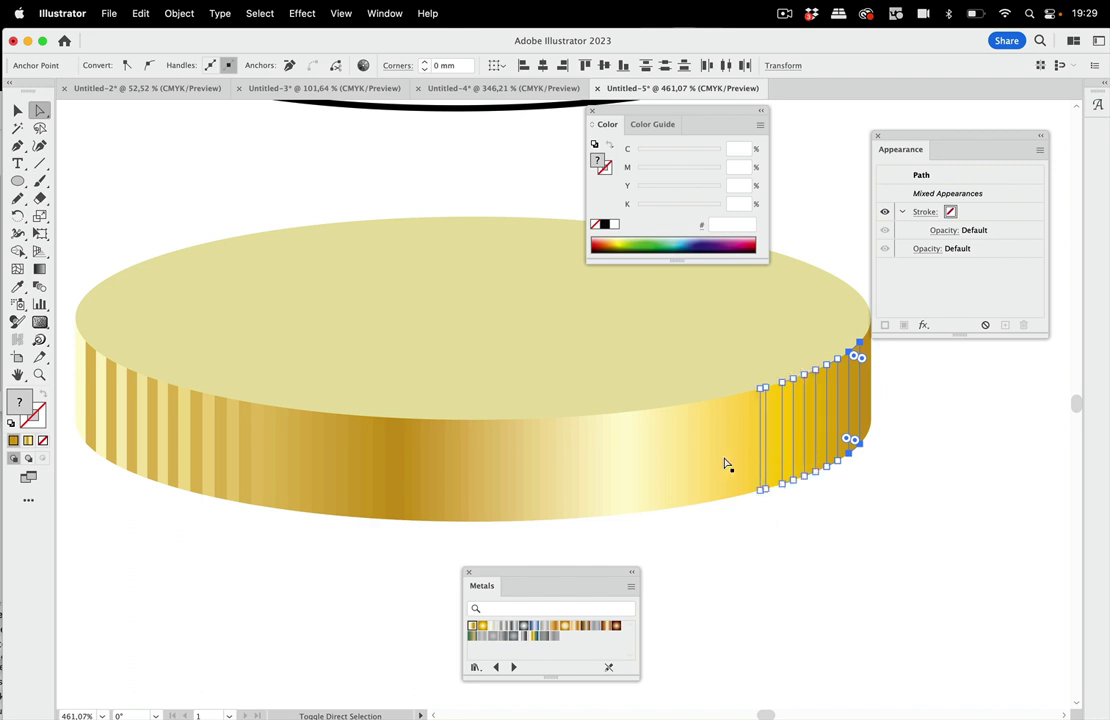
left_click(737, 460, "shift")
left_click(699, 460, "shift")
left_click(17, 287)
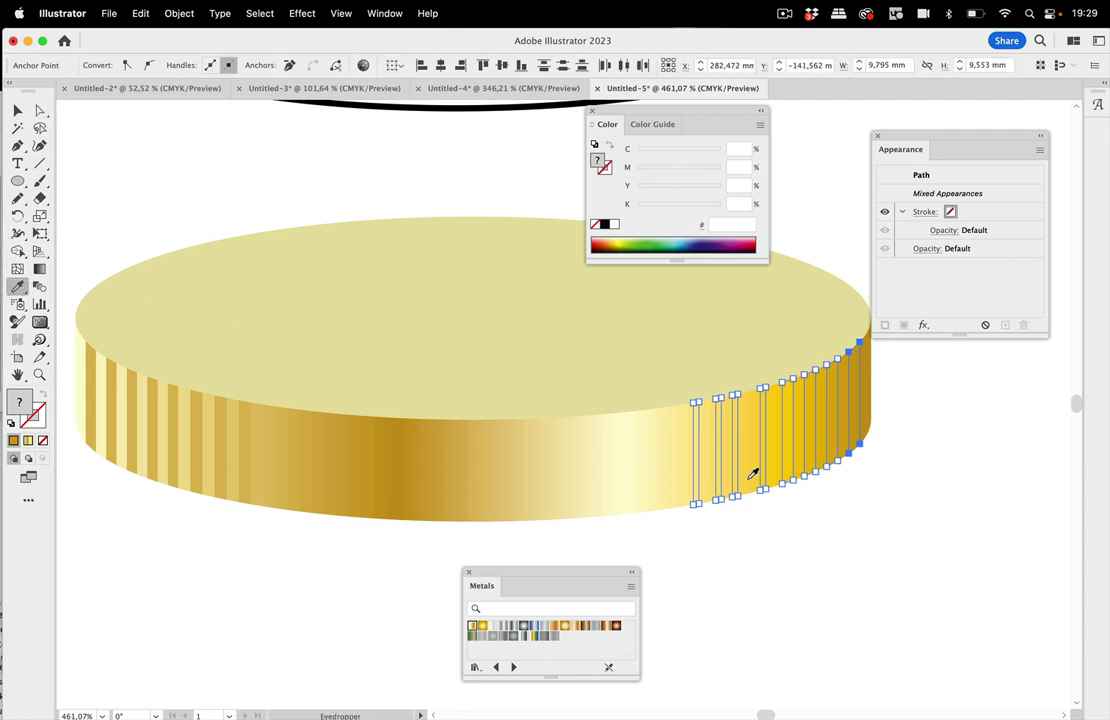
left_click(405, 472)
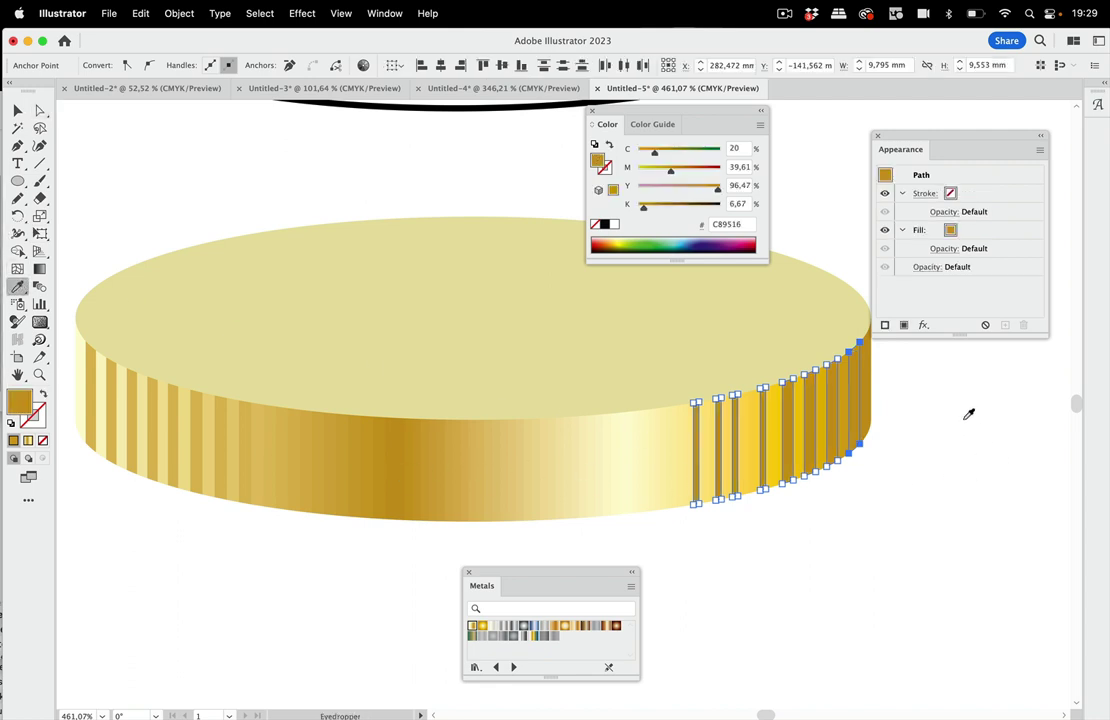
key("super+shift+a")
left_click(17, 110)
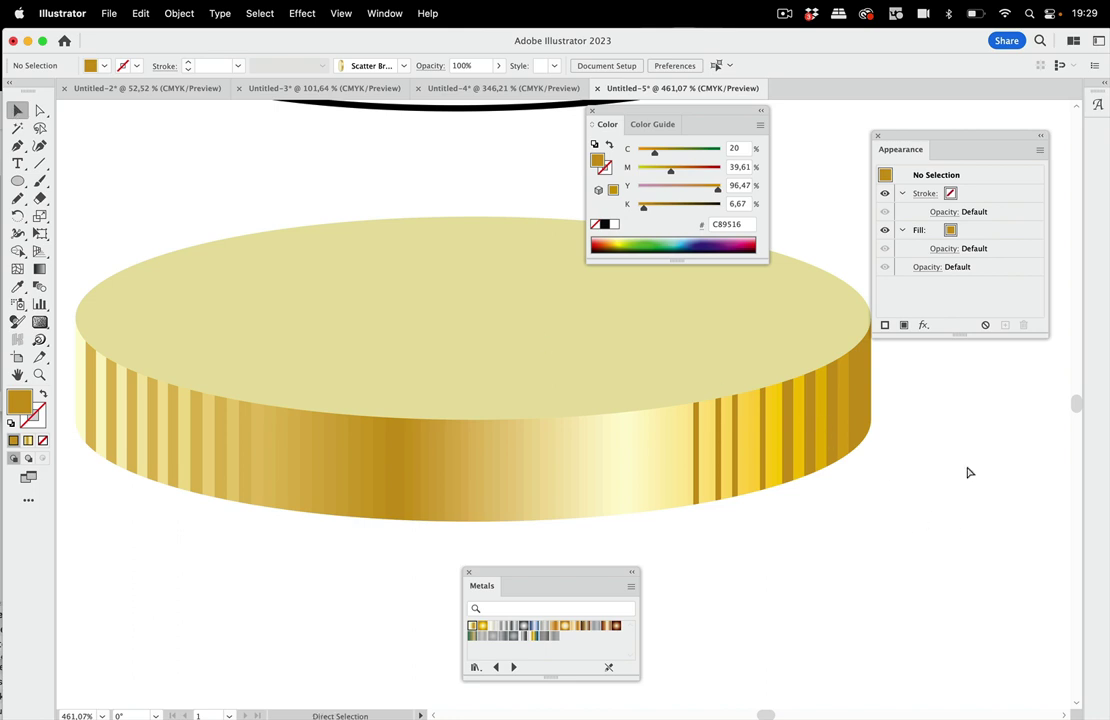
Move the gold top face and striped side band onto the outlined cylinder and select both
mouse_move(966, 470)
left_mouse_down()
mouse_move(874, 498)
mouse_move(937, 424)
mouse_move(533, 367)
left_mouse_up()
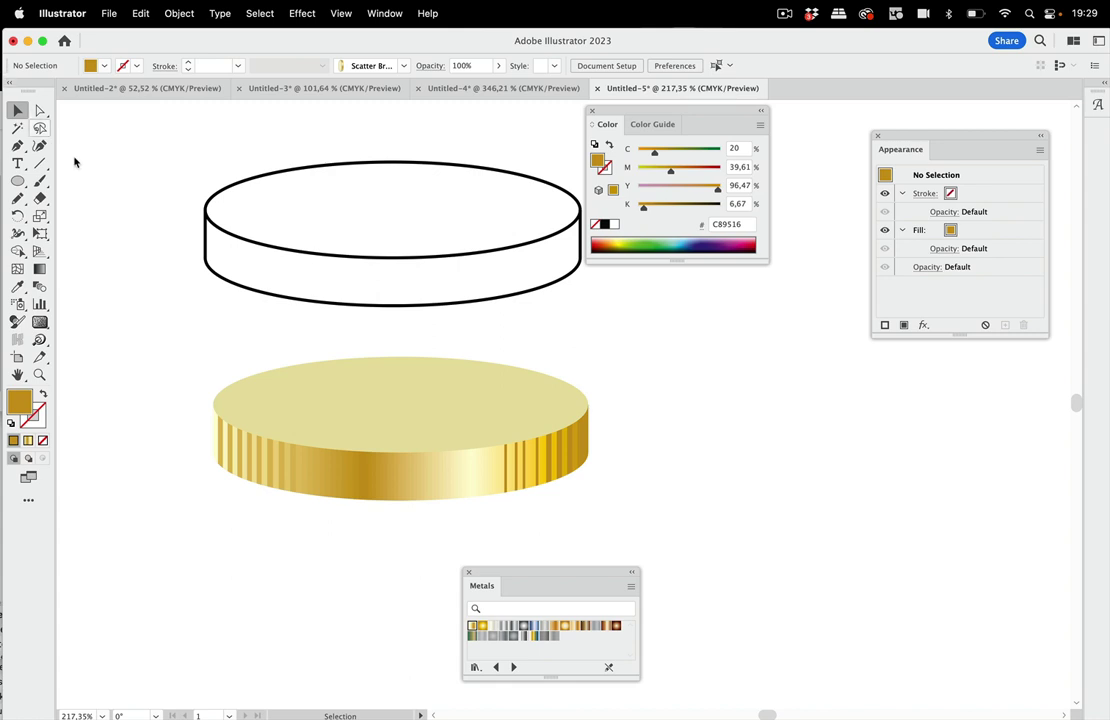
left_click(446, 414)
mouse_move(470, 412)
left_mouse_down()
mouse_move(450, 216)
mouse_move(464, 215)
left_mouse_up()
left_click_drag(154, 388, 686, 521)
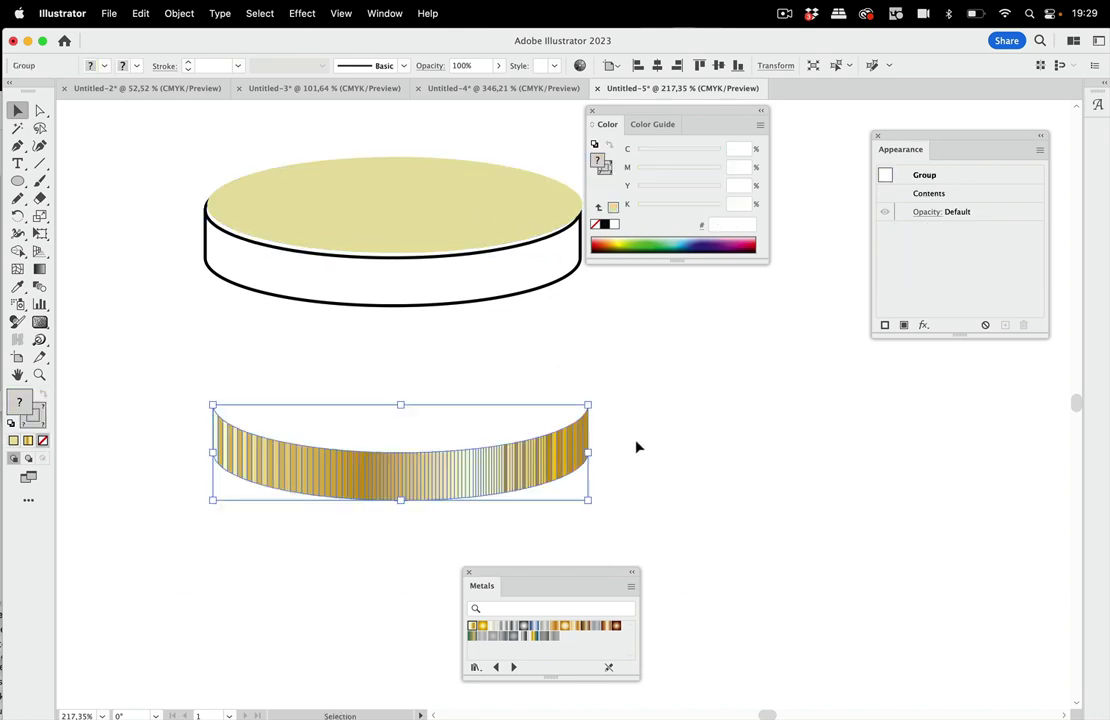
left_click_drag(456, 487, 449, 304)
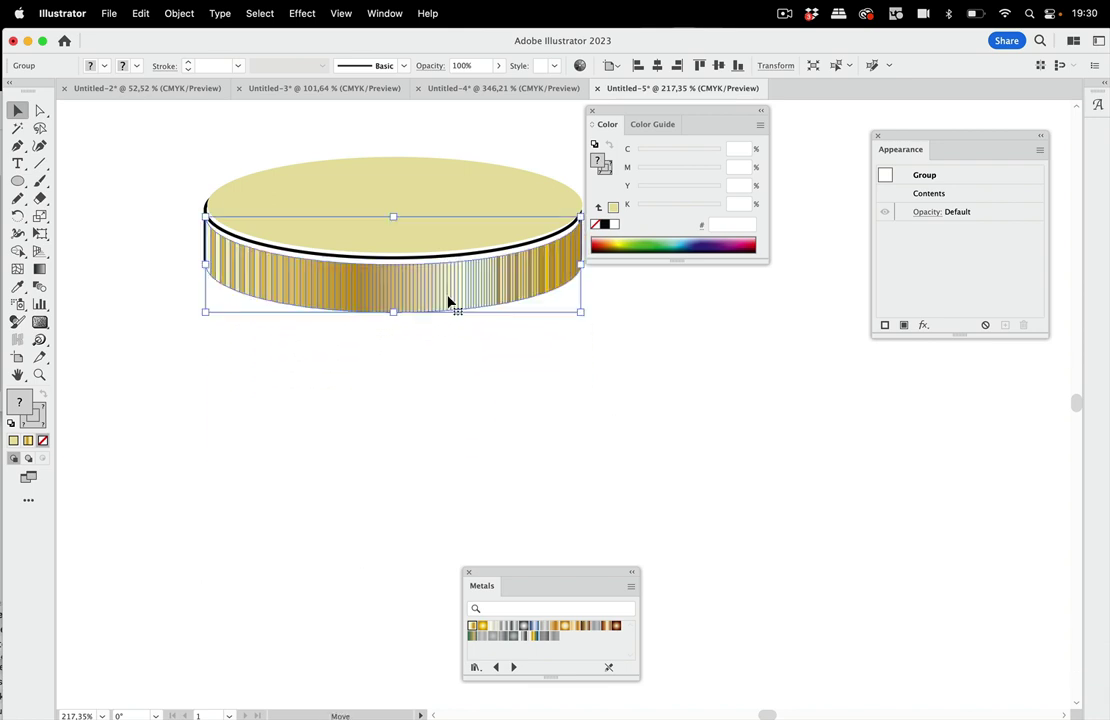
left_click(455, 185, "shift")
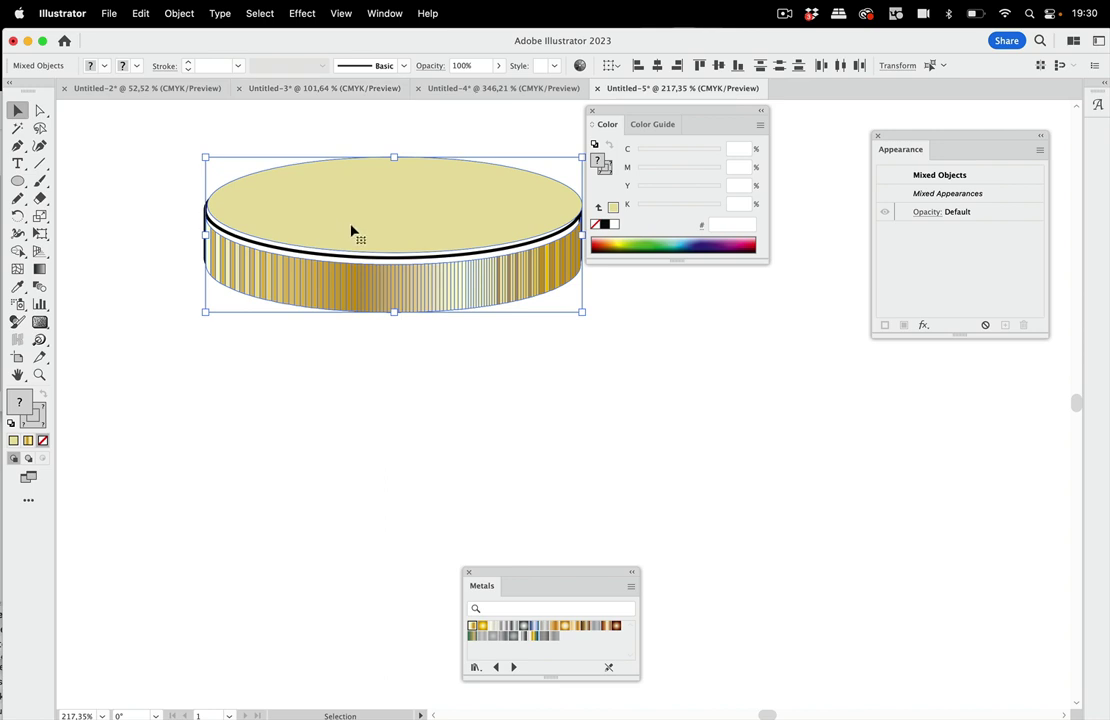
Paste the gold pieces behind the black outline and nudge them into alignment
key("super+x")
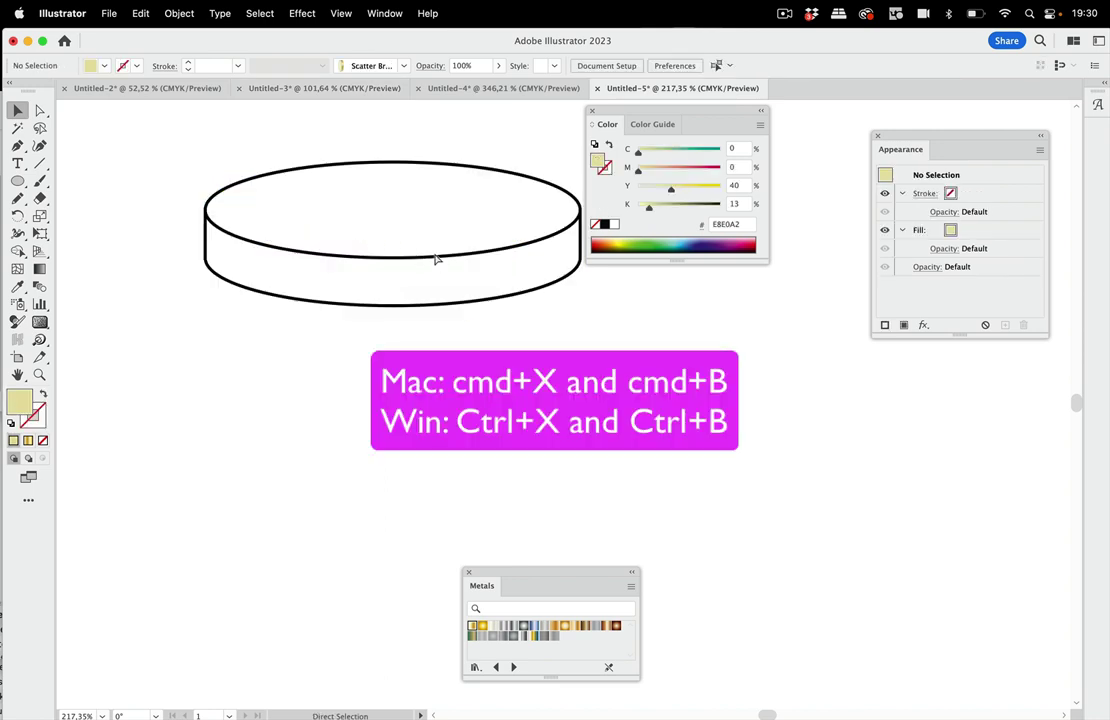
key("super+b")
left_click(522, 342)
left_click(418, 287)
key("Up")
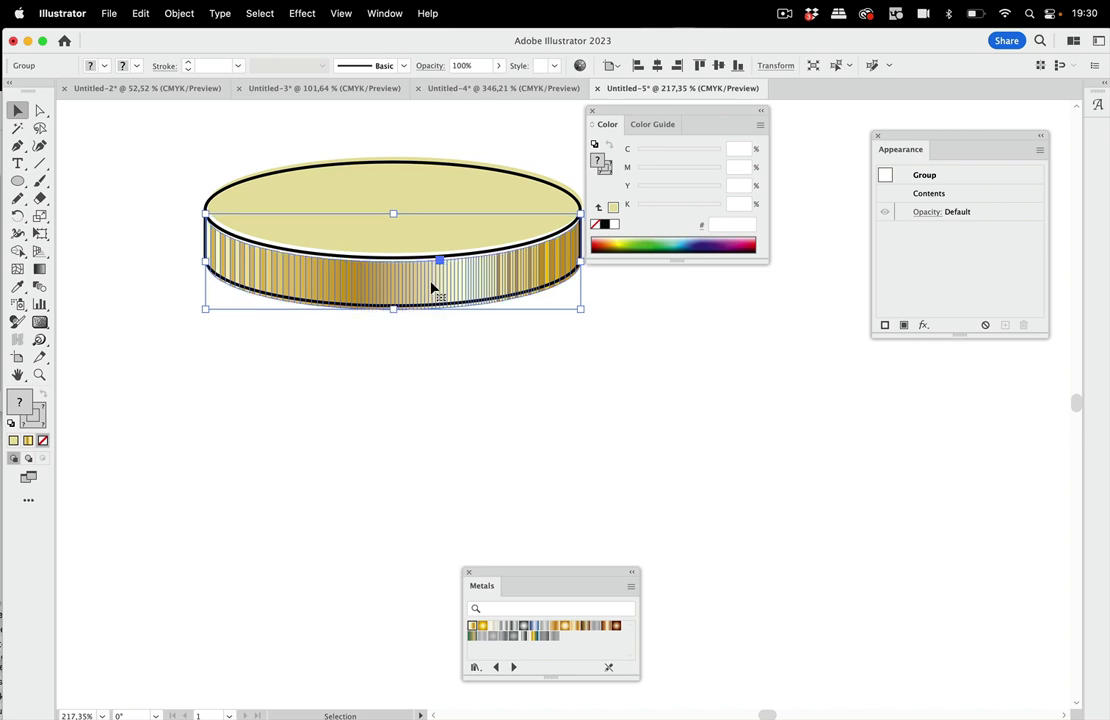
left_click(418, 232)
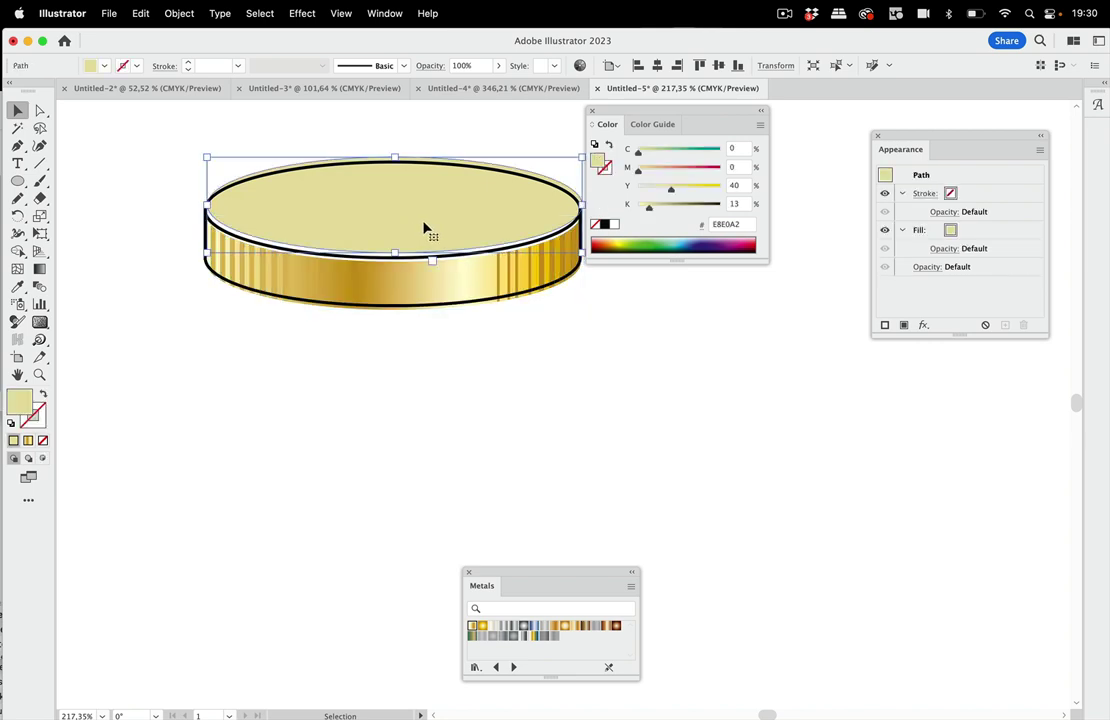
key("Left")
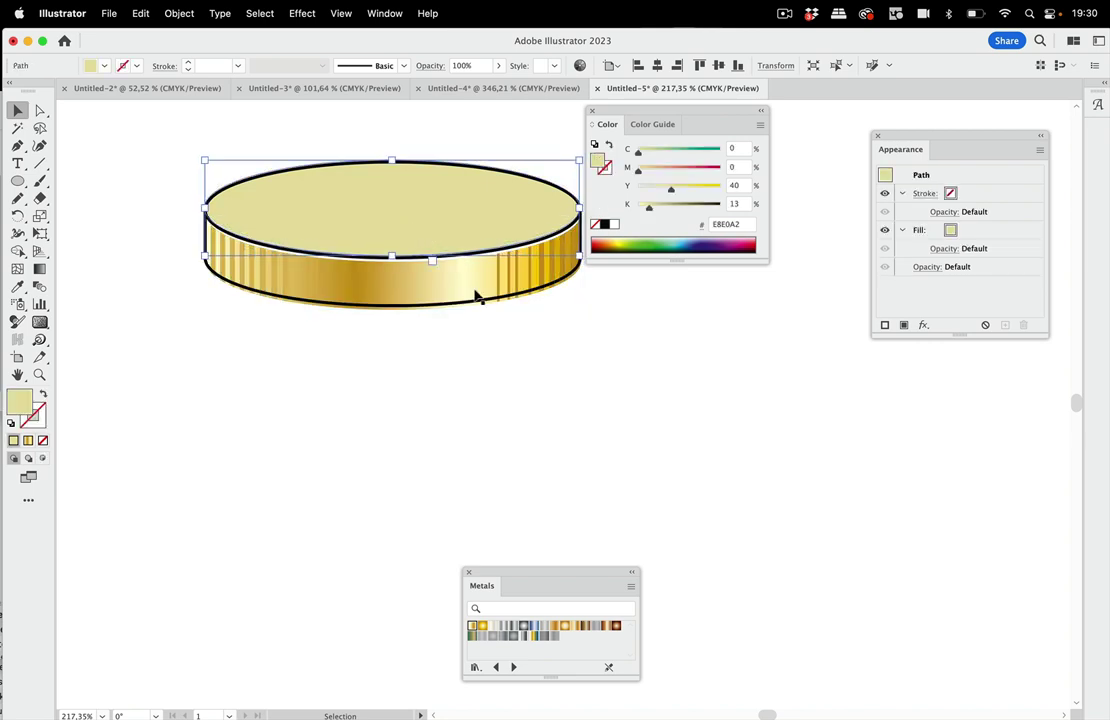
left_click(587, 411)
scroll(575, 317, "up", 3)
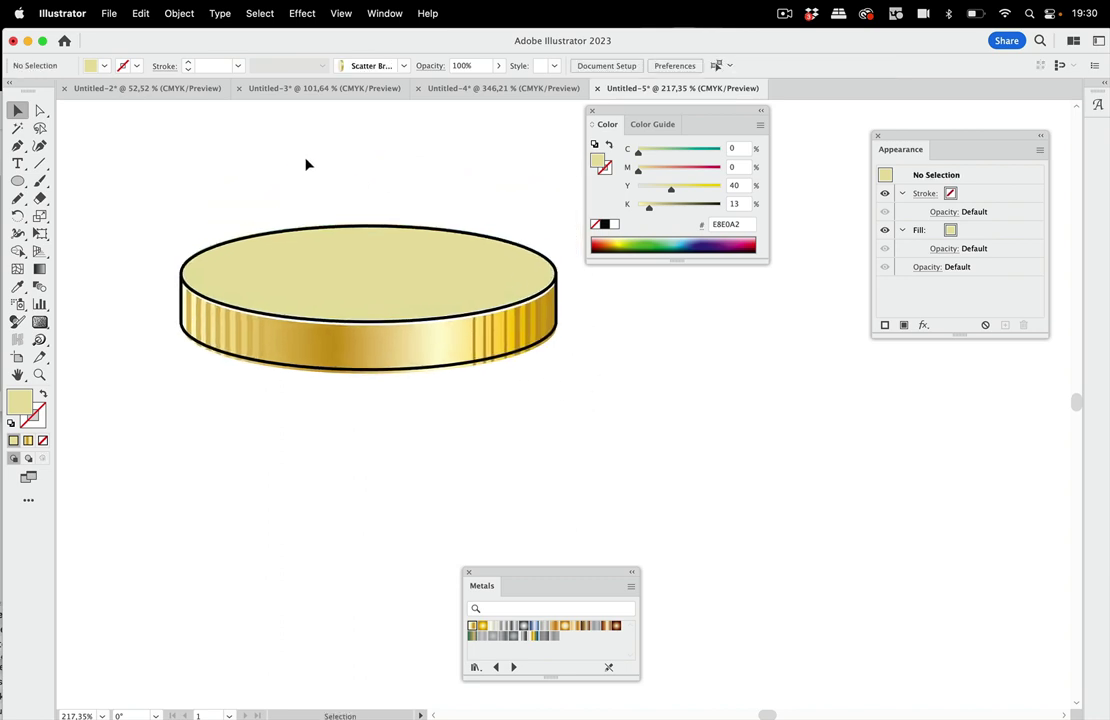
Rotate the whole outlined coin 90° so it stands upright on its edge
mouse_move(614, 357)
left_mouse_down()
mouse_move(587, 369)
mouse_move(585, 396)
mouse_move(557, 409)
left_mouse_up()
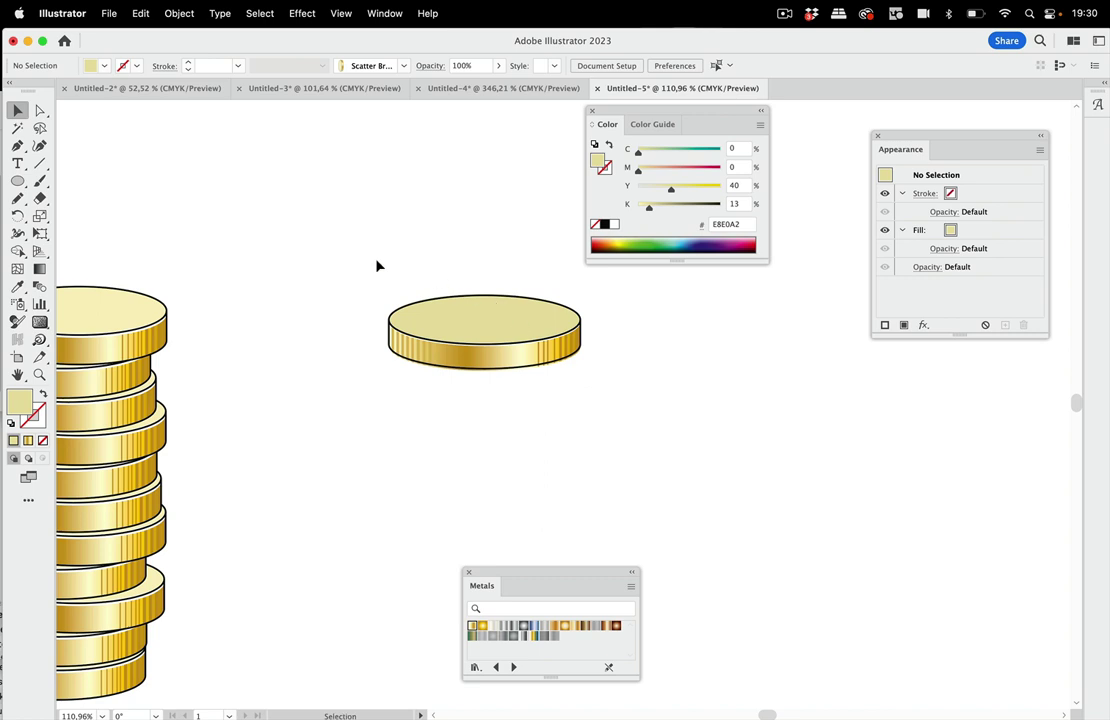
left_click_drag(374, 263, 633, 450)
left_click_drag(590, 331, 476, 203)
left_click(650, 434)
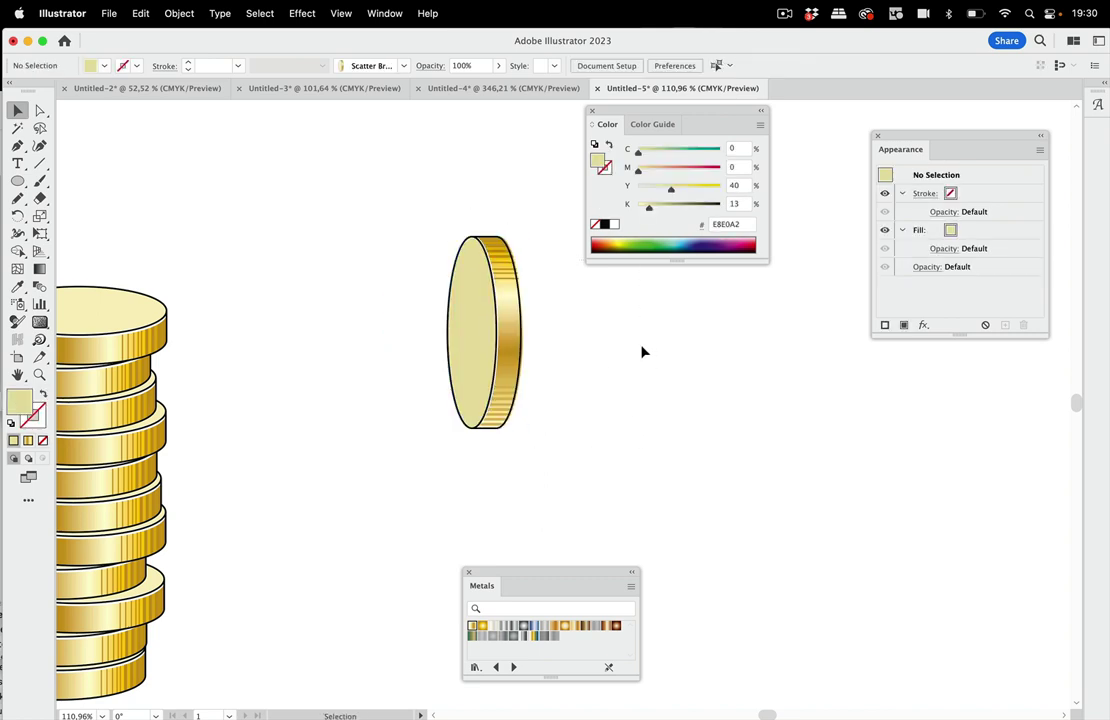
Close the Metals swatch library and the Color panel
left_click(468, 573)
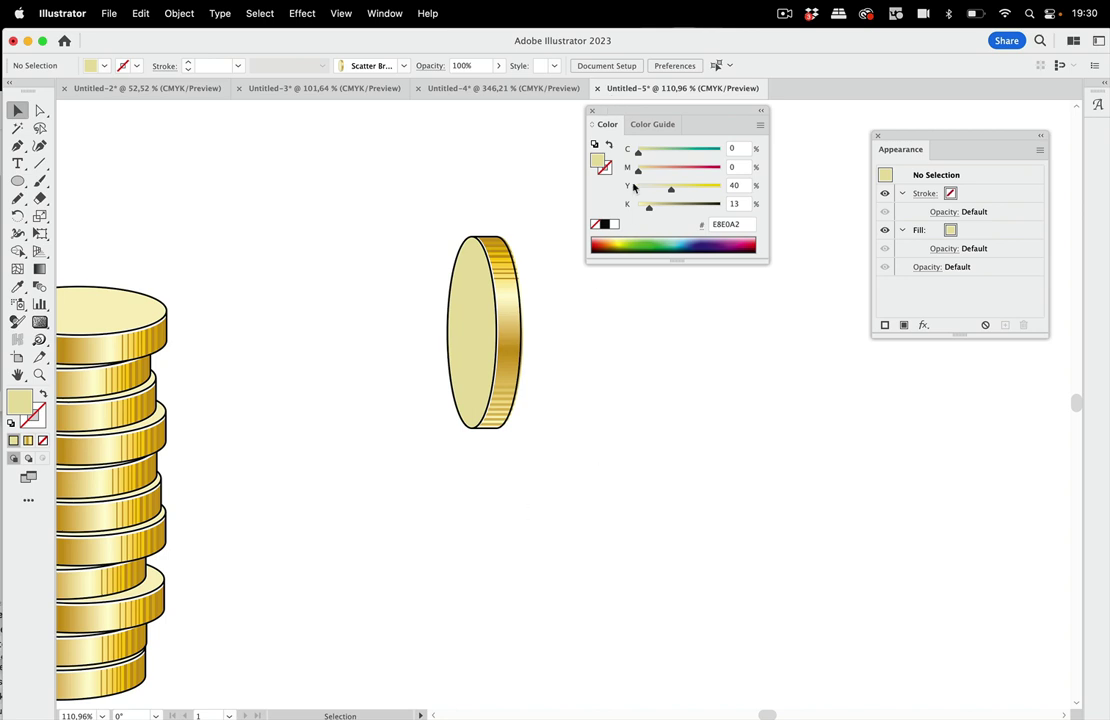
left_click(591, 111)
scroll(639, 268, "right", 5)
scroll(639, 270, "up", 3)
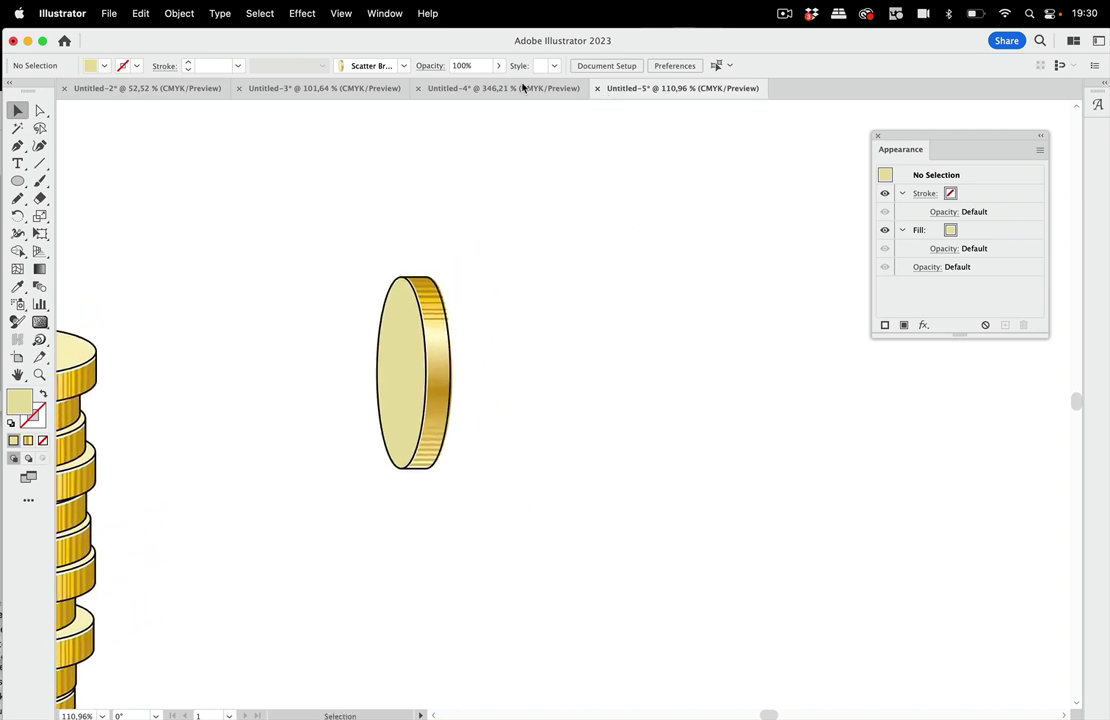
Show the Brushes panel and drag the upright coin in as a scatter brush named Money
left_click(384, 13)
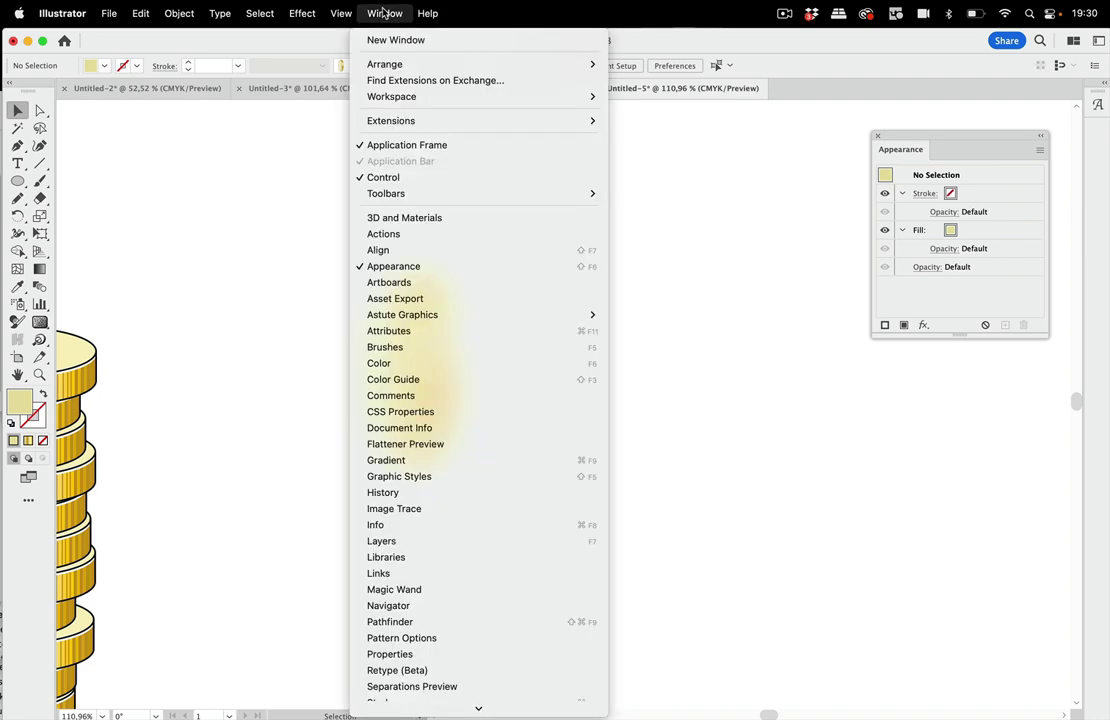
left_click(441, 347)
left_click_drag(306, 232, 510, 512)
mouse_move(410, 422)
left_mouse_down()
mouse_move(805, 478)
mouse_move(823, 468)
left_mouse_up()
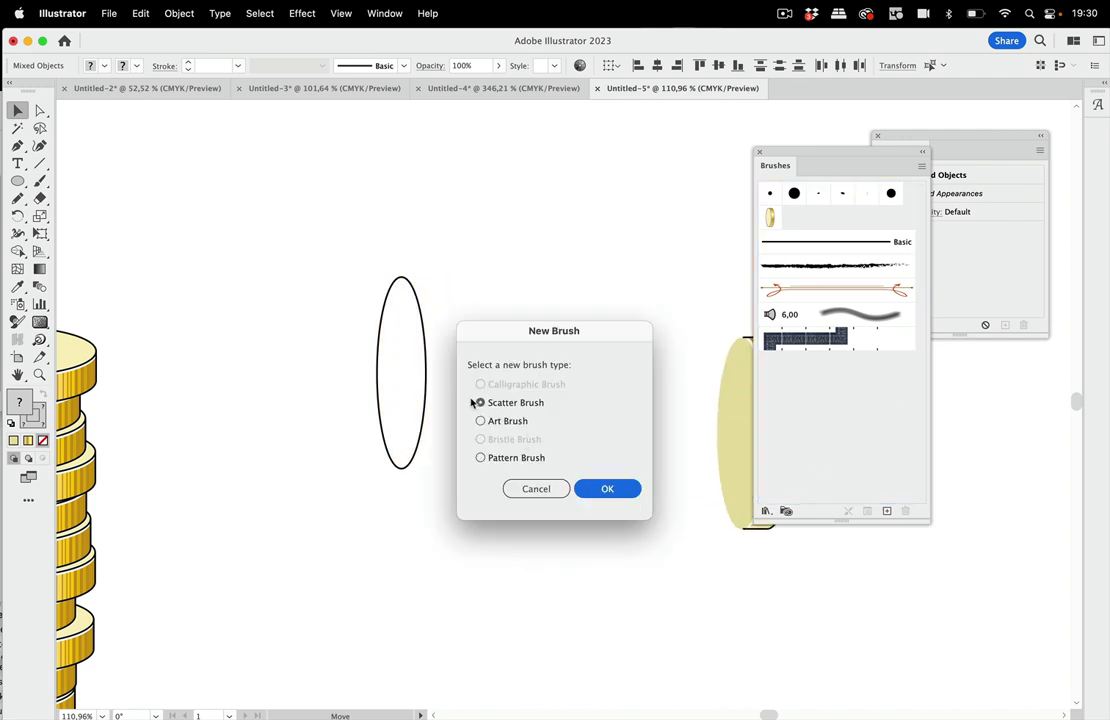
left_click(620, 488)
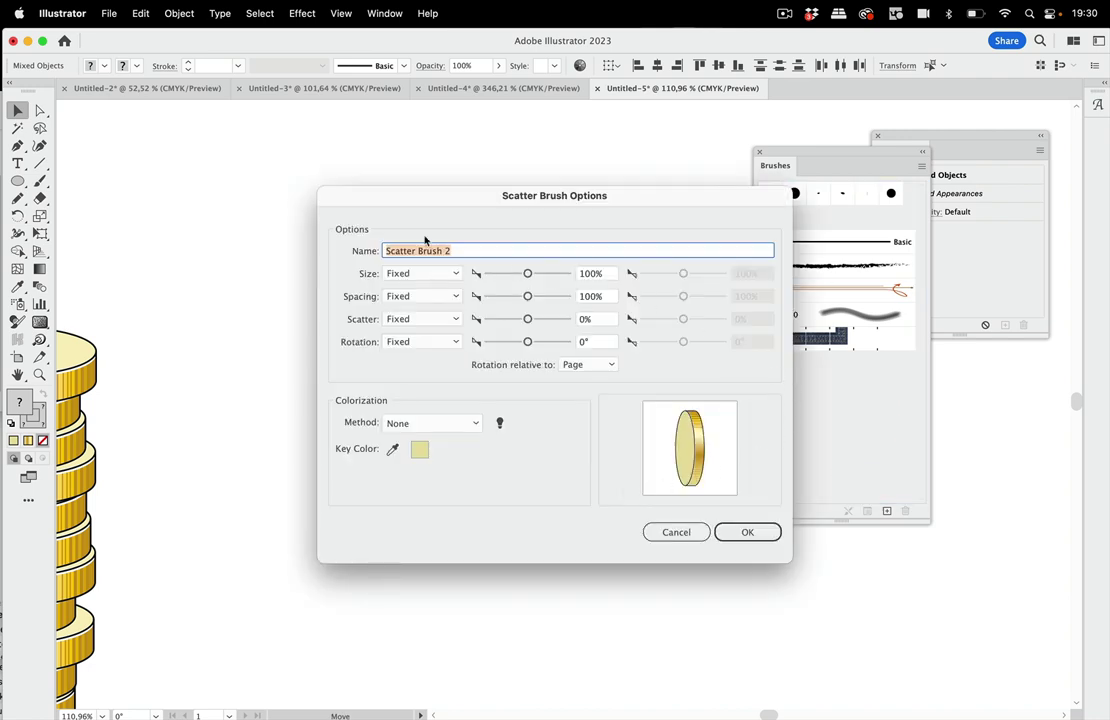
type("Money")
Save the Money brush, then draw a horizontal line and apply the Money brush to it
left_click(745, 533)
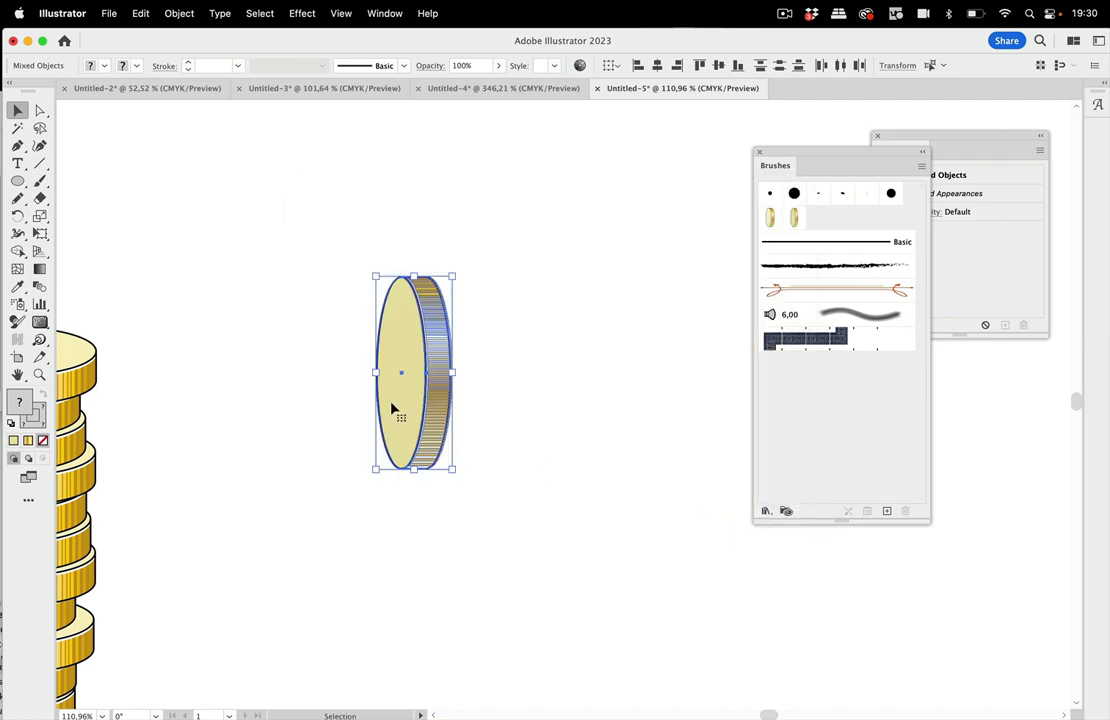
left_click(40, 163)
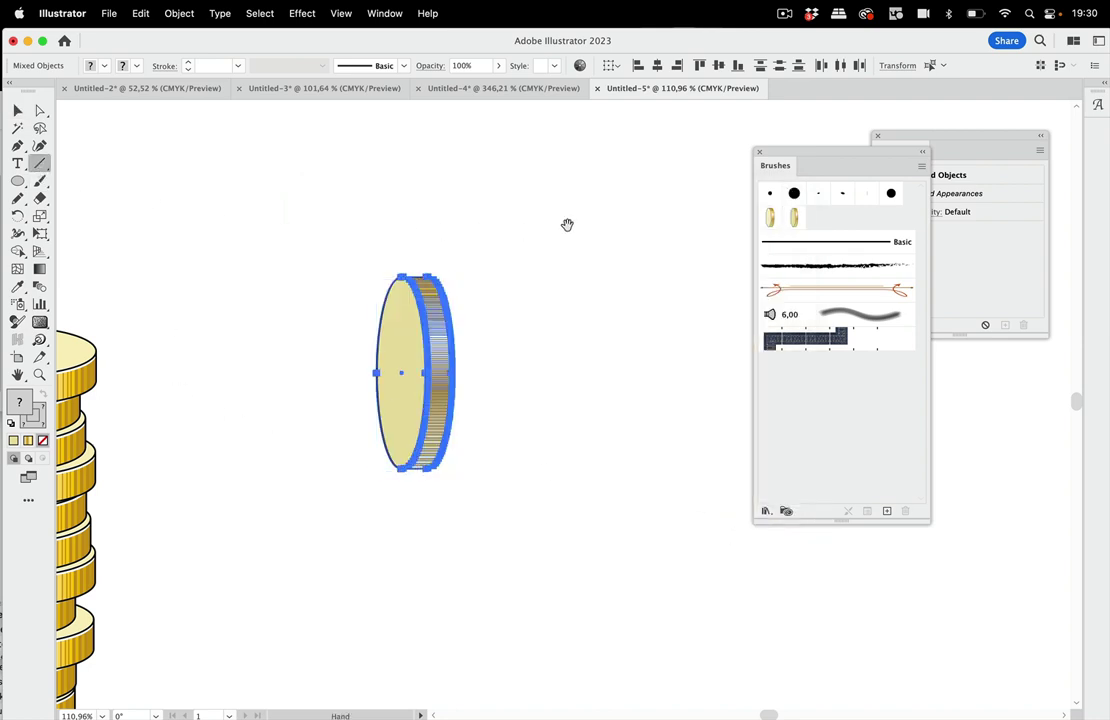
left_click_drag(567, 225, 528, 495)
left_click_drag(155, 321, 664, 320)
left_click(793, 217)
left_click(19, 111)
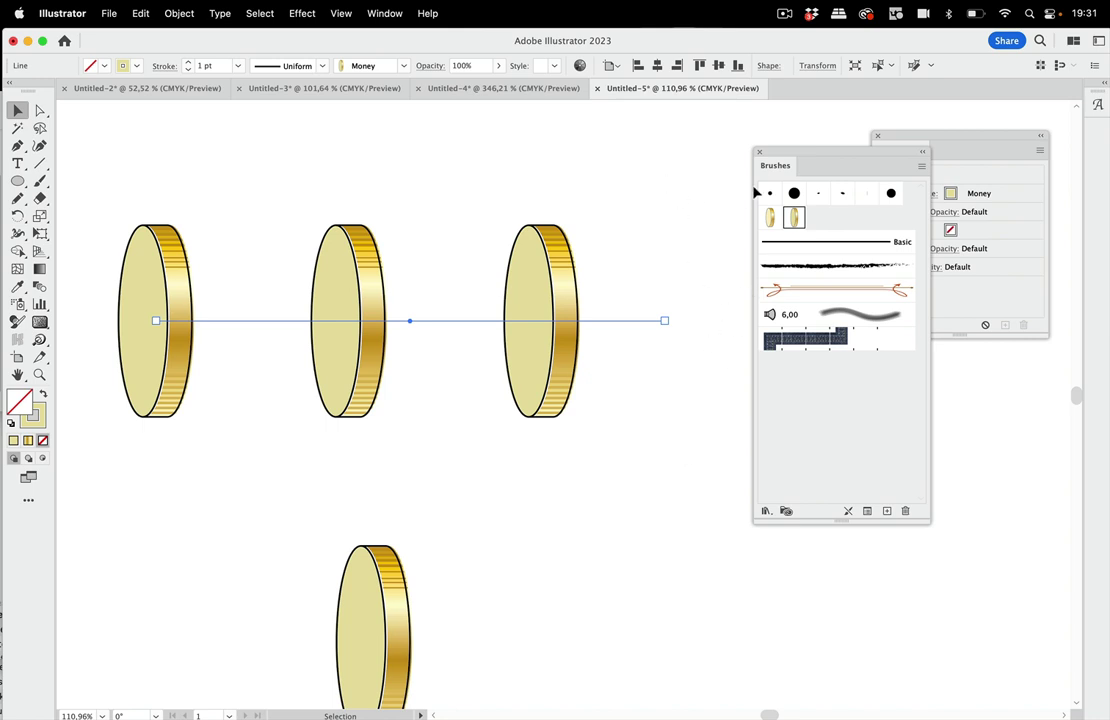
In the Money brush options, rotate coins relative to the path and tighten their spacing
double_click(793, 217)
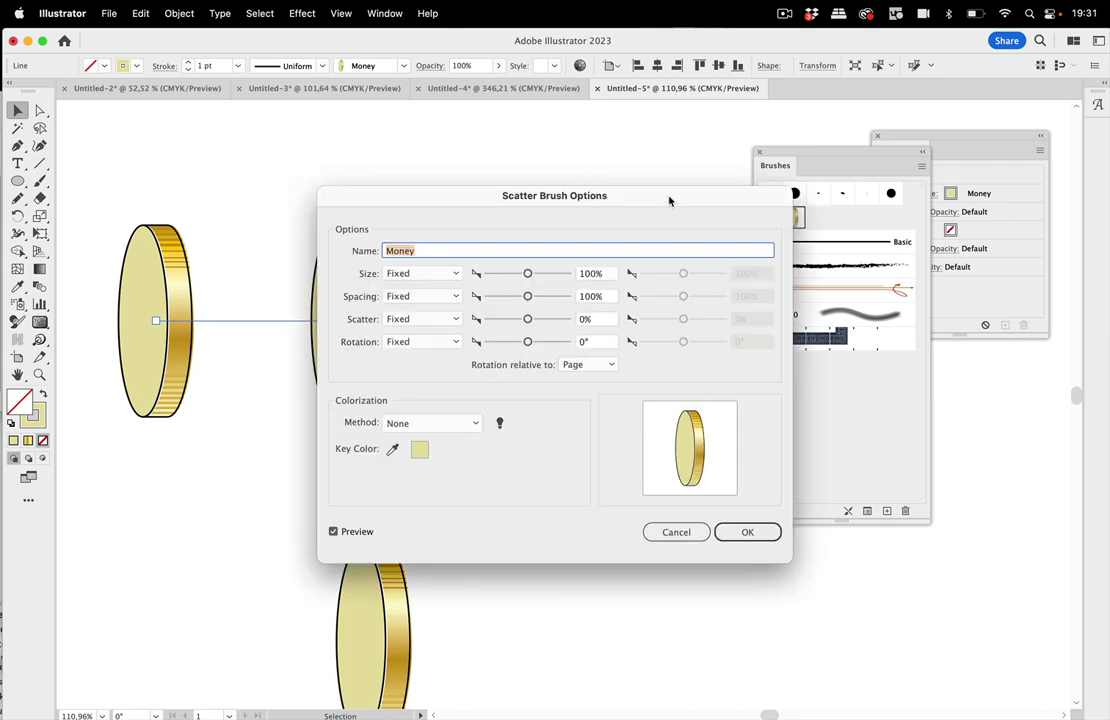
left_click_drag(669, 201, 915, 333)
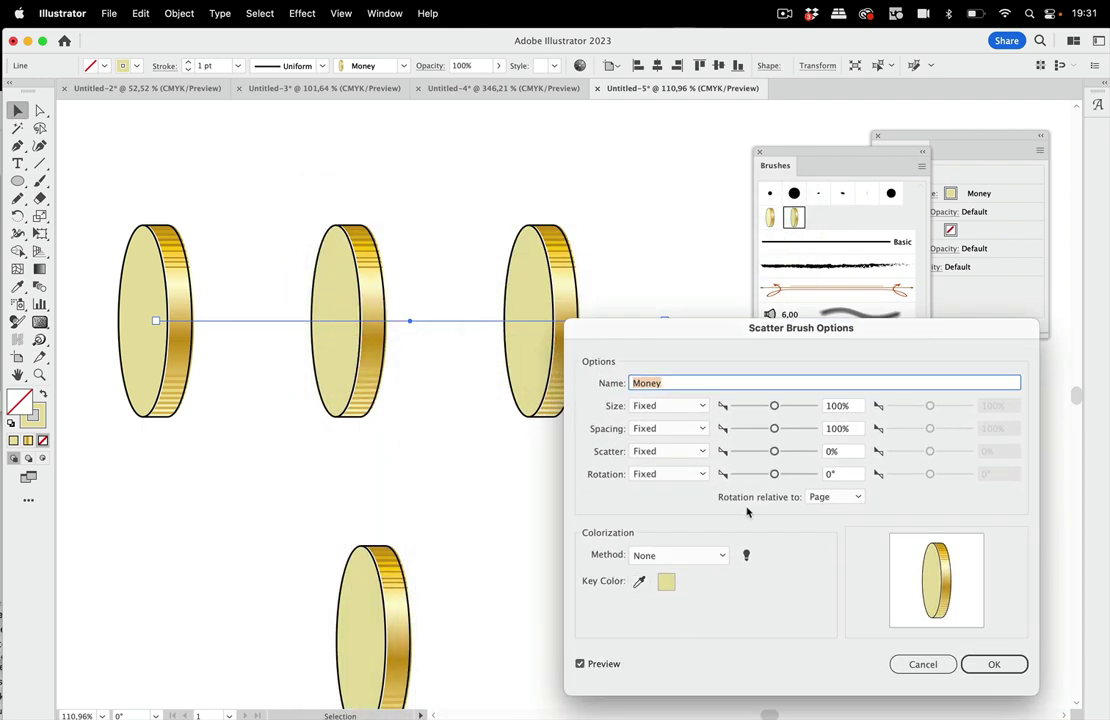
left_click(848, 497)
left_click(843, 530)
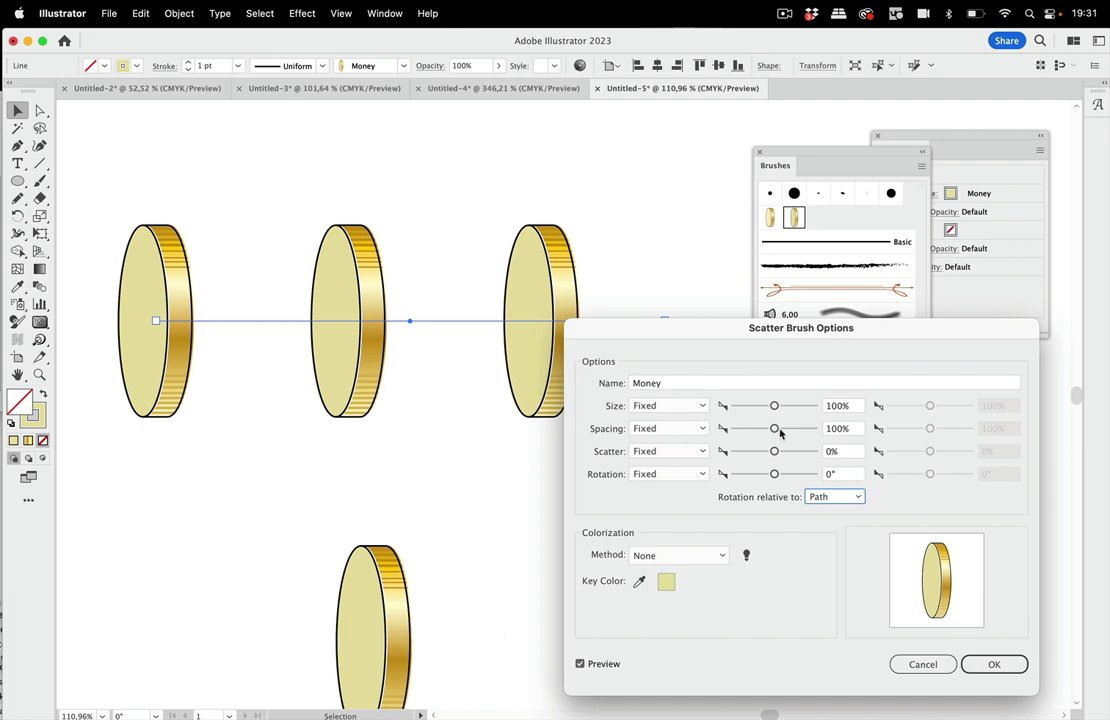
left_click_drag(774, 431, 737, 432)
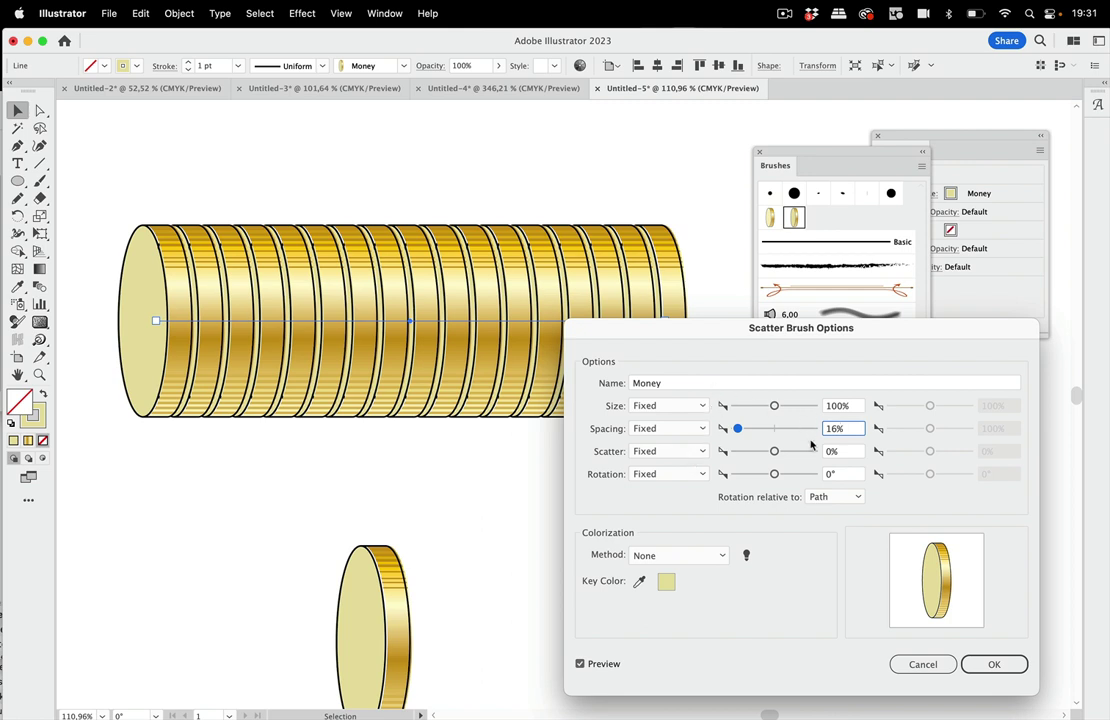
Set the brush scatter to Random from -6% to 5% and apply it to existing strokes
left_click(666, 453)
left_click(664, 483)
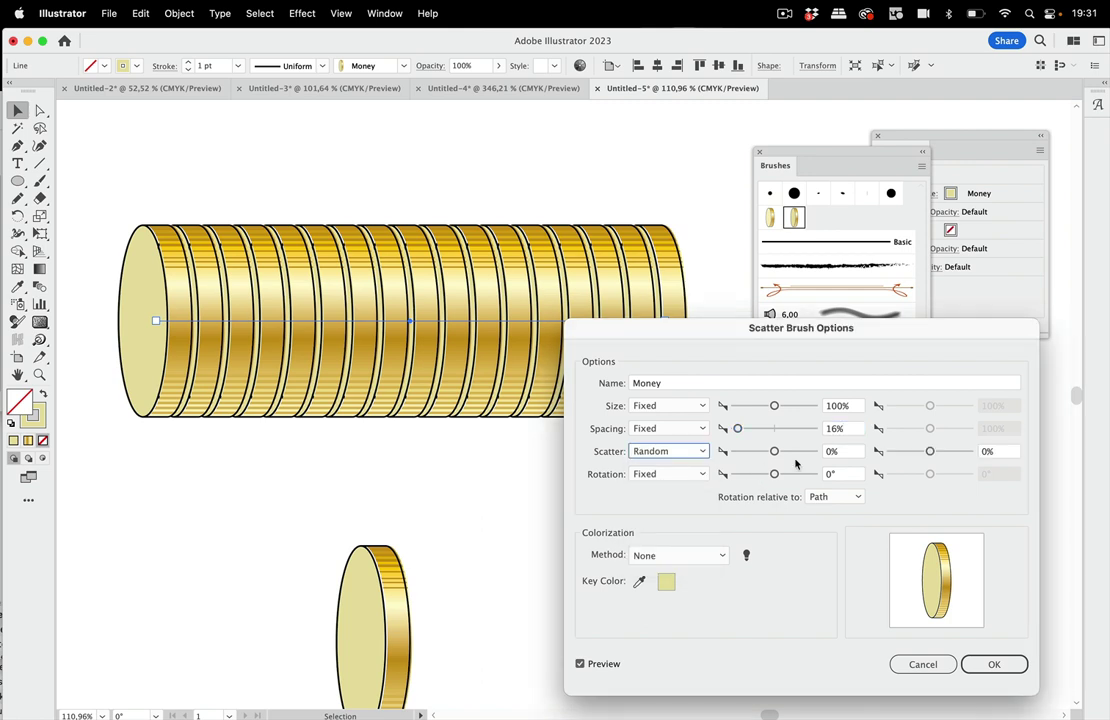
left_click(842, 452)
key("Down")
key("Down")
key("Down")
key("Down")
key("Down")
key("Down")
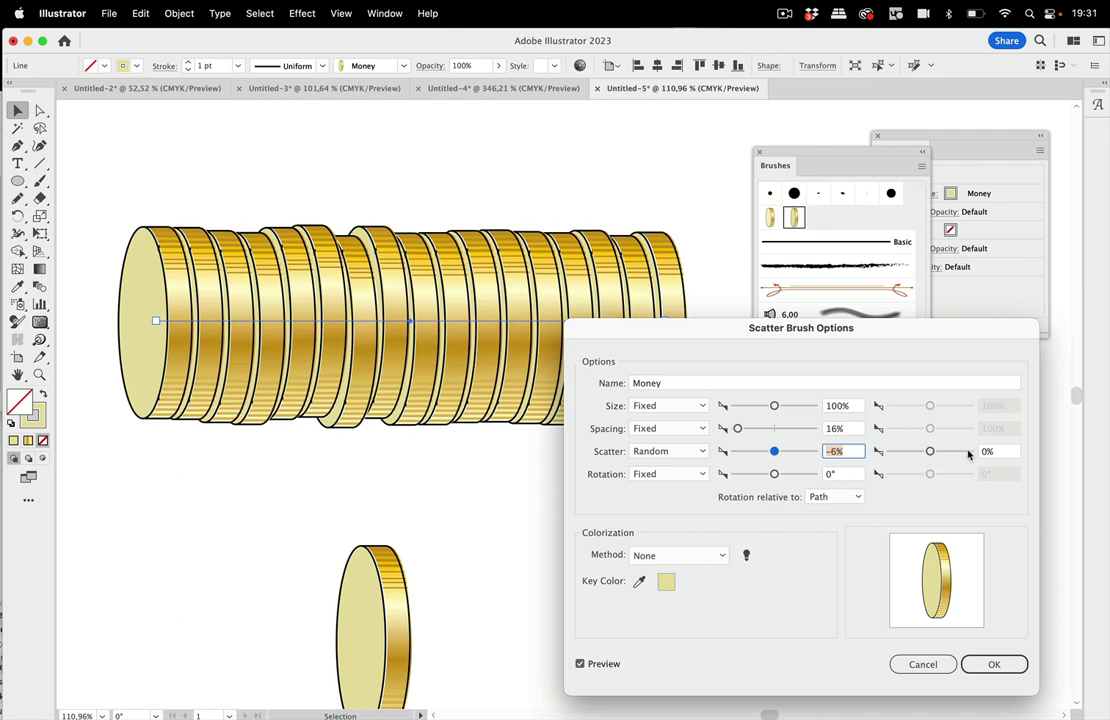
left_click(992, 452)
key("Up")
key("Up")
key("Up")
key("Up")
key("Up")
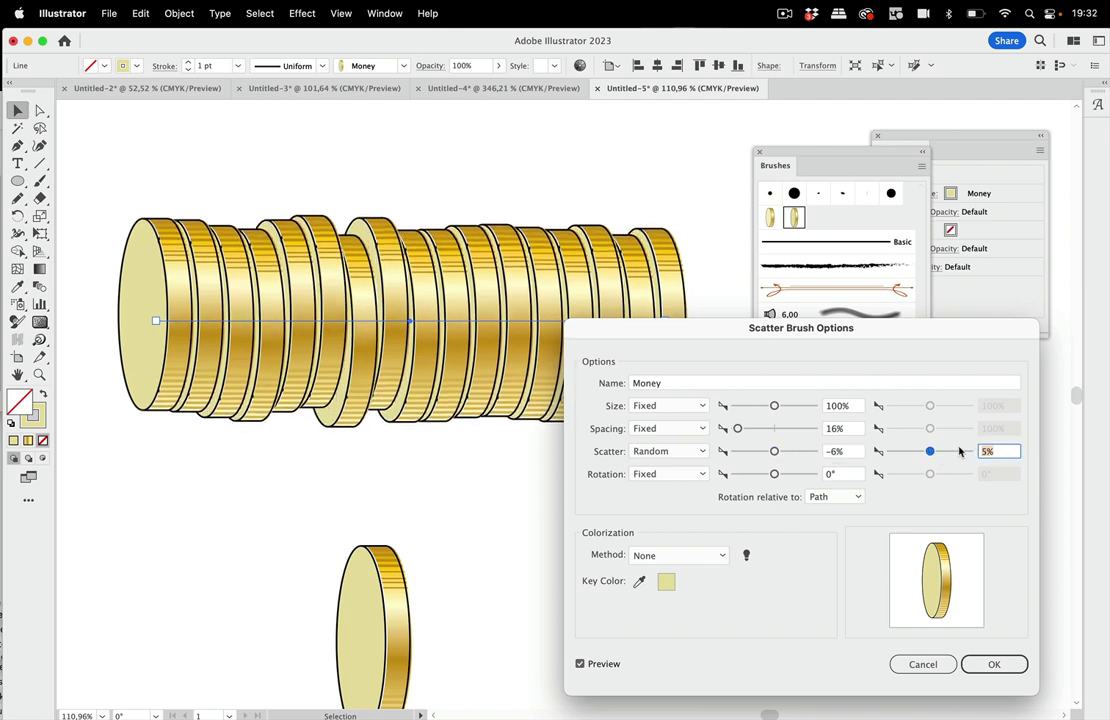
left_click(994, 664)
left_click(540, 404)
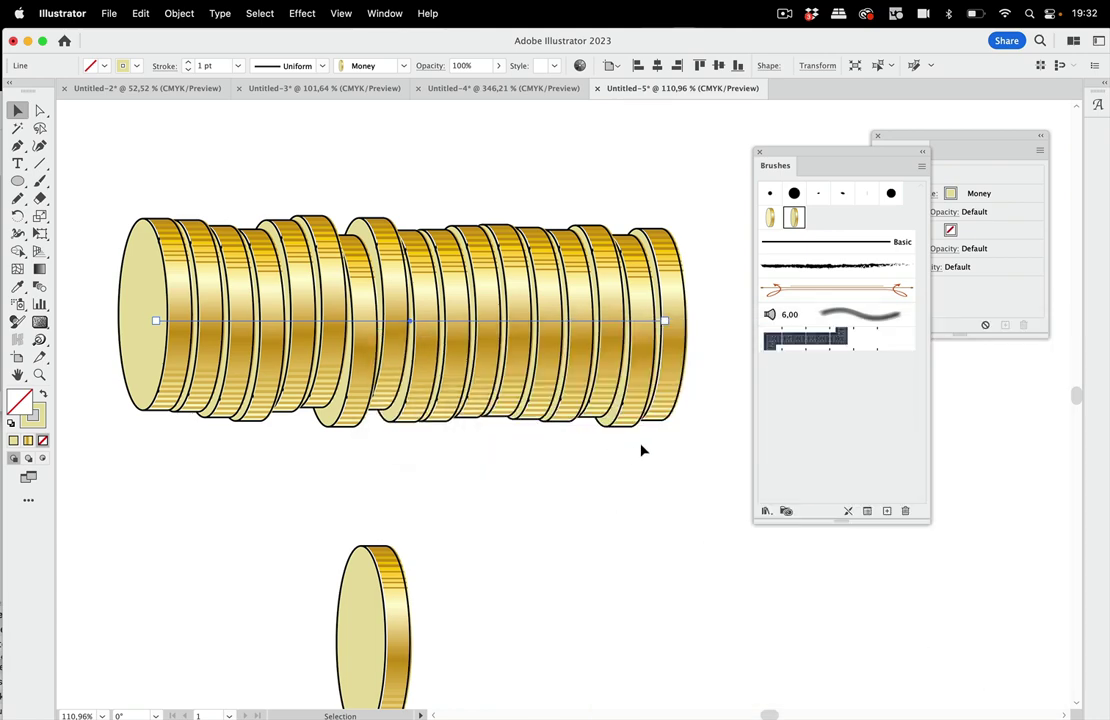
Turn off New Art Has Basic Appearance so new lines keep the Money brush
key("super+1")
key("super+minus")
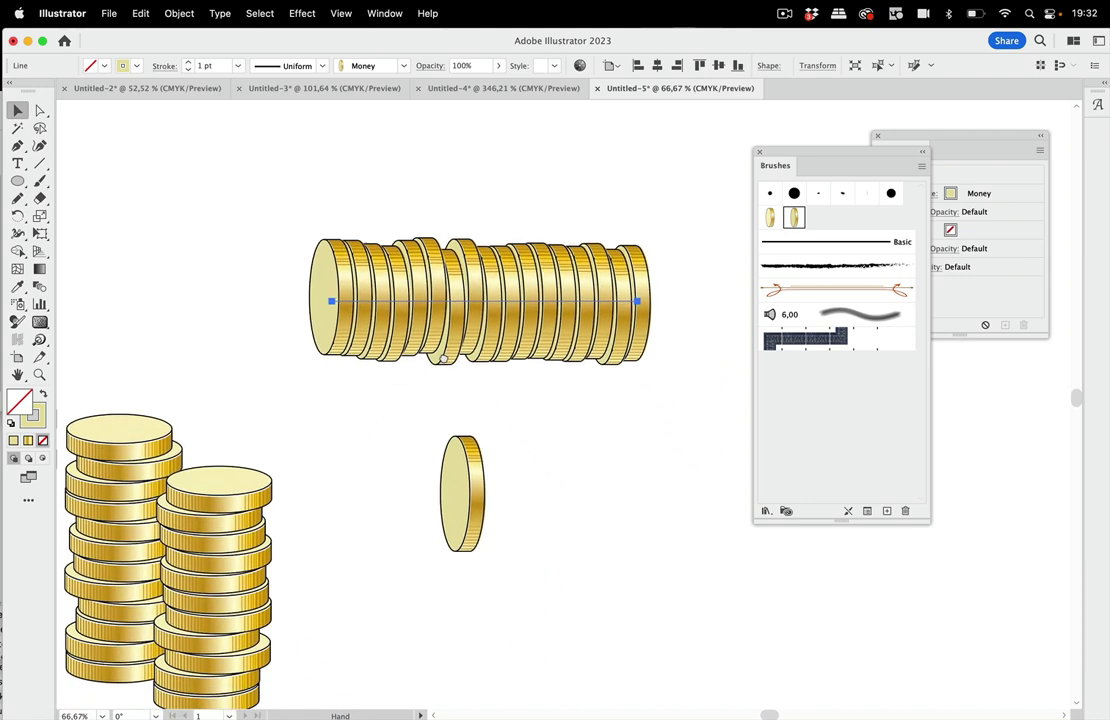
left_click_drag(589, 470, 438, 275)
left_click_drag(807, 151, 87, 248)
left_click(1040, 150)
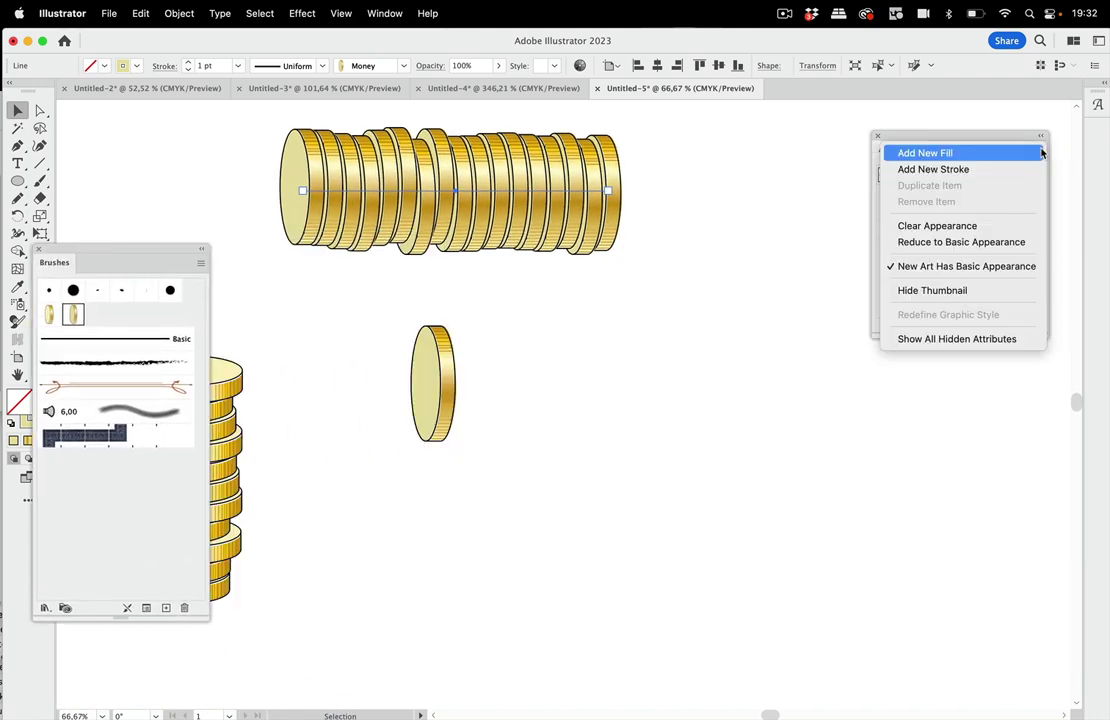
left_click(1012, 272)
Draw five vertical lines of varying heights as gold coin stacks below the coin row
left_click(40, 163)
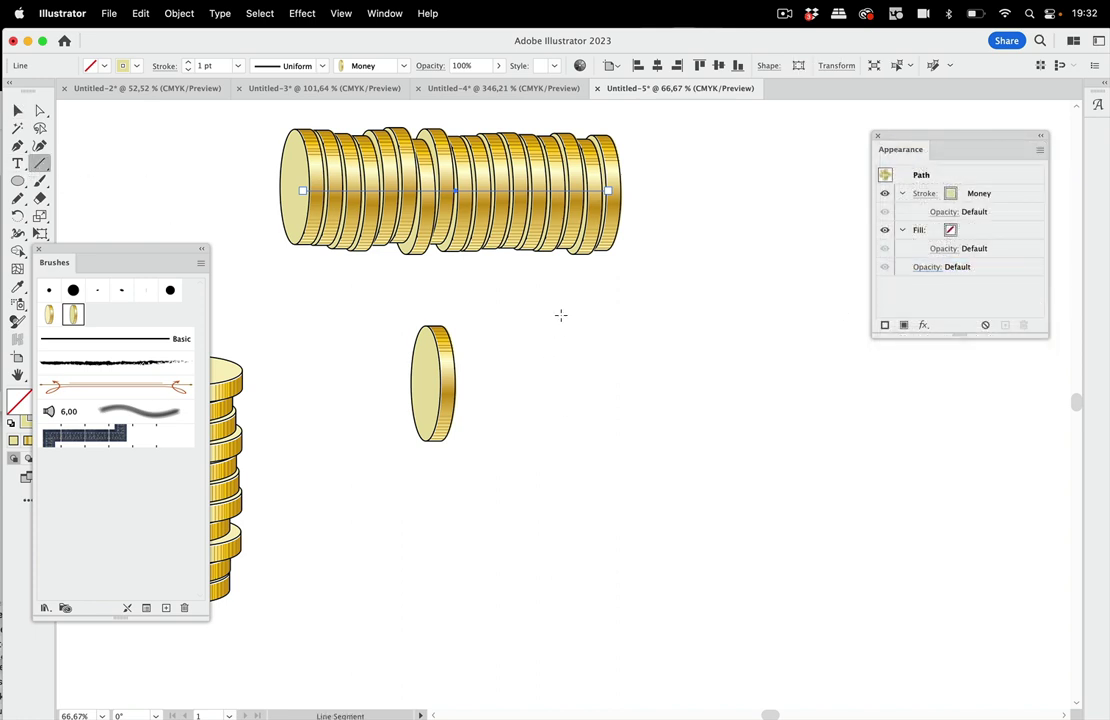
left_click_drag(560, 313, 560, 572)
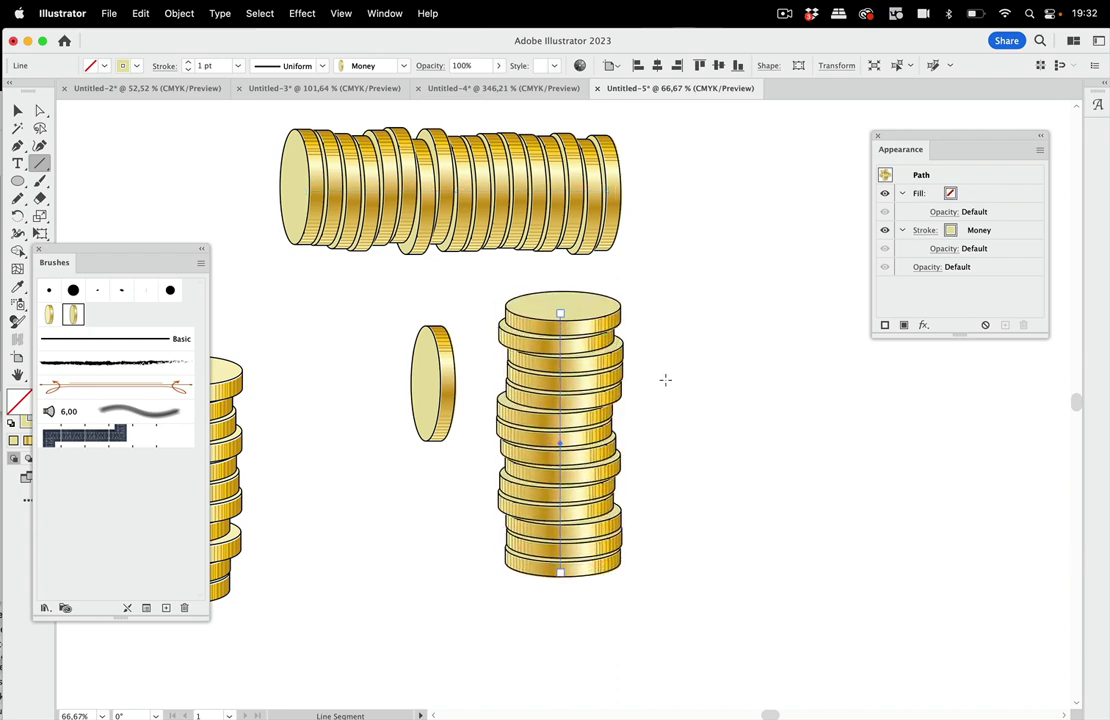
left_click_drag(677, 313, 677, 573)
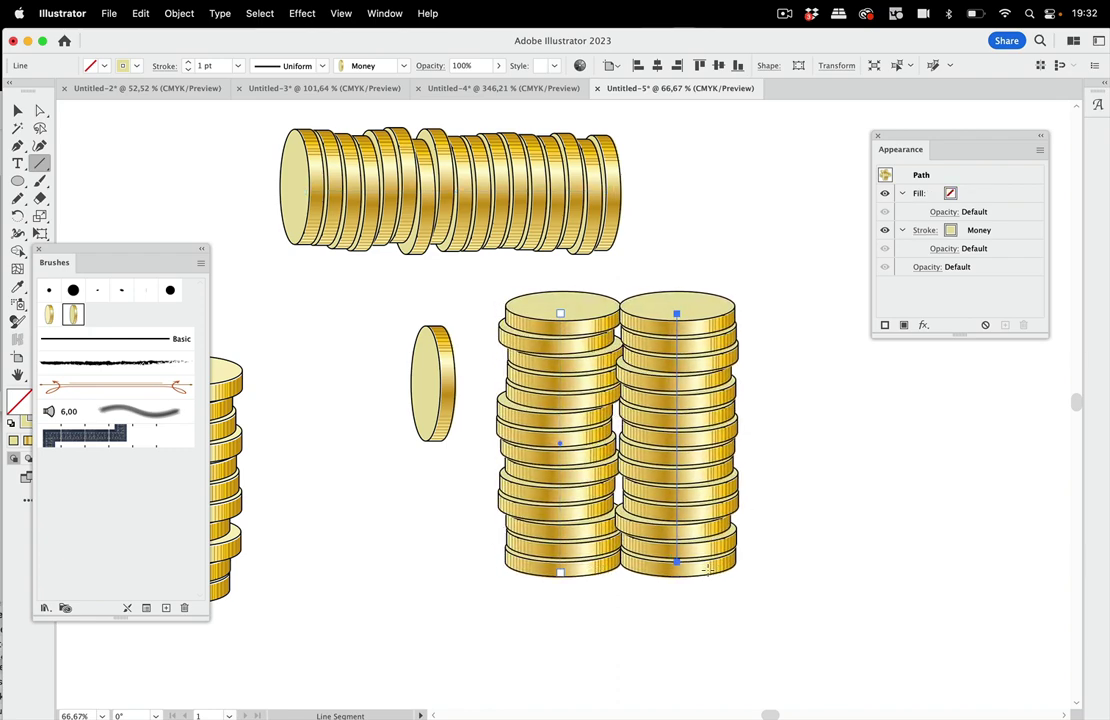
left_click_drag(689, 483, 725, 480)
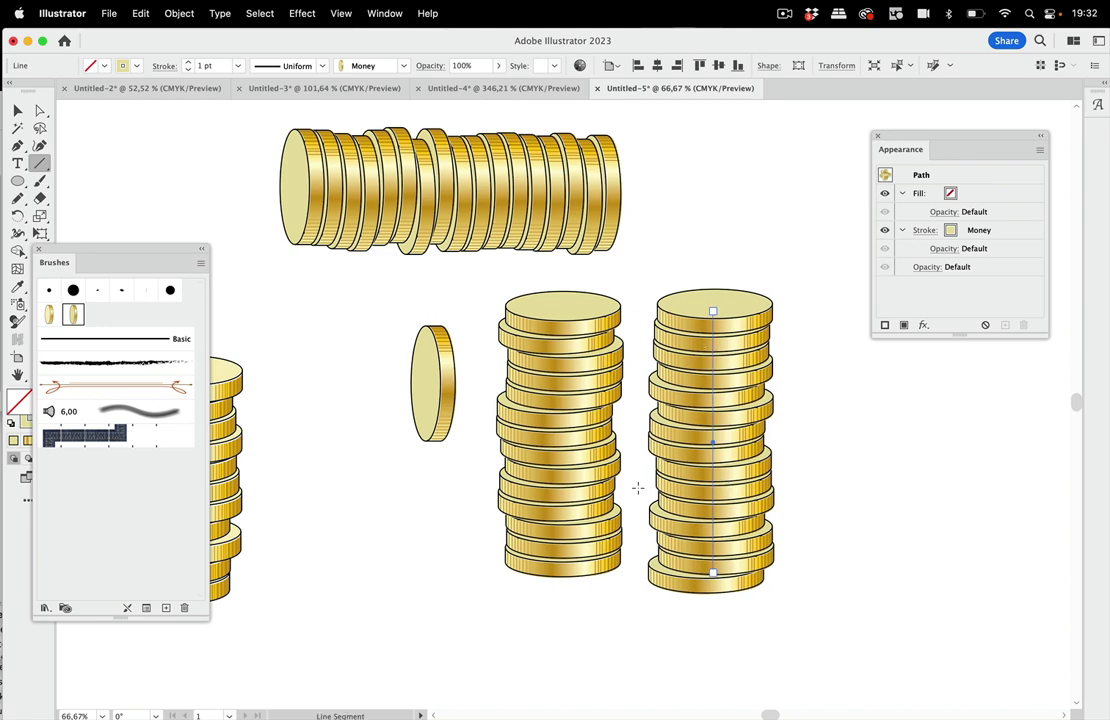
scroll(739, 482, "down", 2)
left_click_drag(589, 338, 589, 587)
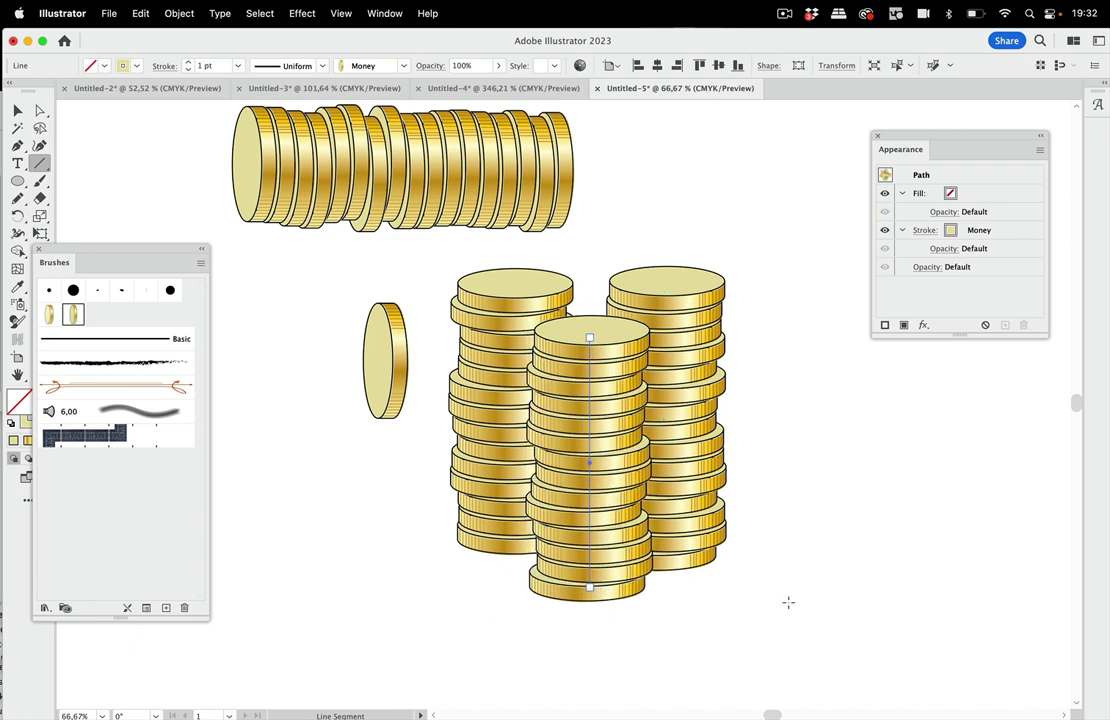
left_click_drag(788, 602, 789, 311)
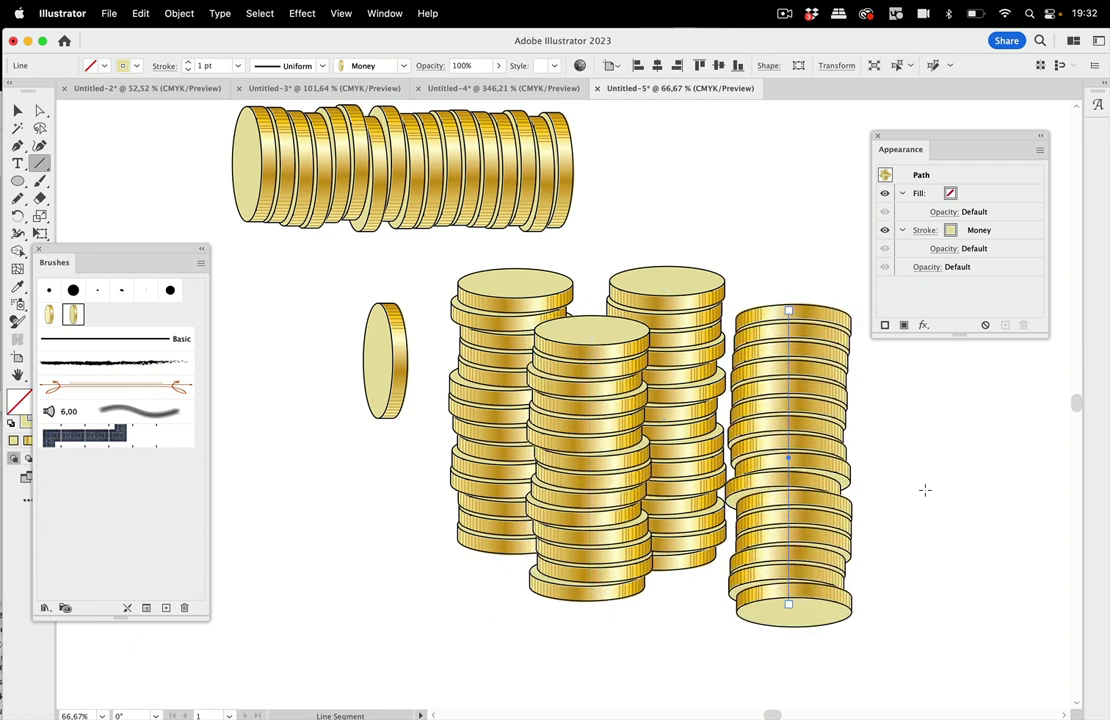
key("super+z")
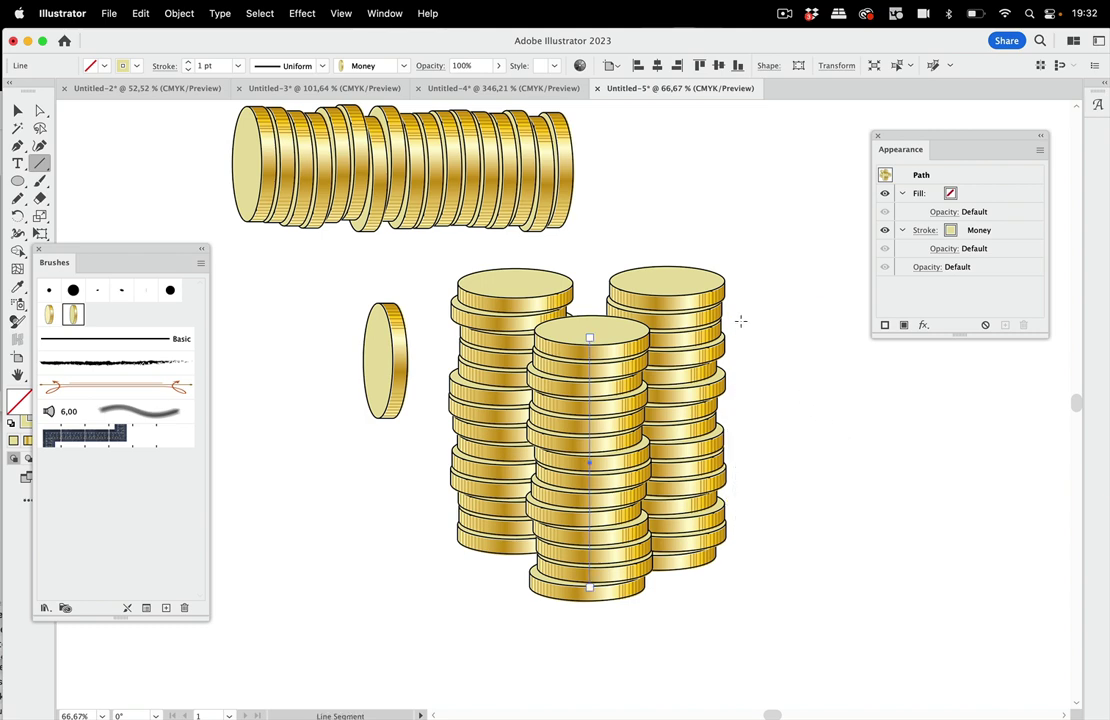
left_click_drag(741, 322, 741, 558)
left_click_drag(834, 380, 834, 600)
left_click(16, 104)
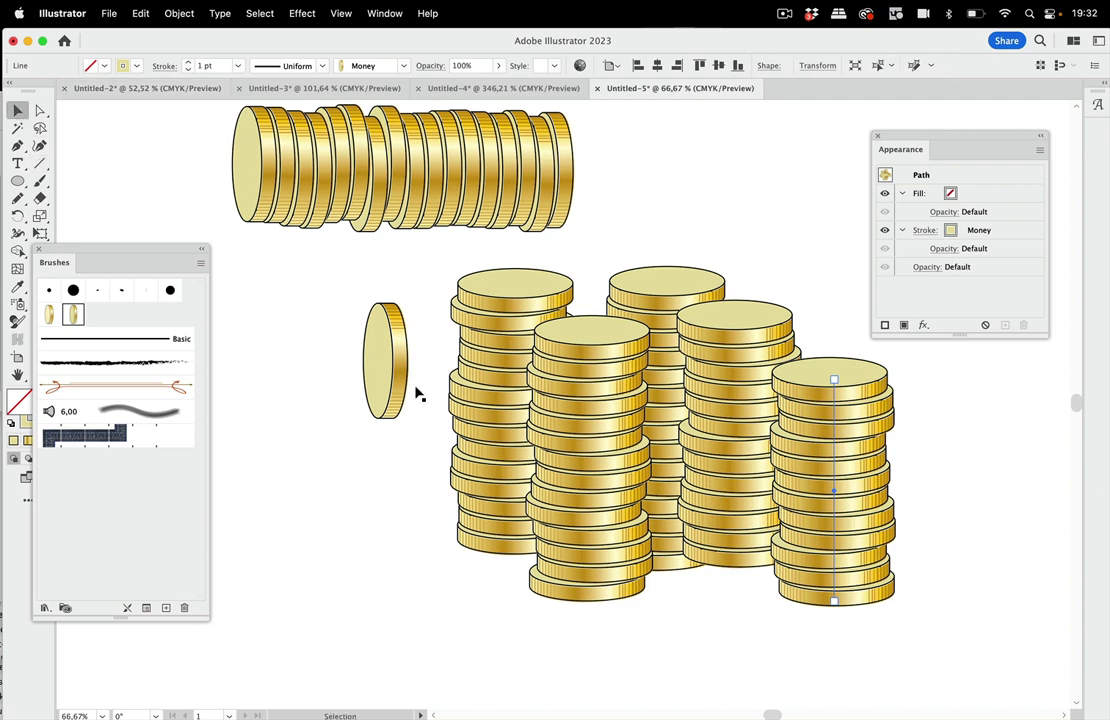
left_click(331, 535)
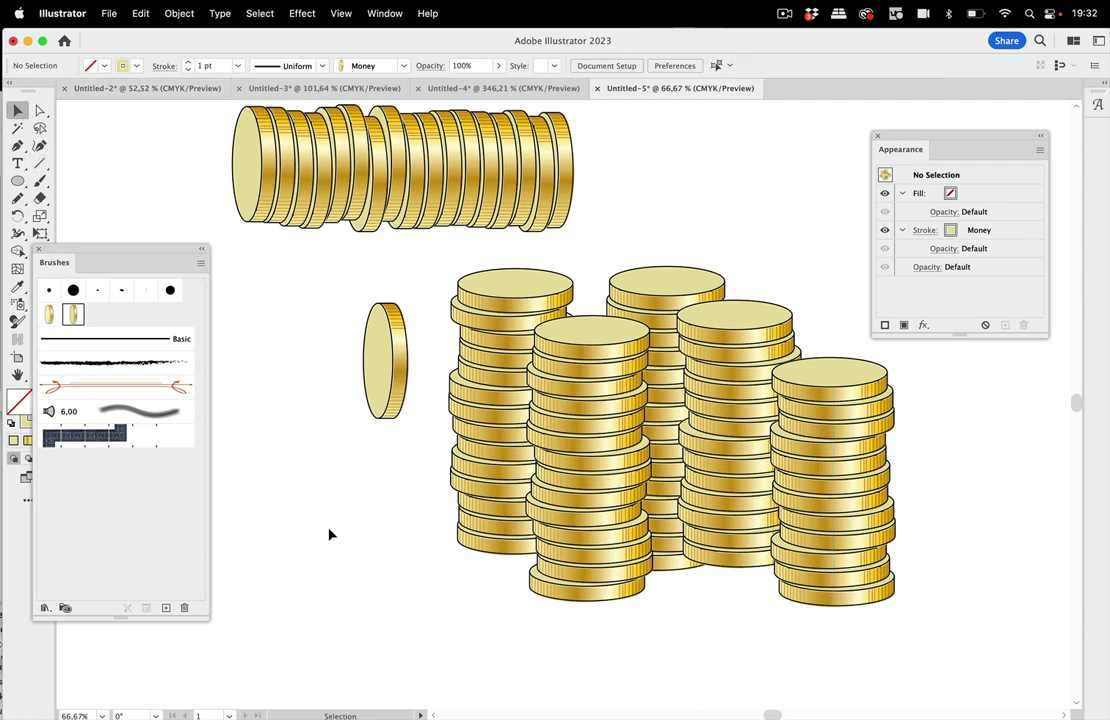
Switch the Money brush colorization to Hue Shift and apply it to existing coin strokes
double_click(73, 314)
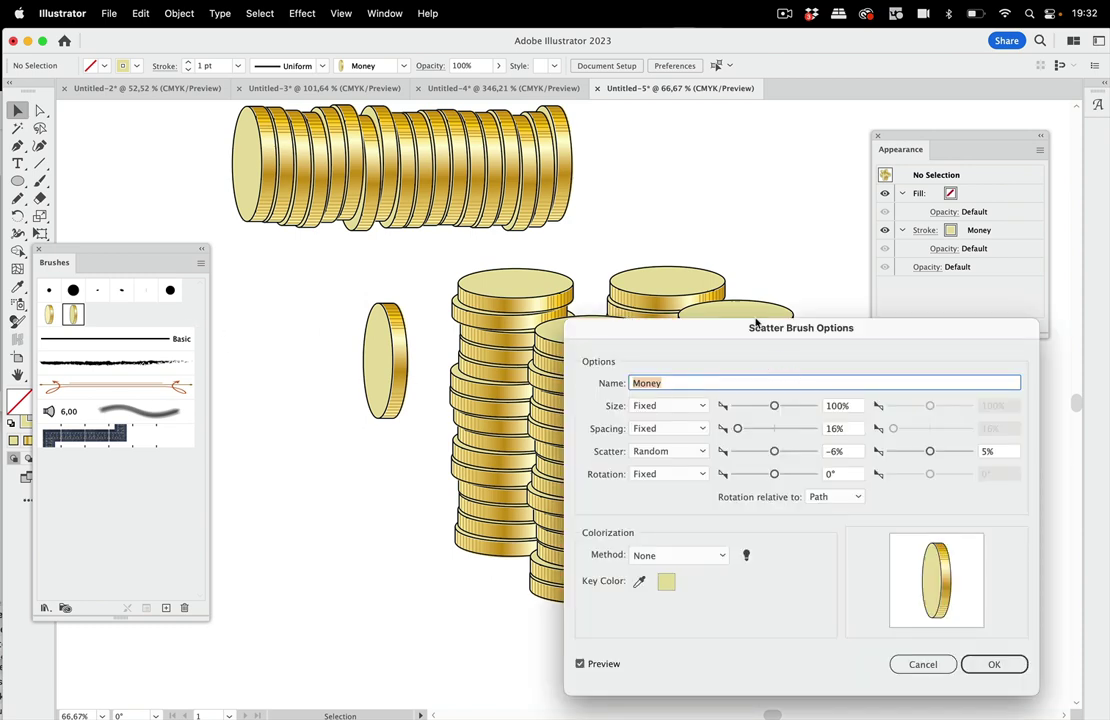
left_click_drag(758, 327, 263, 191)
left_click(193, 421)
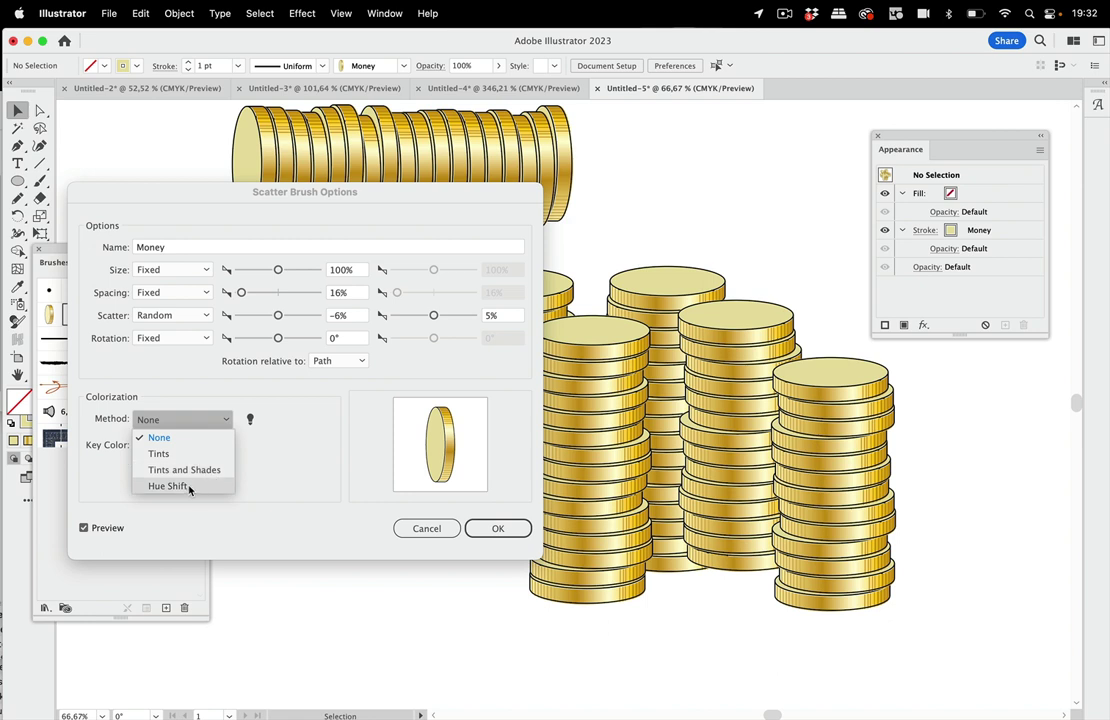
left_click(189, 487)
left_click(505, 530)
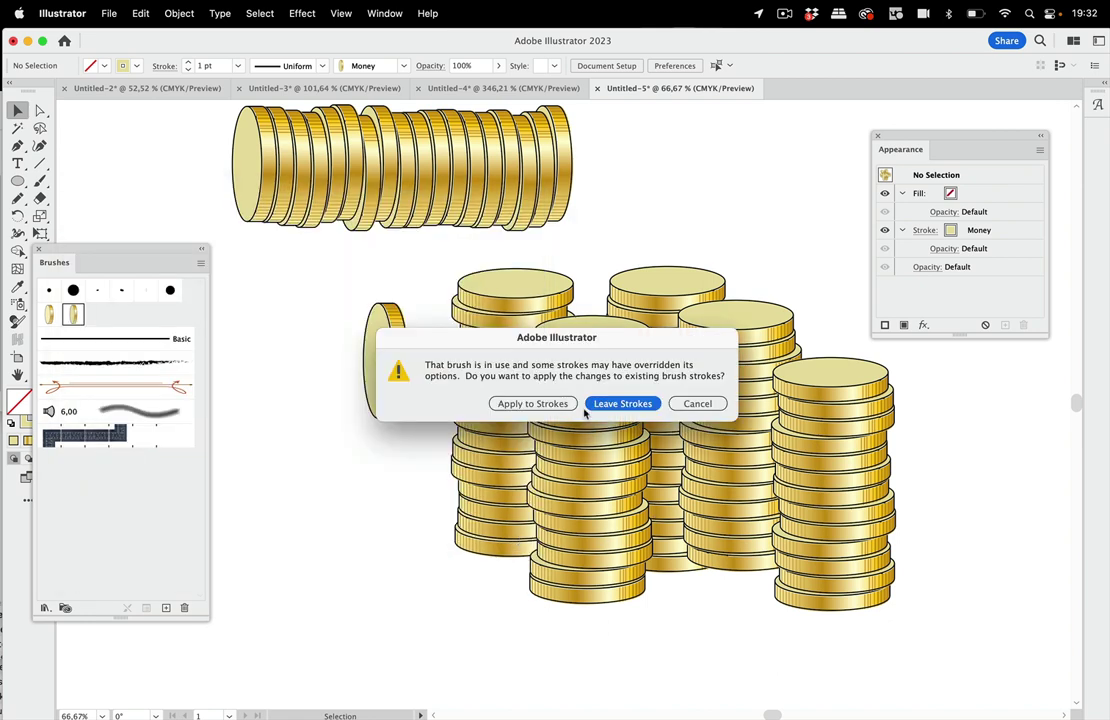
left_click(532, 403)
left_click(835, 467)
Give the rightmost coin stack a copper-brown stroke swatch from the Control bar
left_click_drag(74, 260, 200, 302)
left_click(123, 67)
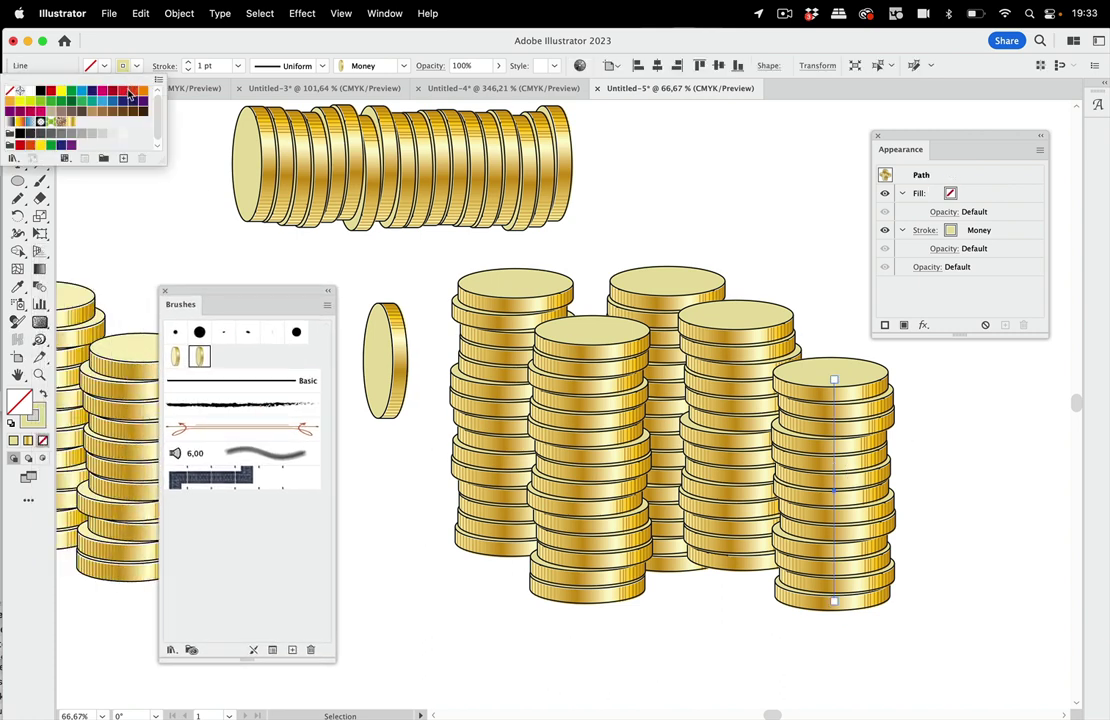
left_click(124, 92)
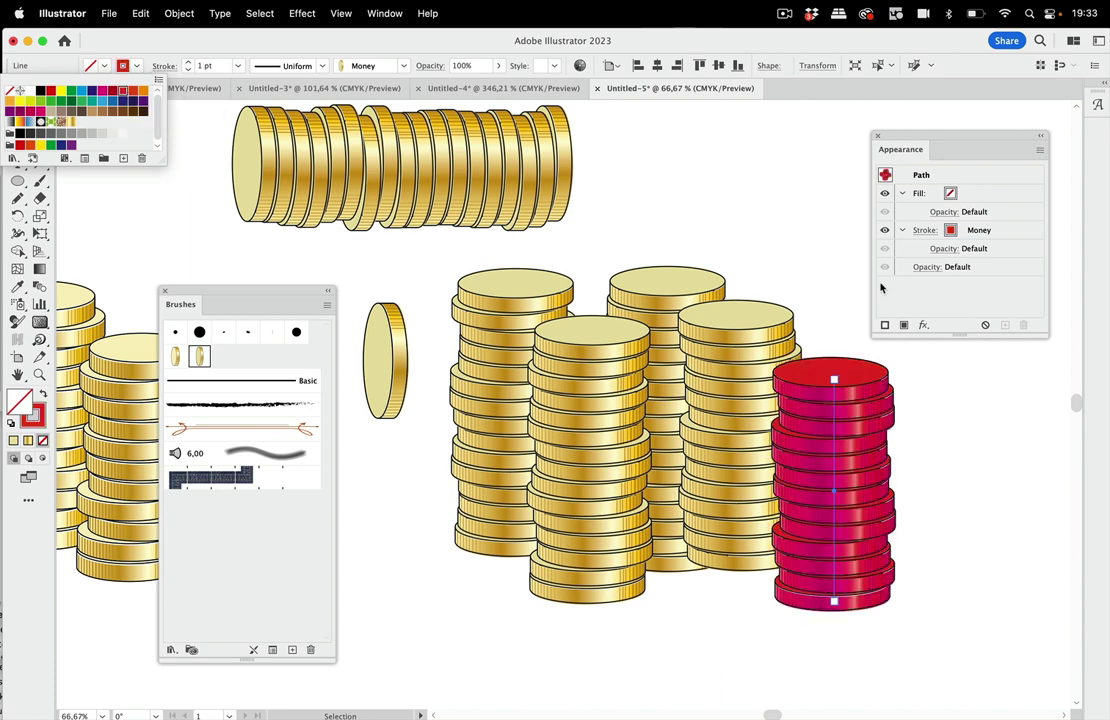
left_click(270, 306)
left_click_drag(276, 295, 217, 386)
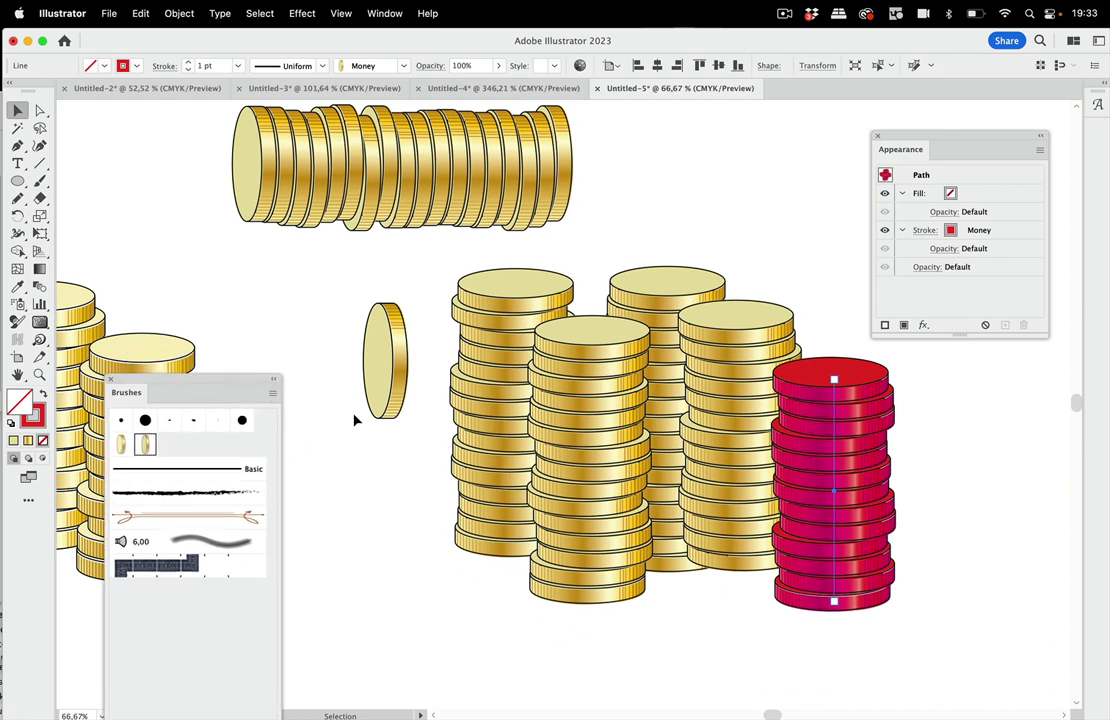
scroll(416, 434, "right", 5)
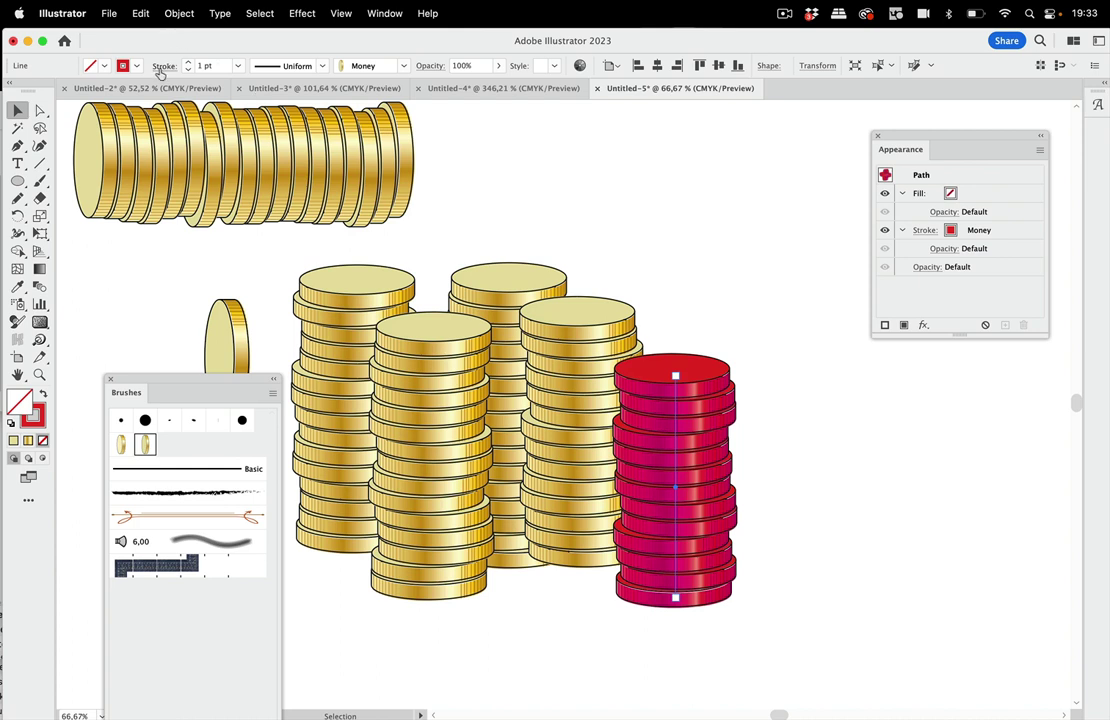
left_click(122, 65)
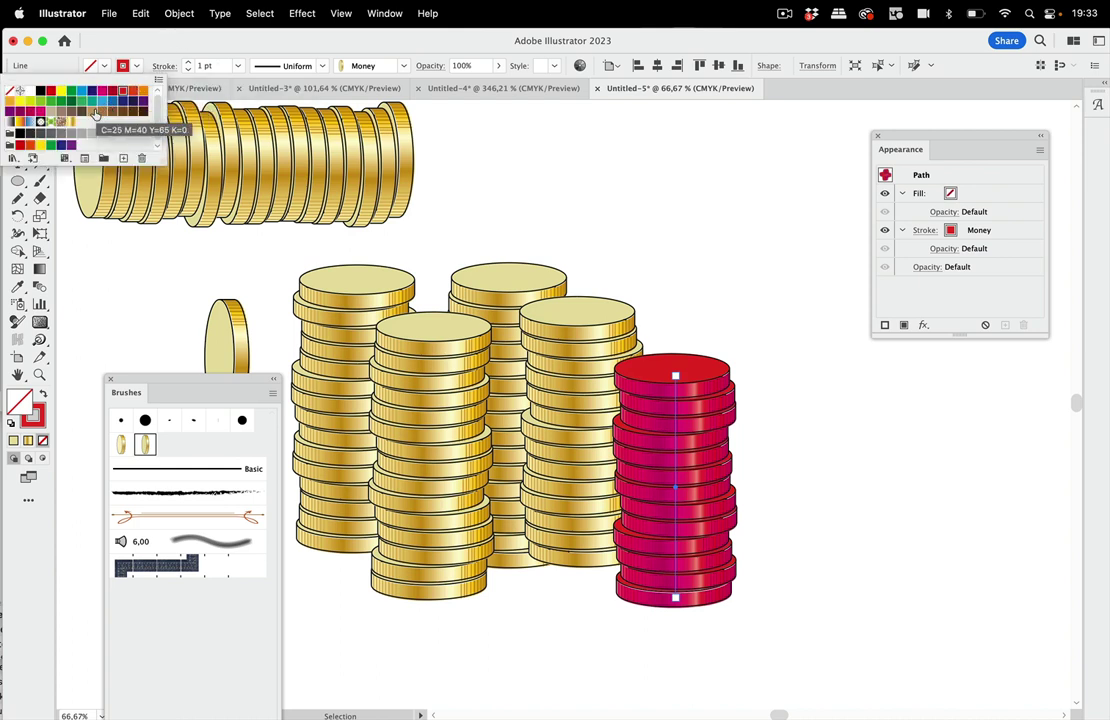
left_click(91, 111)
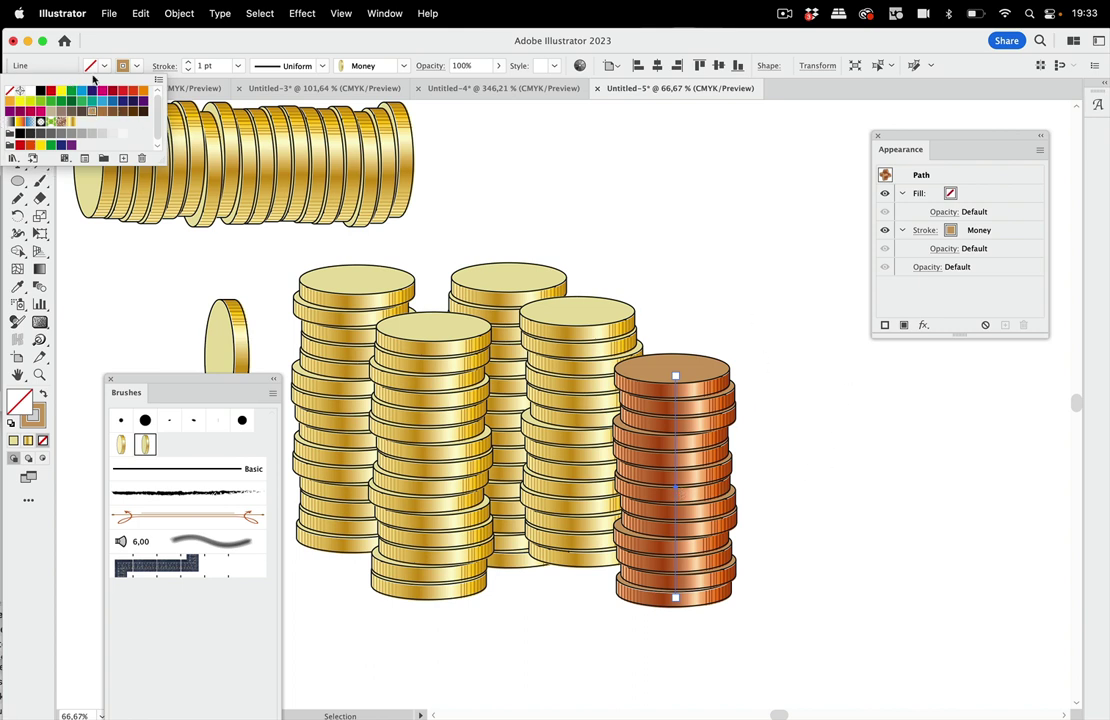
left_click(47, 172)
Draw a new vertical coin stack at far right with a silver-grey stroke and nudge it into place
left_click(40, 162)
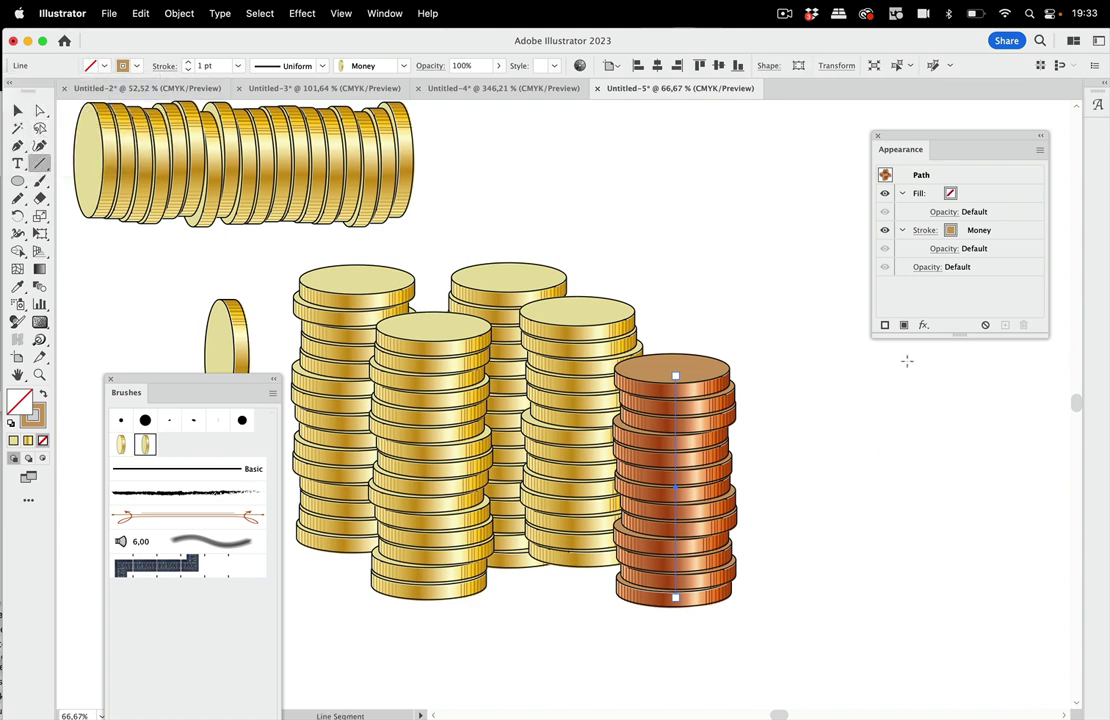
mouse_move(770, 285)
left_mouse_down()
mouse_move(790, 538)
mouse_move(770, 550)
left_mouse_up()
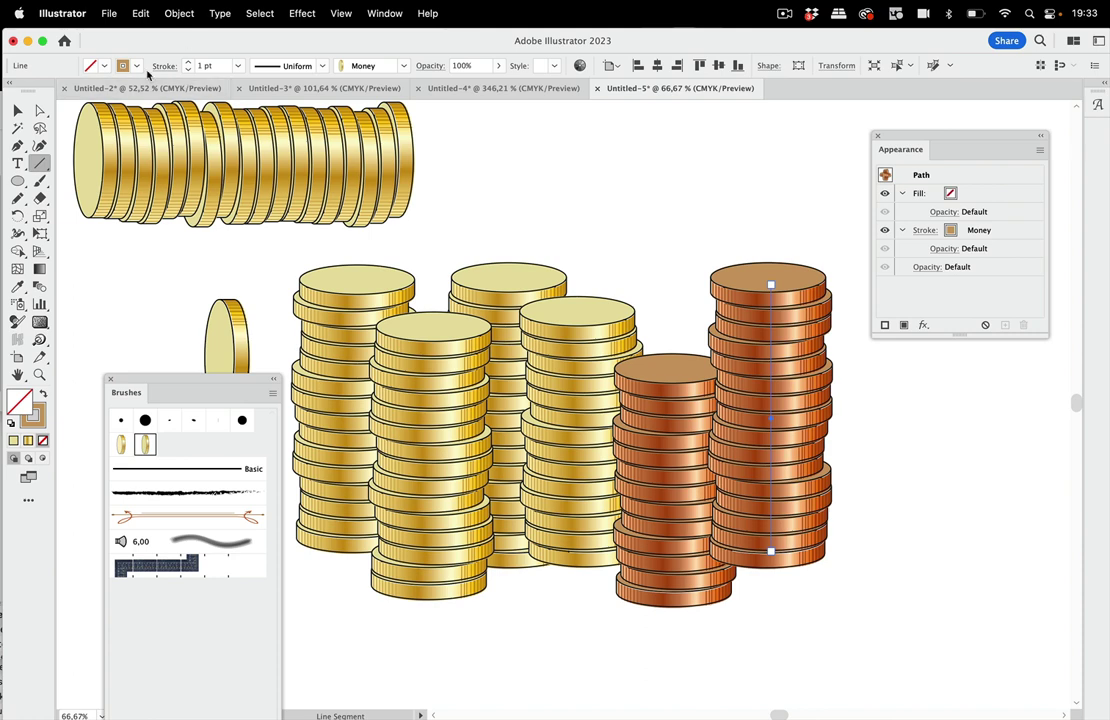
left_click(130, 66)
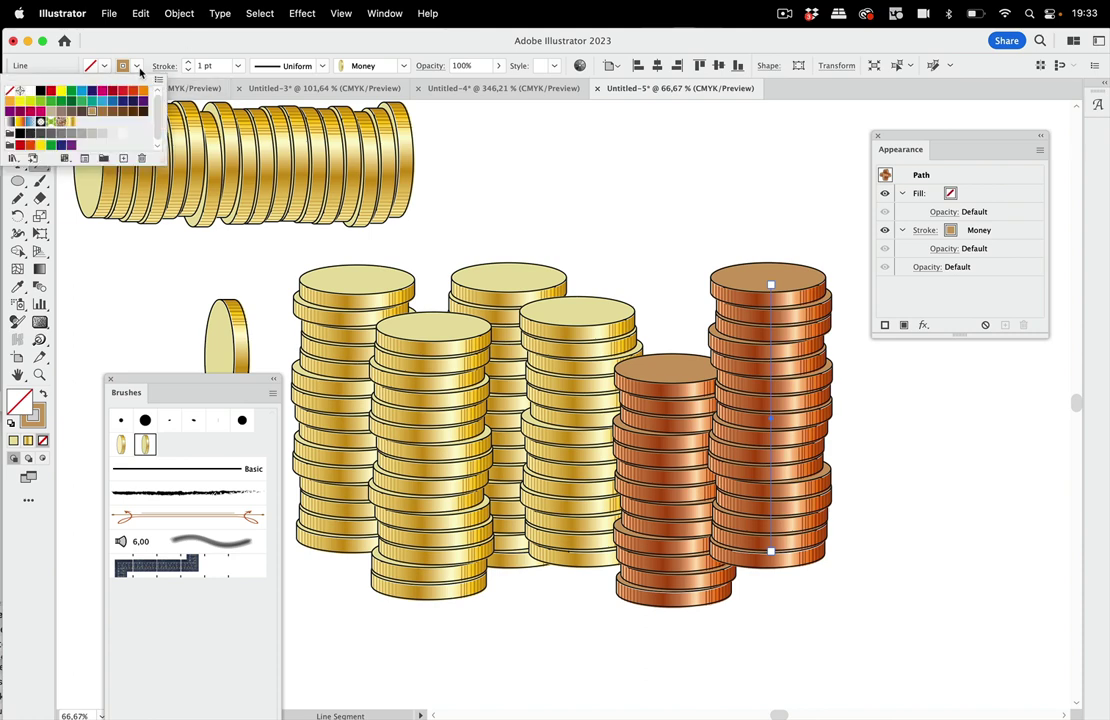
left_click(100, 132)
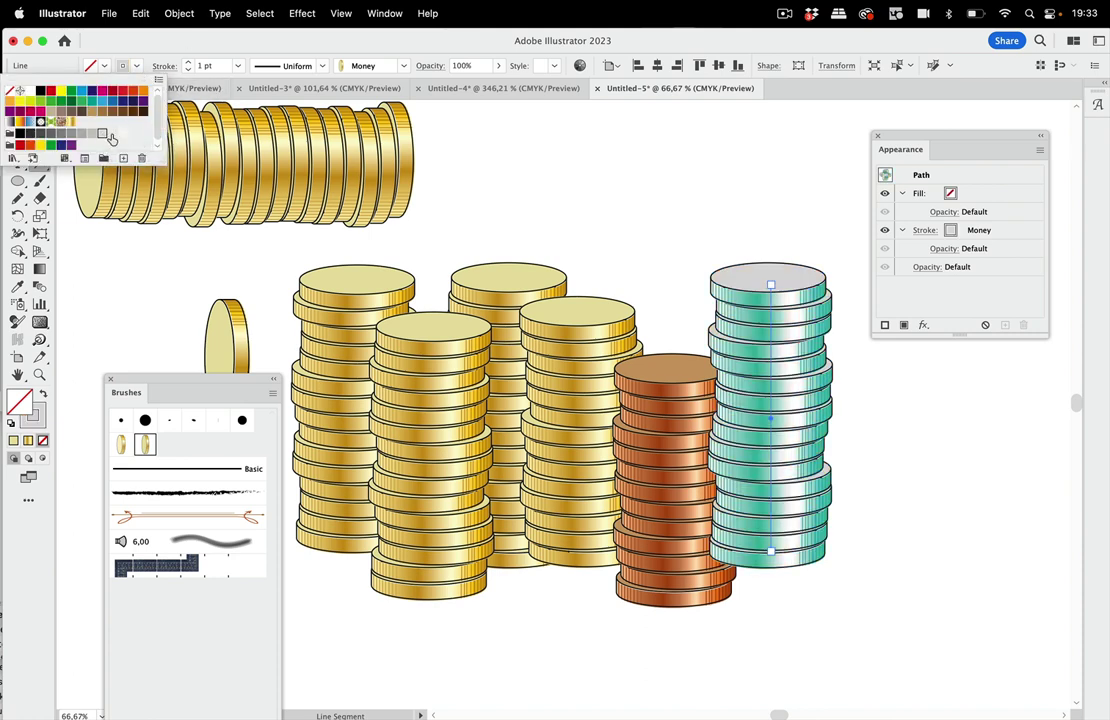
left_click(131, 35)
left_click(17, 110)
left_click_drag(788, 400, 798, 434)
left_click(894, 500)
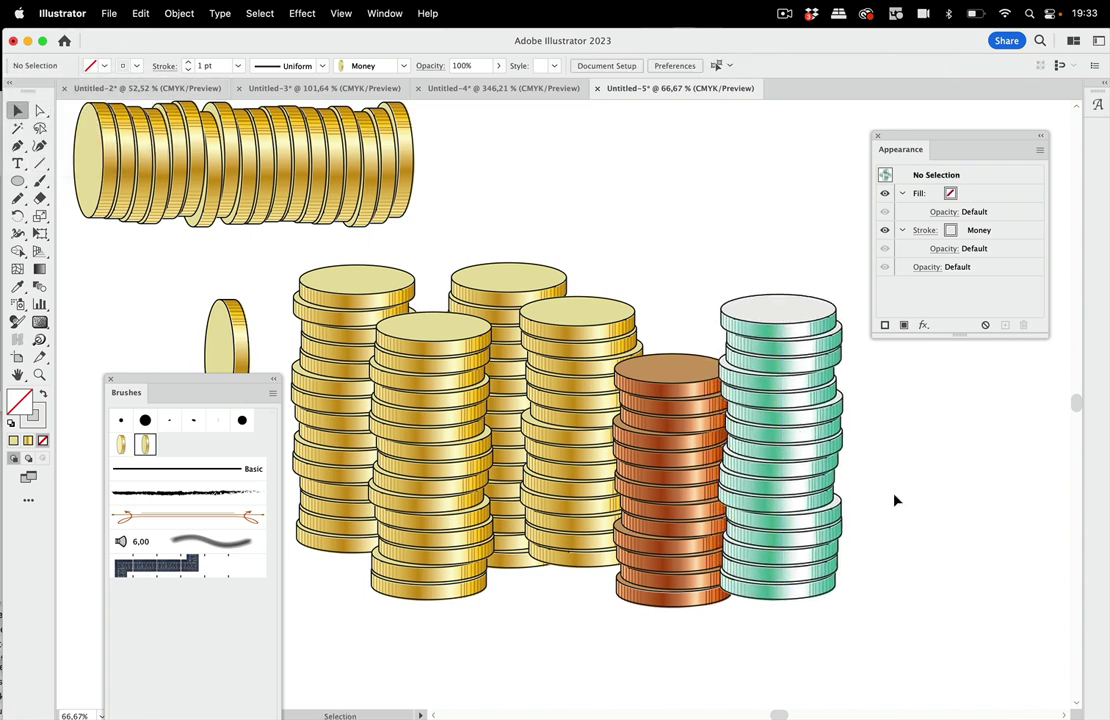